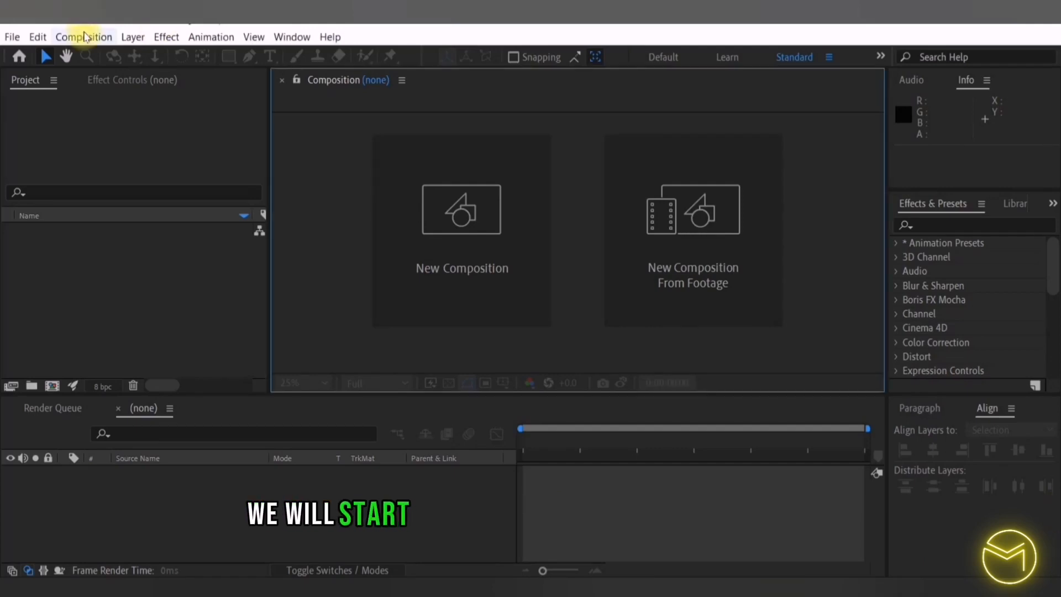
Create a new 1920 x 1080 composition at 24 fps with a duration of 5 seconds
click(84, 37)
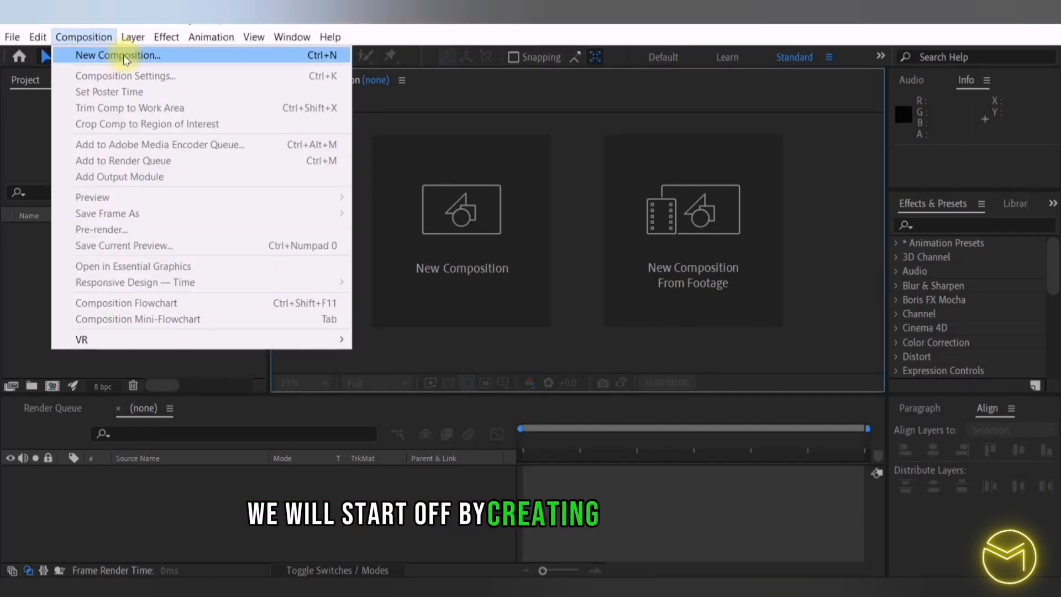
click(146, 53)
click(465, 408)
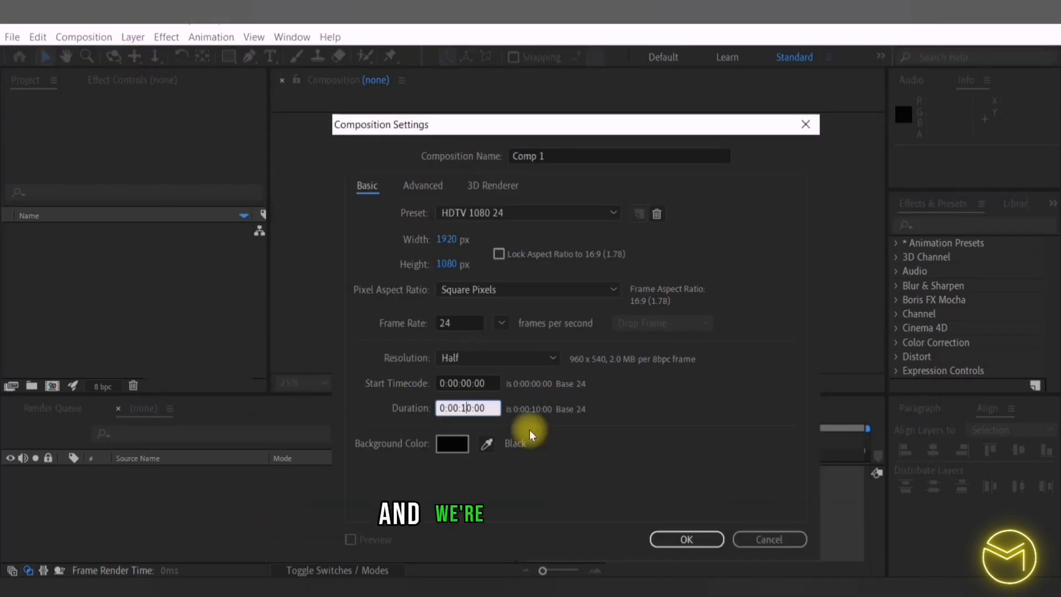
key(BackSpace)
key(Right)
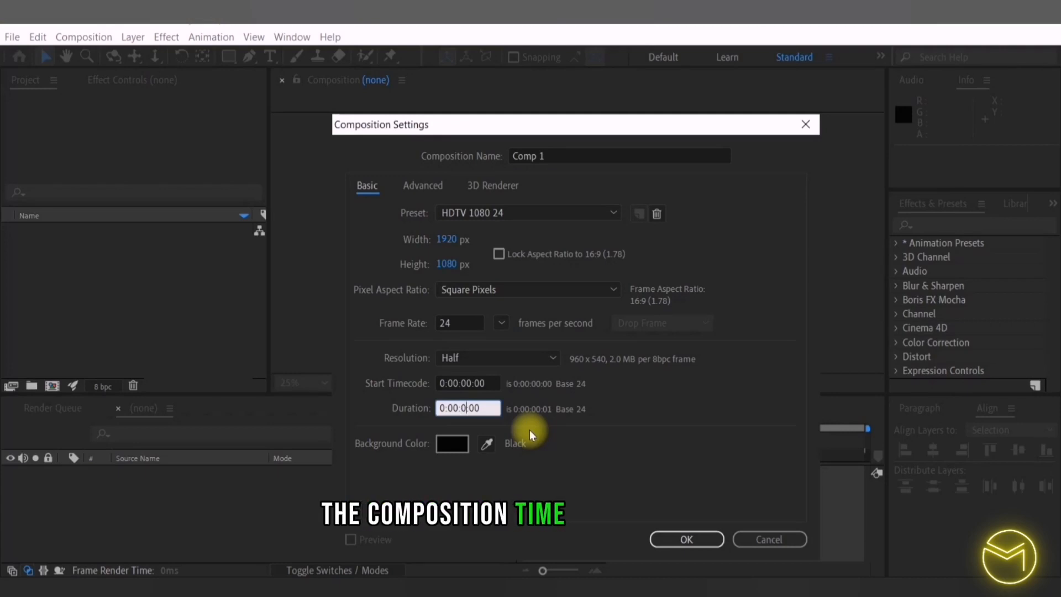
key(Return)
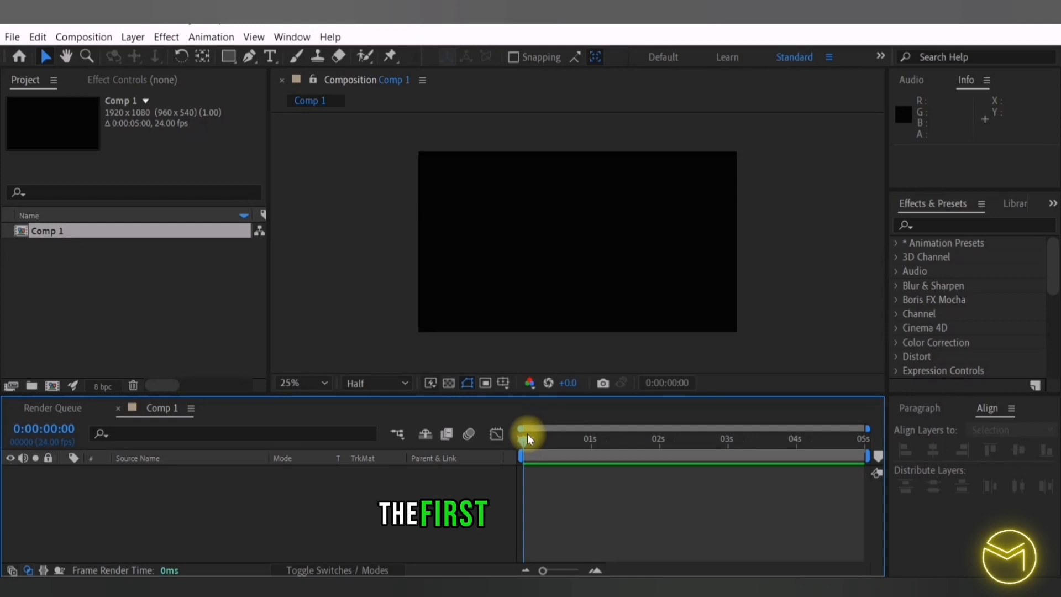
Add a new solid layer to the composition with the default settings
click(134, 37)
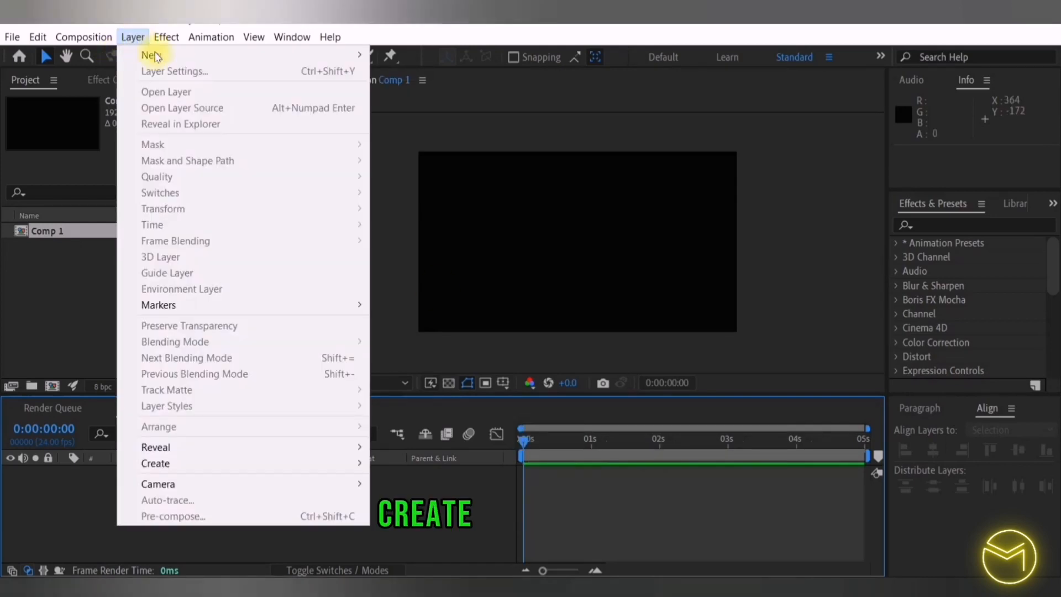
mouse_move(173, 53)
click(433, 71)
key(Return)
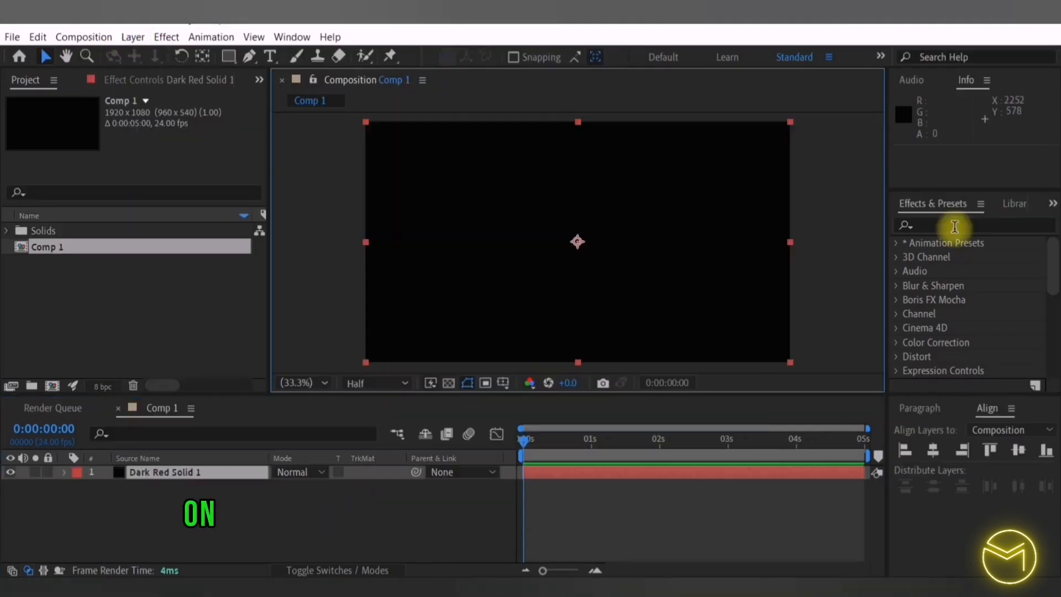
Find the 4-Color Gradient effect and apply it to the solid layer
click(955, 225)
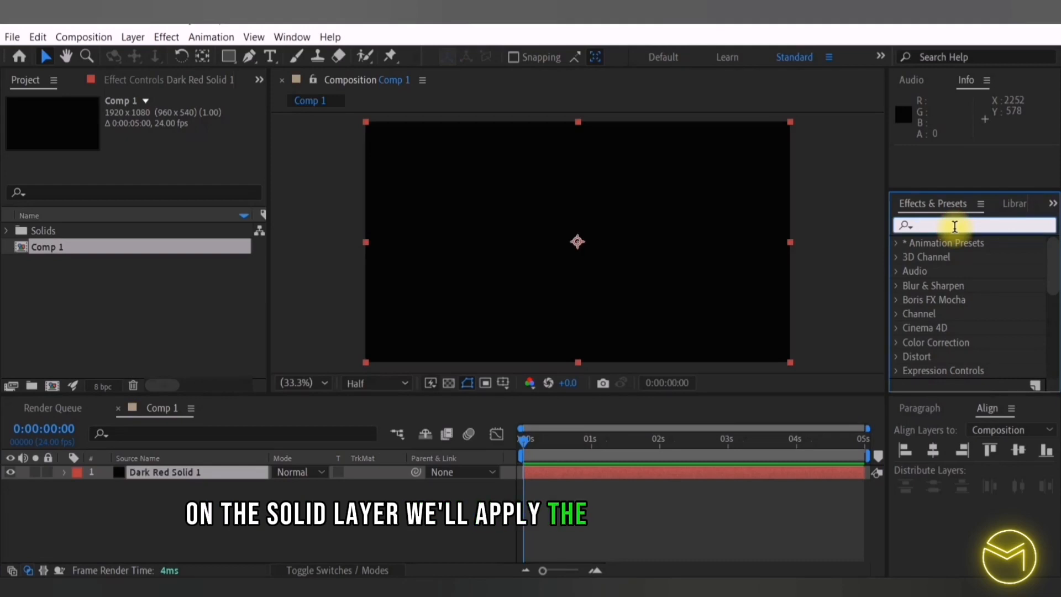
text(gradie)
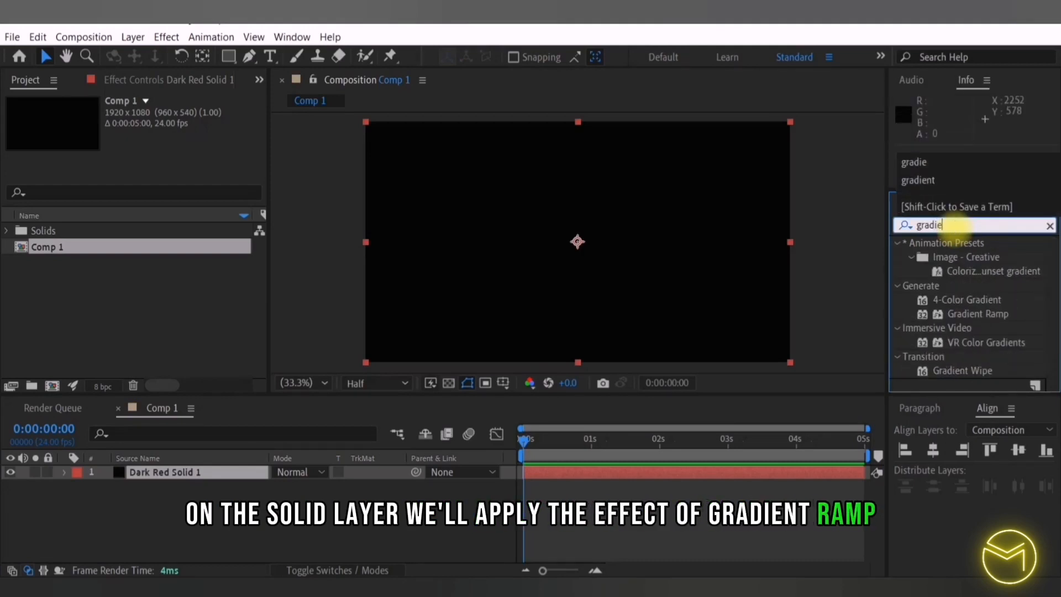
double_click(995, 300)
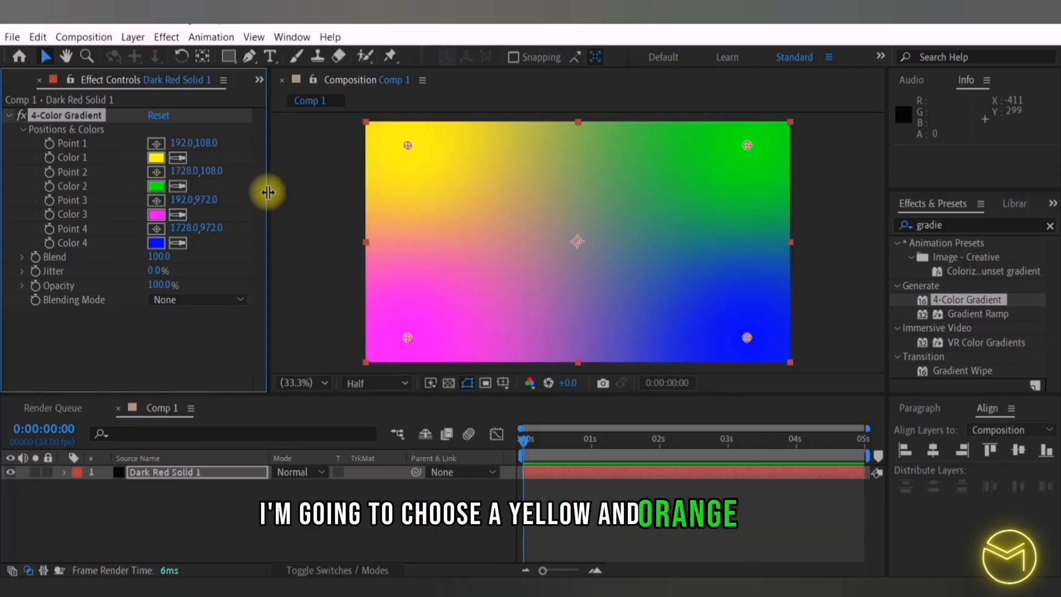
Set Colors 2, 3 and 4 of the solid's gradient to dark orange, keeping Color 1 yellow
click(155, 186)
key(ctrl+v)
key(Return)
Place gradient Point 1 at the frame's top center, Point 3 at bottom center, Points 2 and 4 at the upper side edges, and set Blend to 190
drag(407, 145, 580, 136)
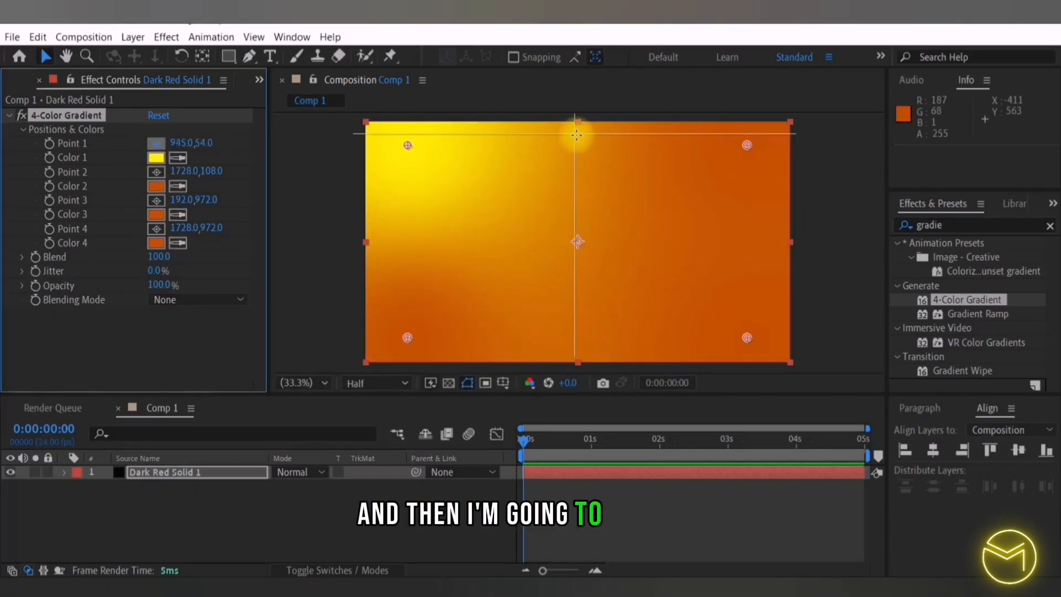
click(156, 172)
click(386, 146)
drag(747, 337, 751, 169)
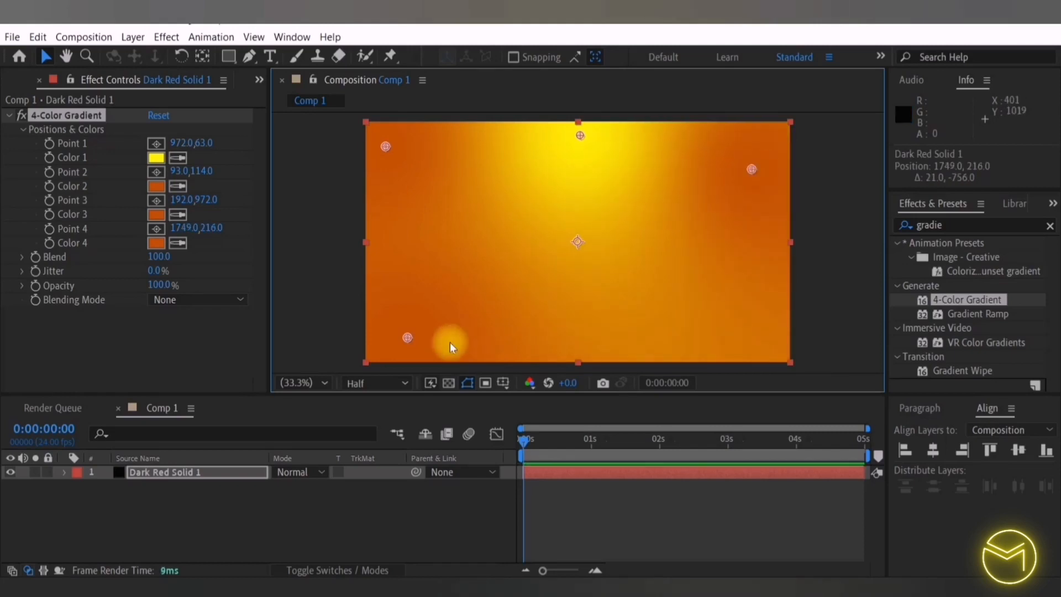
drag(407, 337, 576, 346)
drag(156, 257, 230, 257)
click(385, 146)
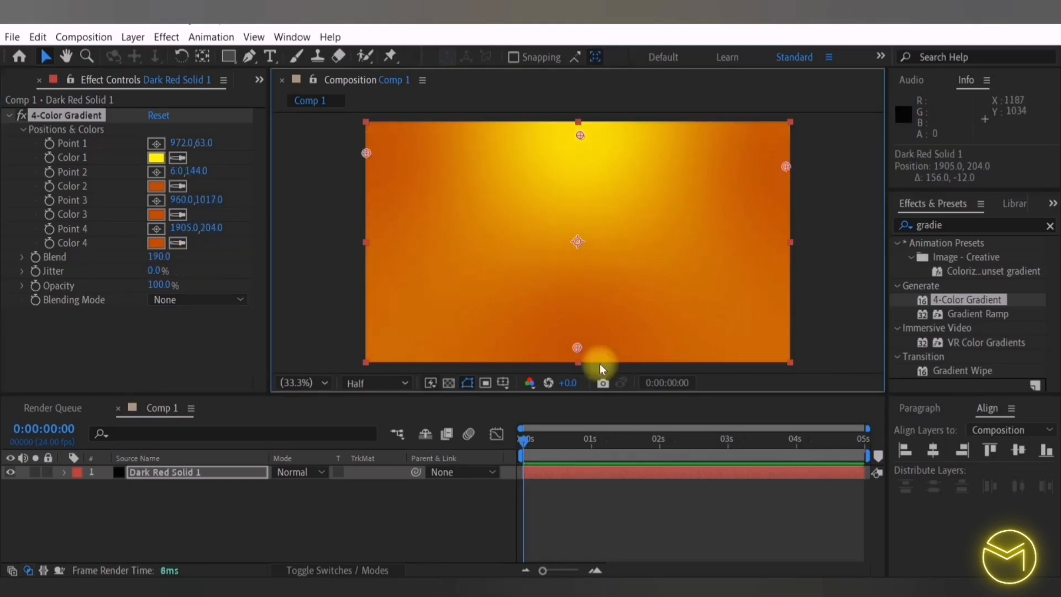
click(350, 310)
Create a text layer reading "Slice" and center it horizontally and vertically in the composition
click(133, 37)
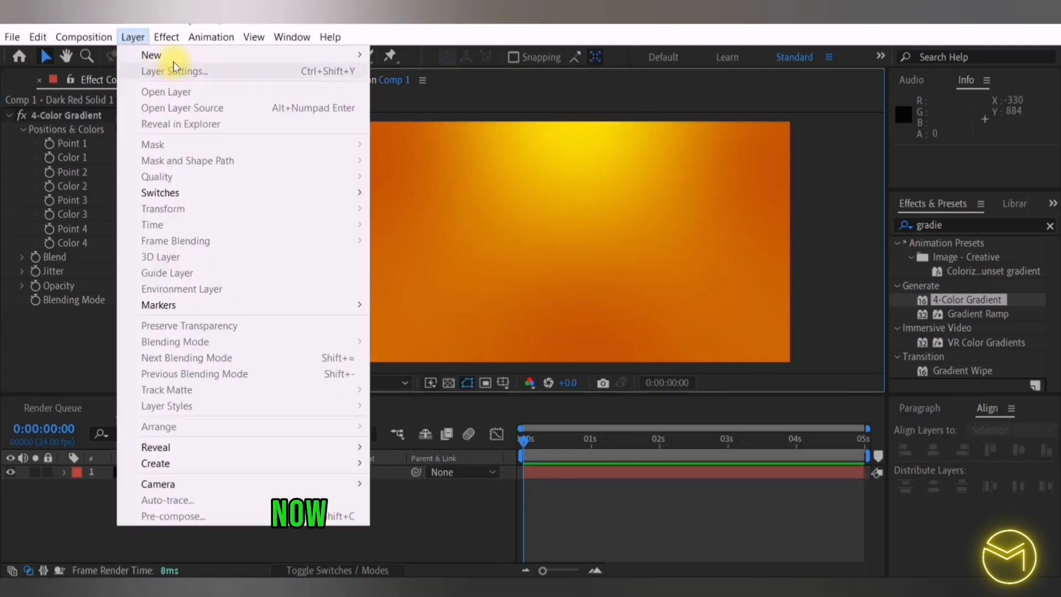
mouse_move(169, 54)
click(401, 69)
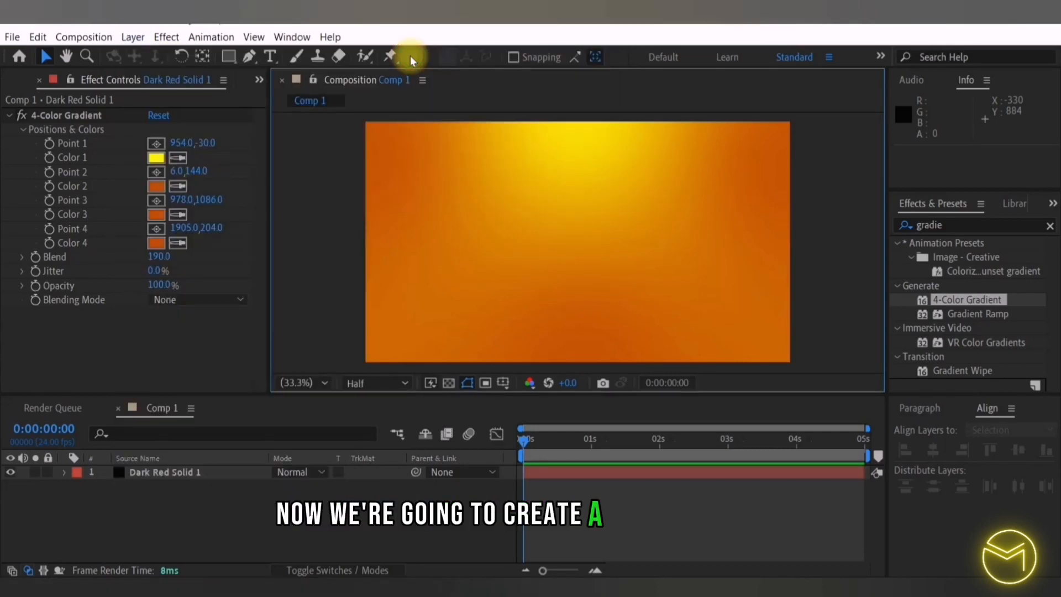
key(ctrl+alt+shift+t)
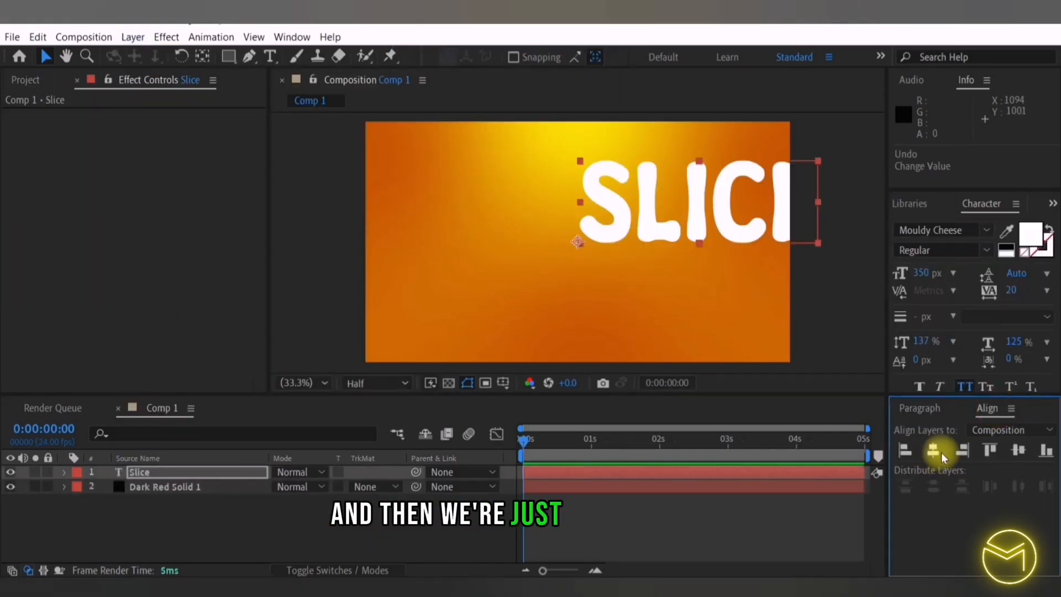
click(933, 451)
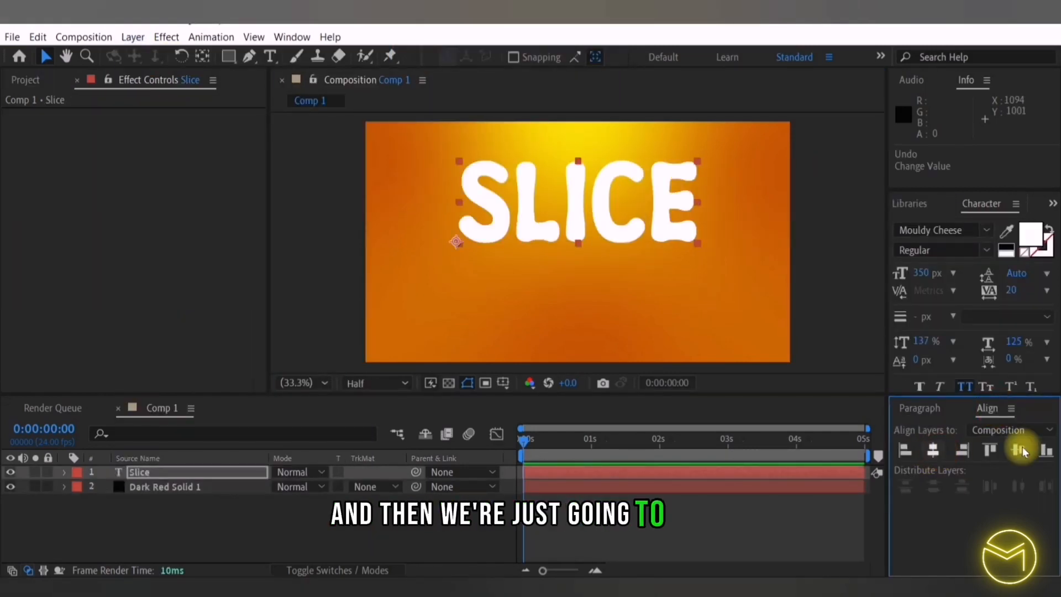
click(1020, 450)
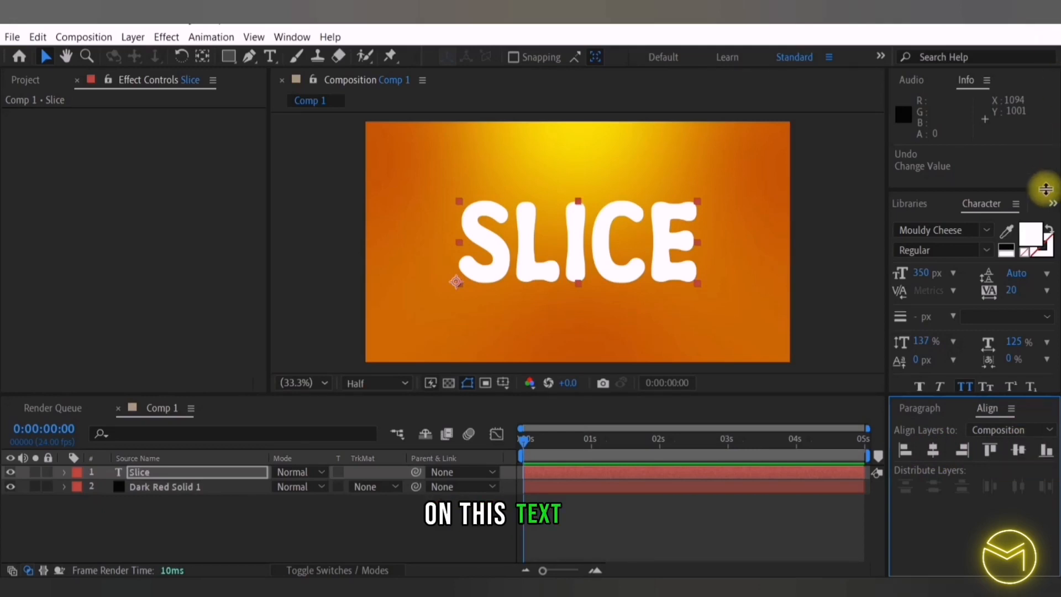
Apply the Gradient Ramp effect to the Slice text layer
click(1053, 204)
click(1007, 224)
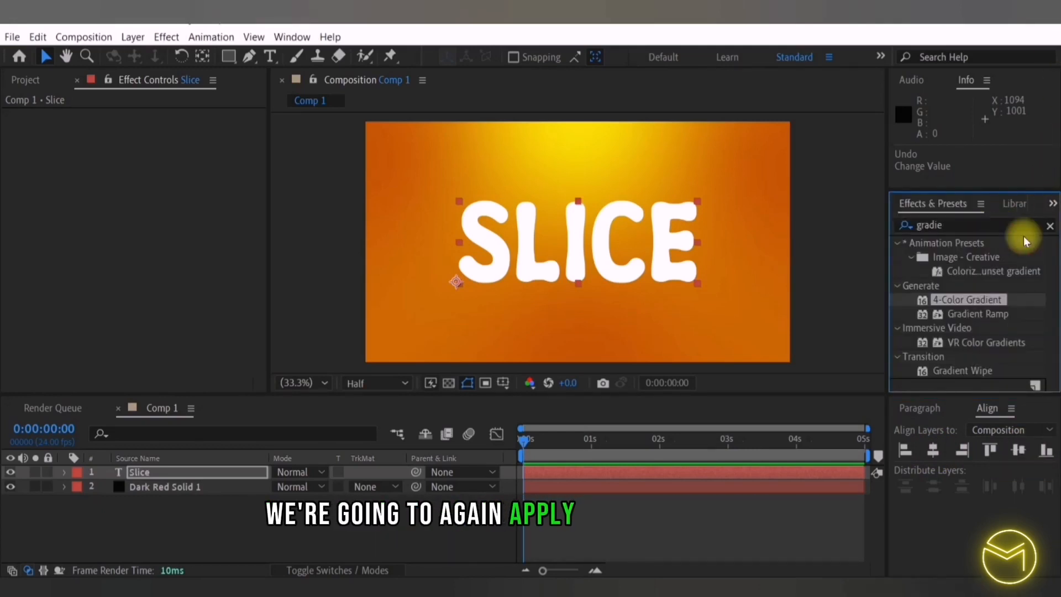
double_click(977, 313)
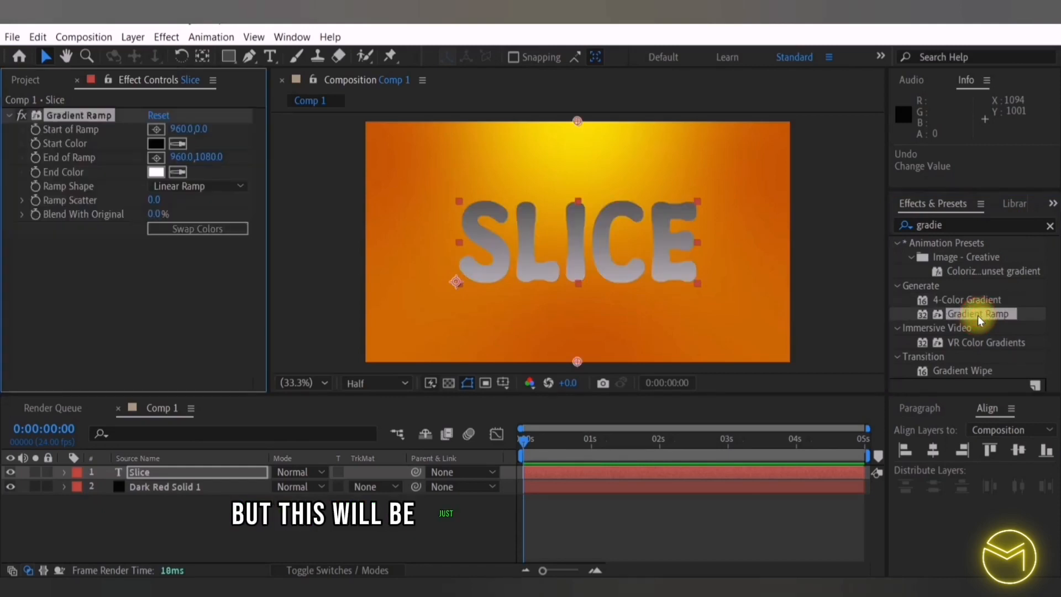
Place the start of the ramp just above the text at about 957, 330 and its end just below at about 978, 753
click(156, 130)
click(575, 195)
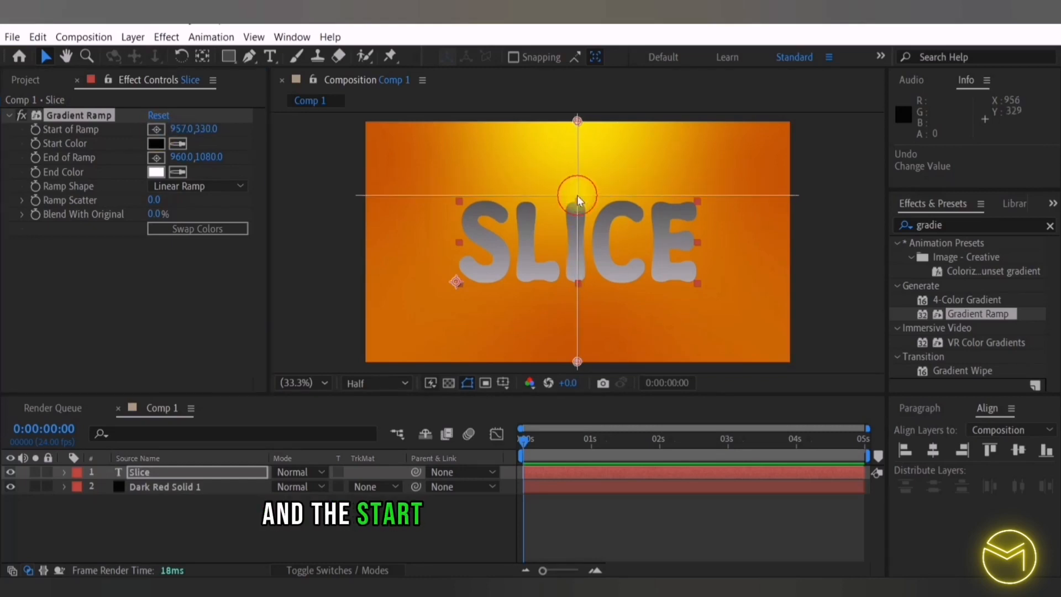
click(577, 196)
click(157, 158)
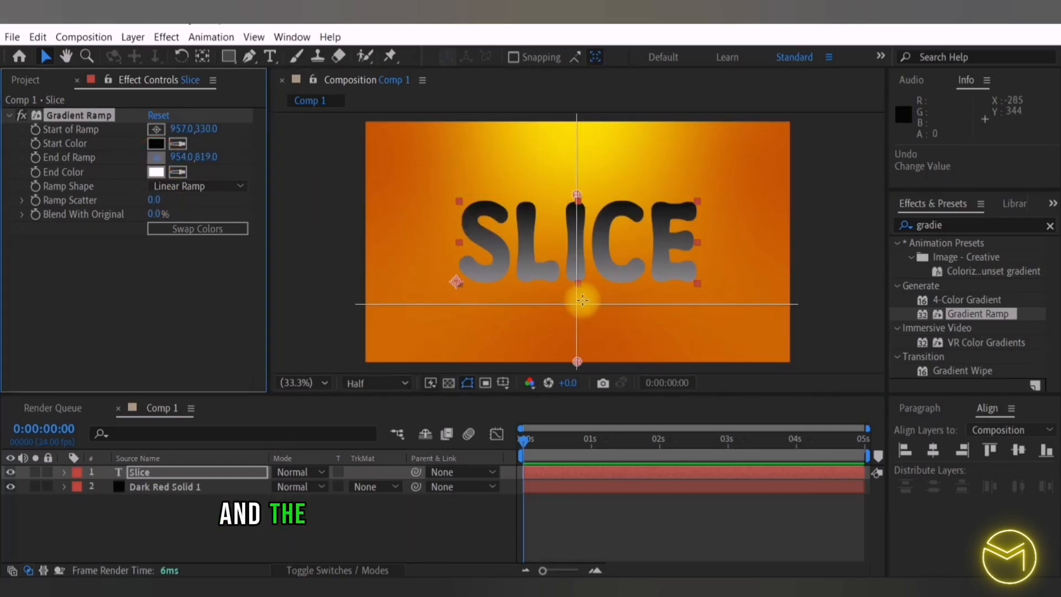
click(582, 288)
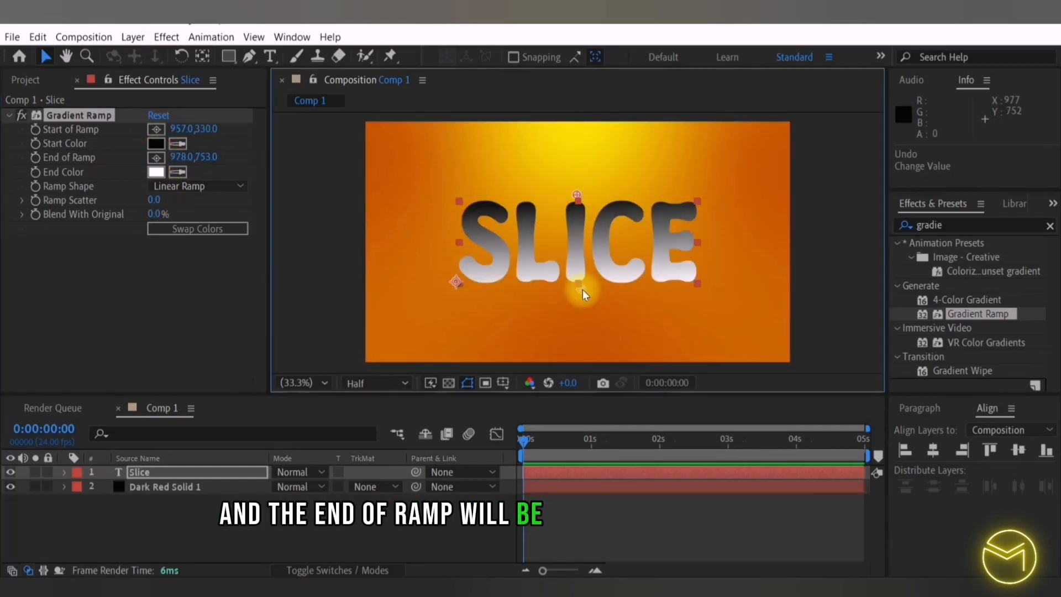
Set the text ramp's start color to yellow FFF700 and its end color to orange
click(157, 145)
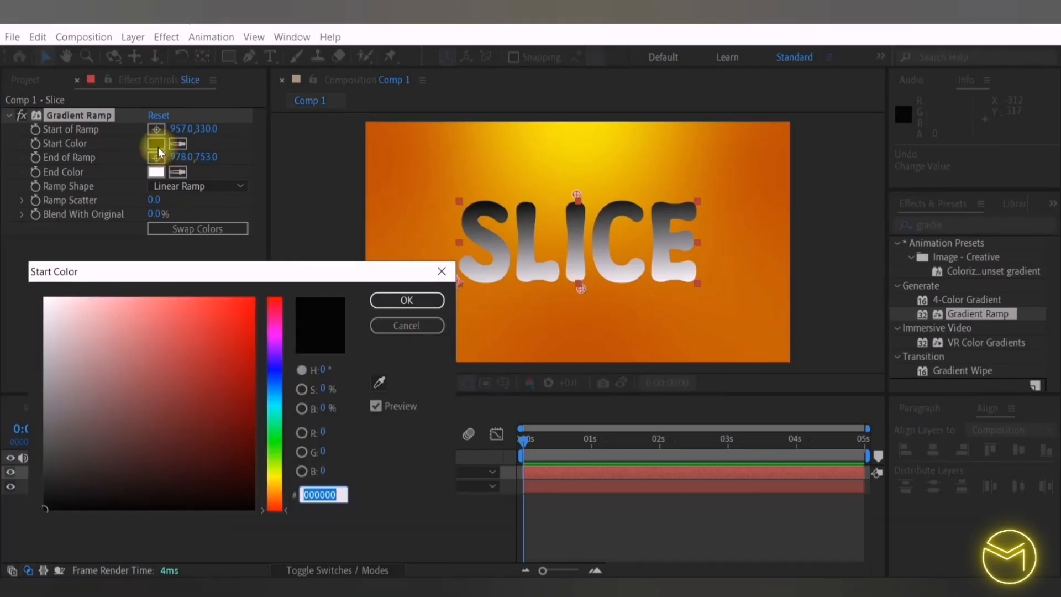
text(FFF700)
key(Return)
click(156, 172)
text(FF5)
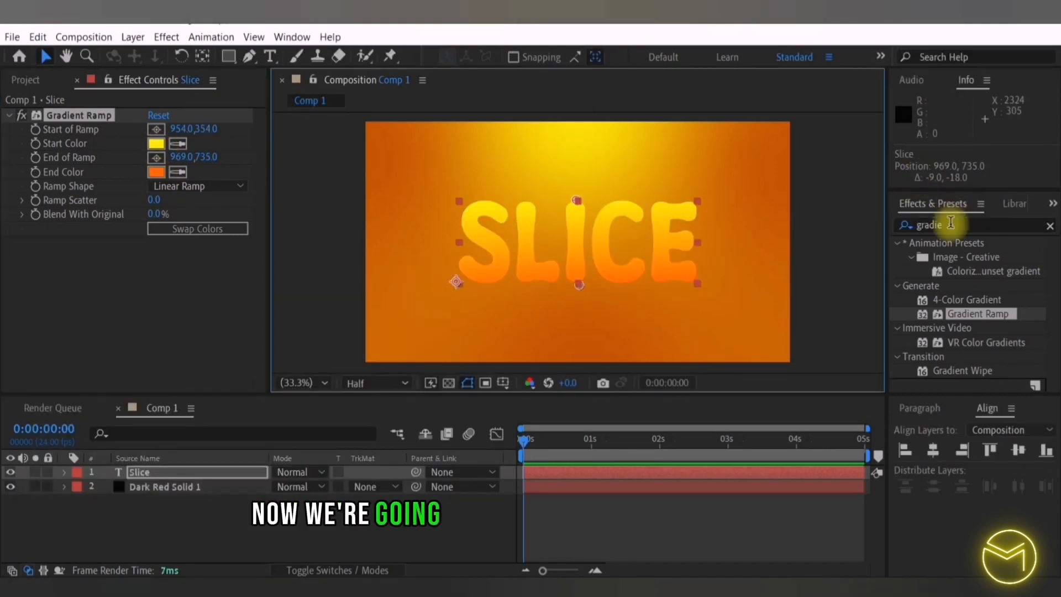
Find the CC Glass effect and apply it to the Slice text layer
drag(950, 222, 891, 229)
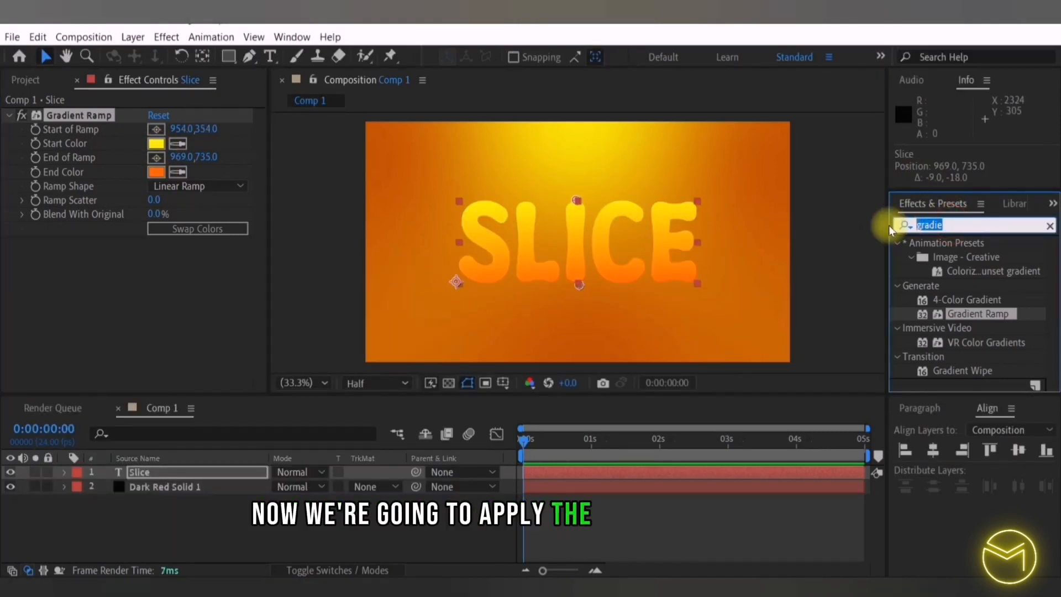
text(cc gl)
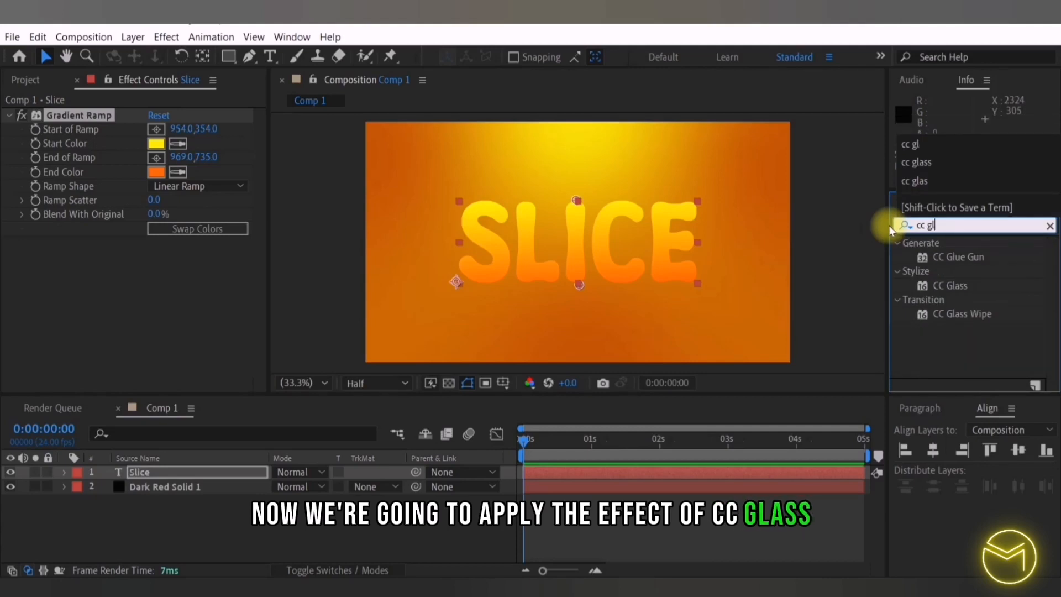
double_click(943, 285)
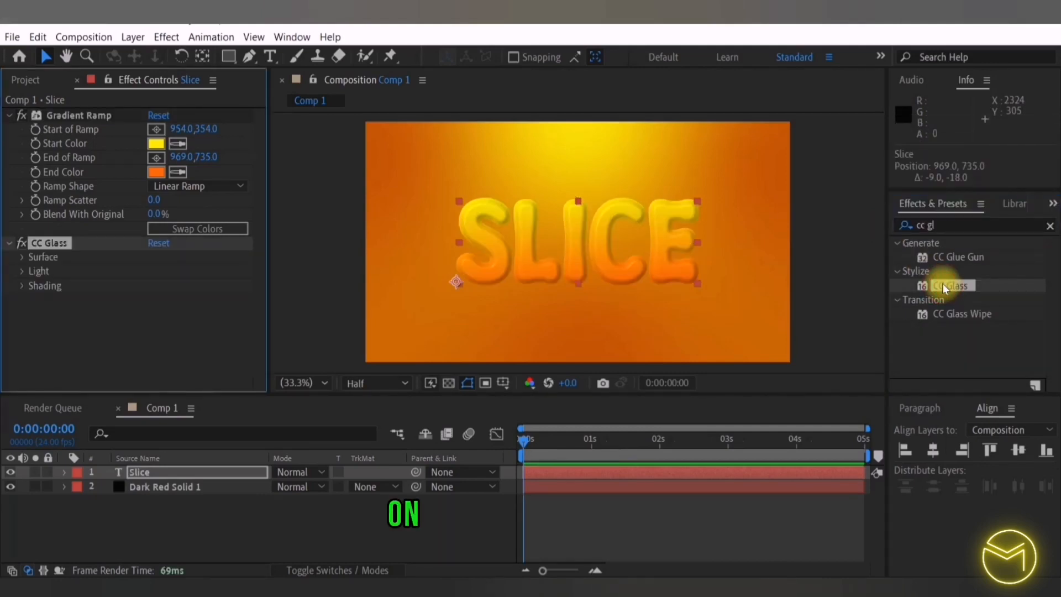
In the CC Glass surface settings, set Property to Alpha, Softness to 6.9 and Height to -24.5
scroll(533, 272, up, 2)
click(22, 257)
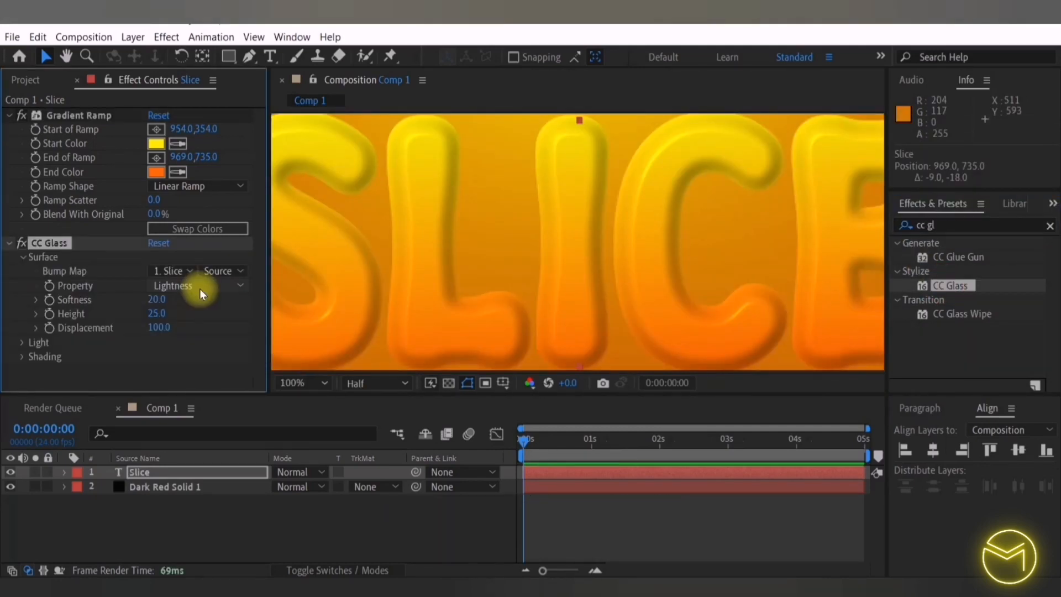
click(208, 288)
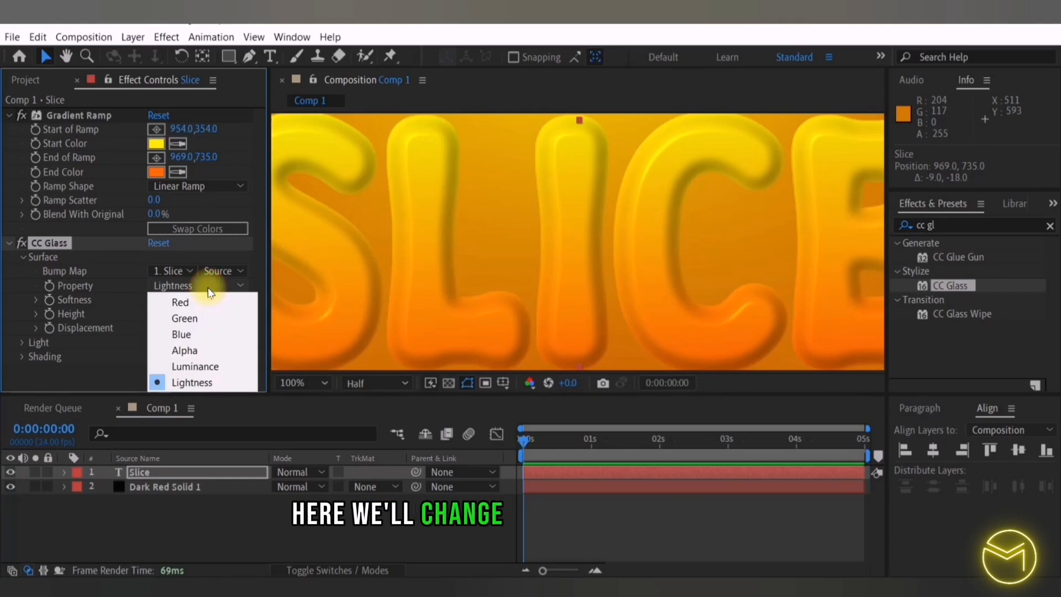
click(194, 353)
click(158, 299)
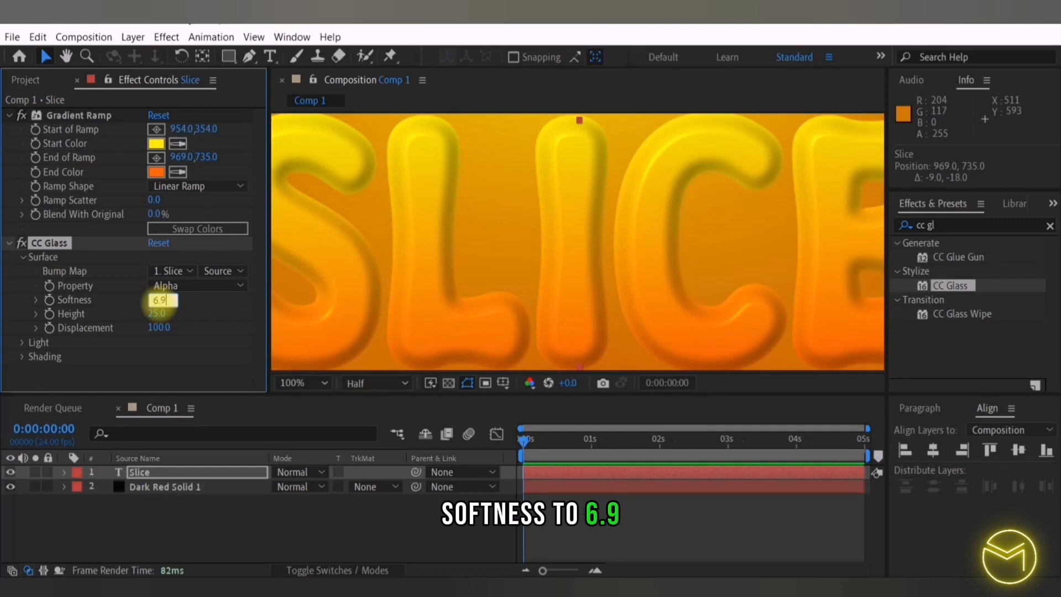
key(Tab)
text(-2)
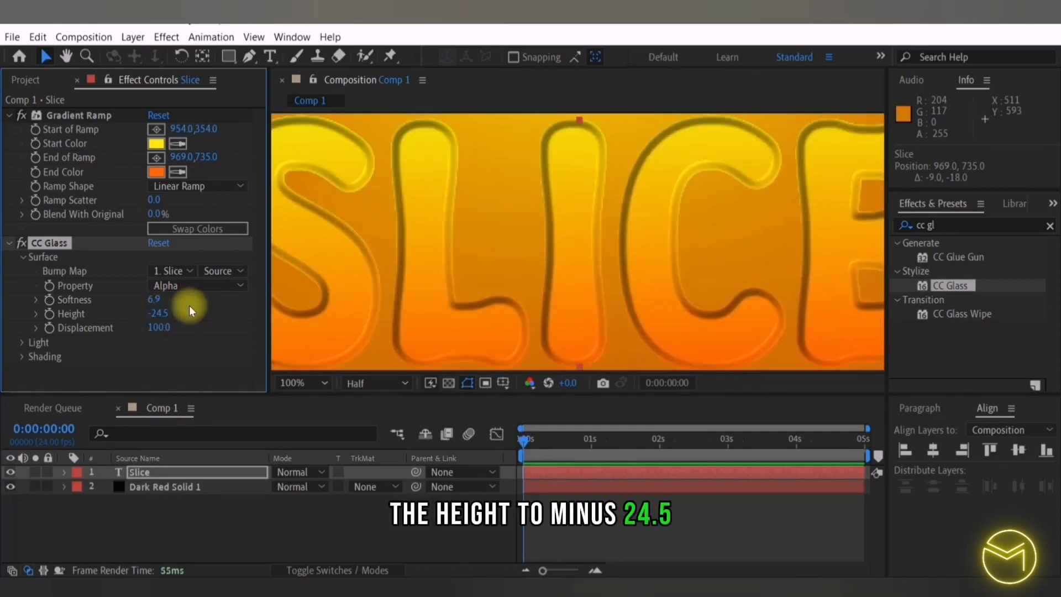
Set the Light Height of the CC Glass effect to 71
click(22, 343)
scroll(173, 365, down, 2)
click(156, 359)
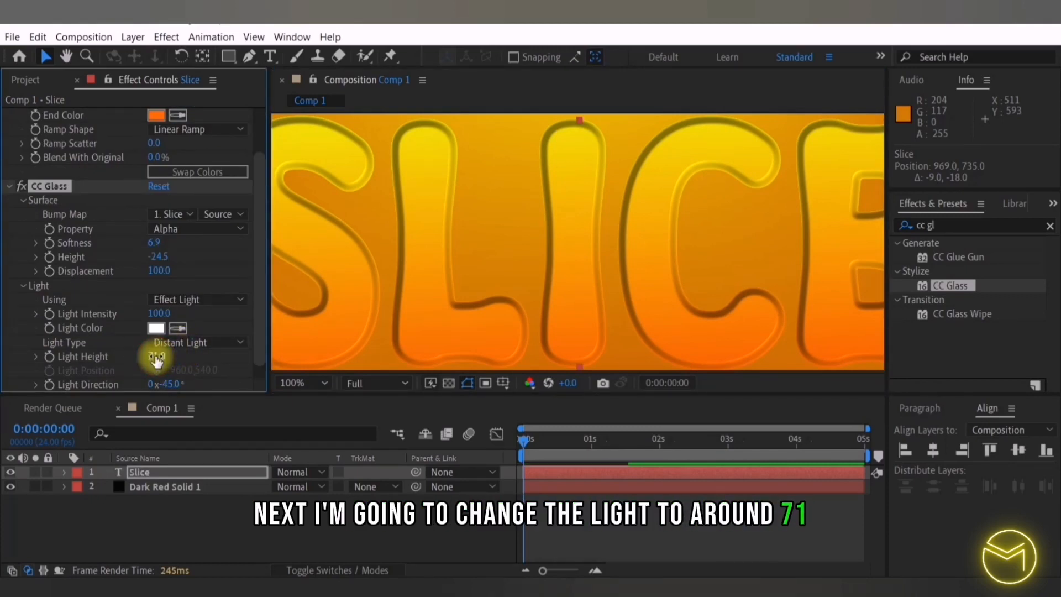
key(Return)
In the CC Glass shading settings, set Metal to 0 and Specular to 100
scroll(20, 387, down, 1)
click(24, 387)
scroll(147, 351, down, 5)
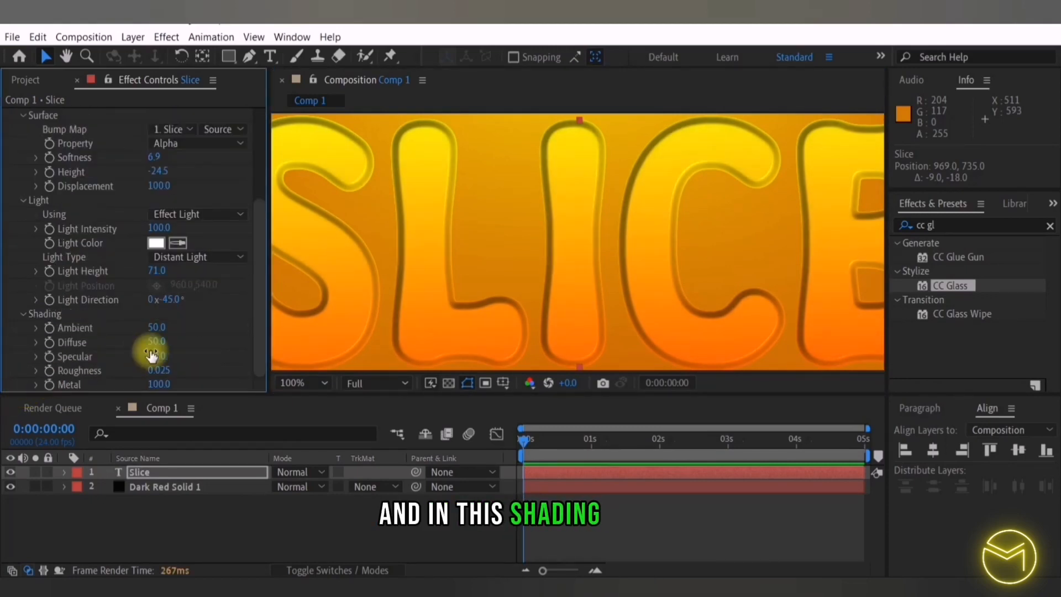
click(159, 384)
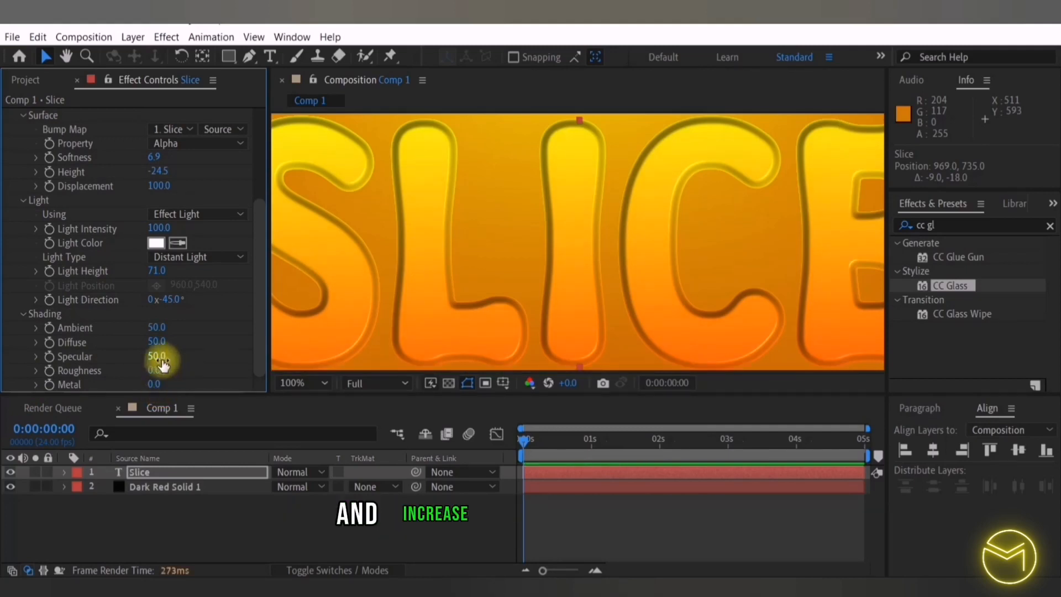
click(161, 362)
text(100)
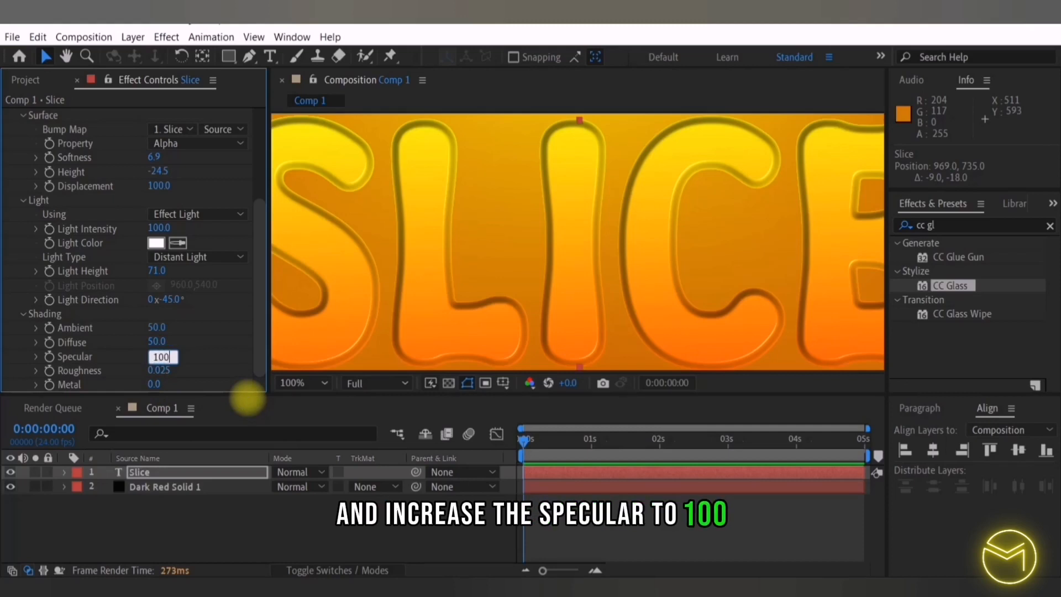
Duplicate the Slice text layer and place the copy directly below the original
click(247, 399)
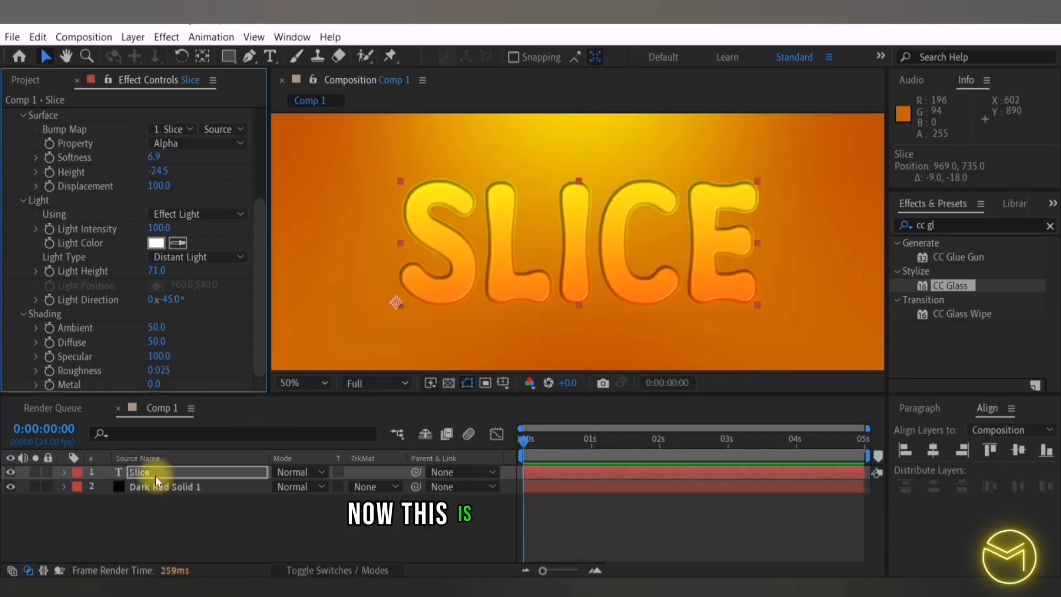
click(152, 517)
click(151, 473)
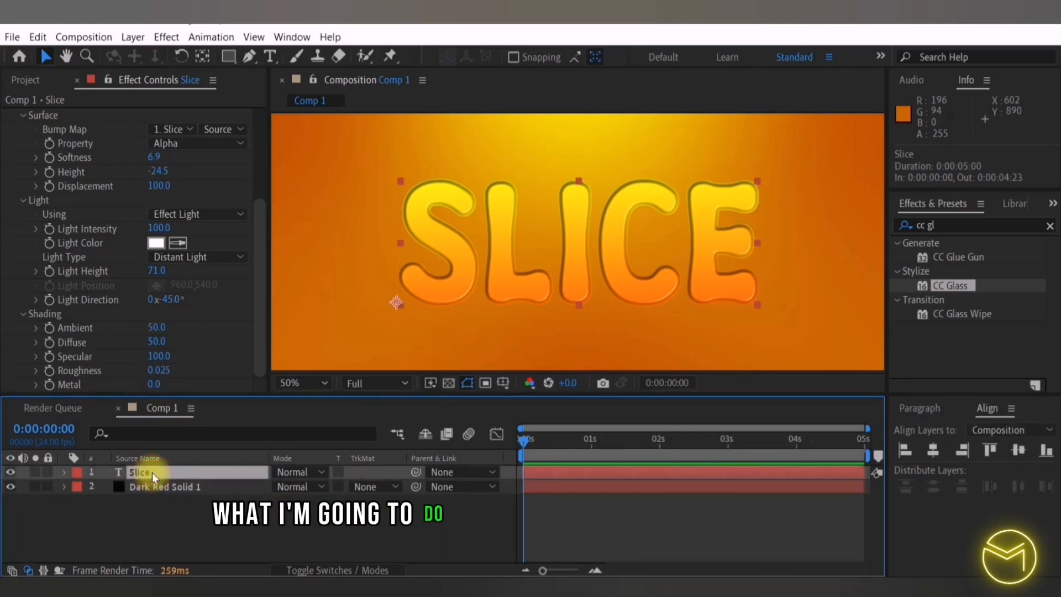
key(ctrl+d)
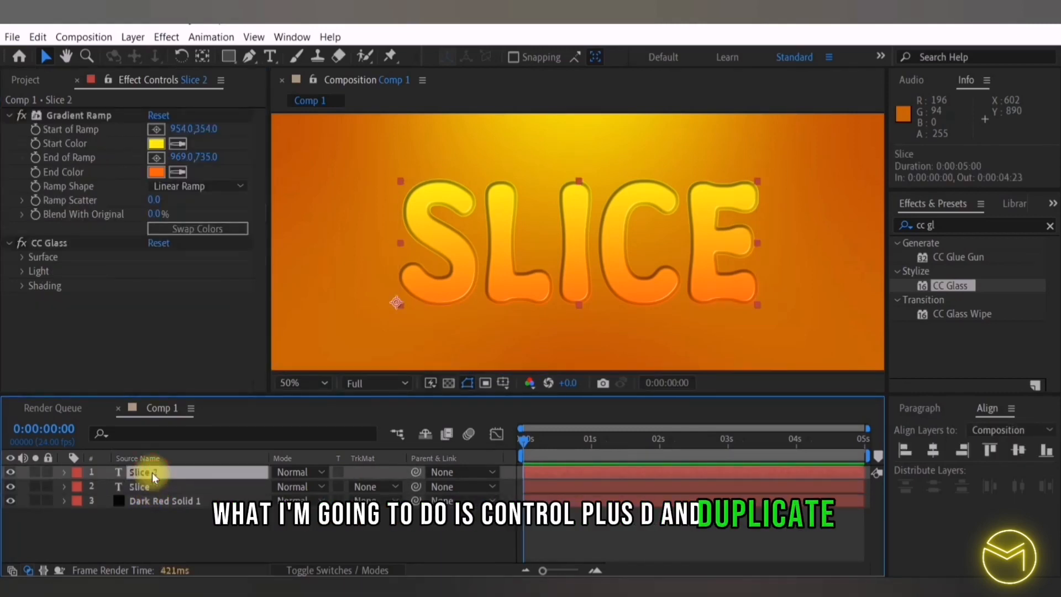
drag(151, 473, 152, 493)
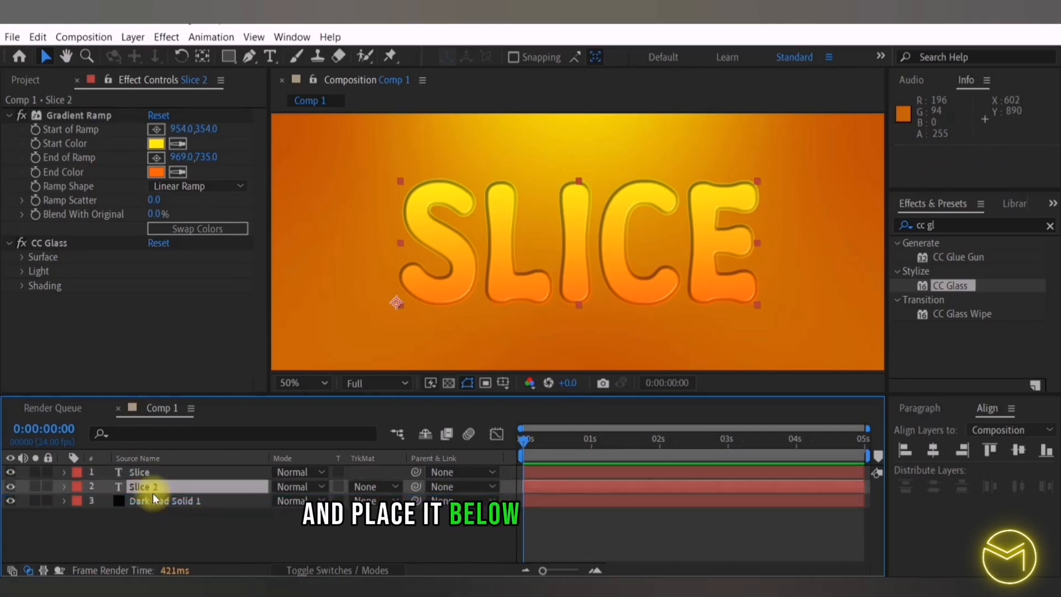
Rename the duplicated text layer as outline and replace its fill with a 35 px stroke
key(ctrl+t)
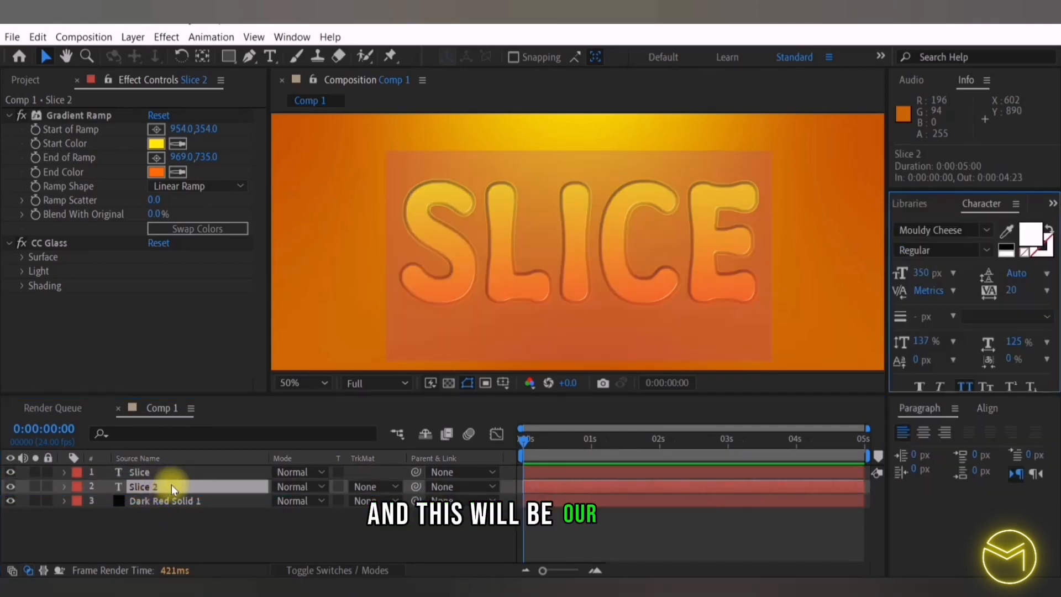
click(171, 486)
right_click(170, 487)
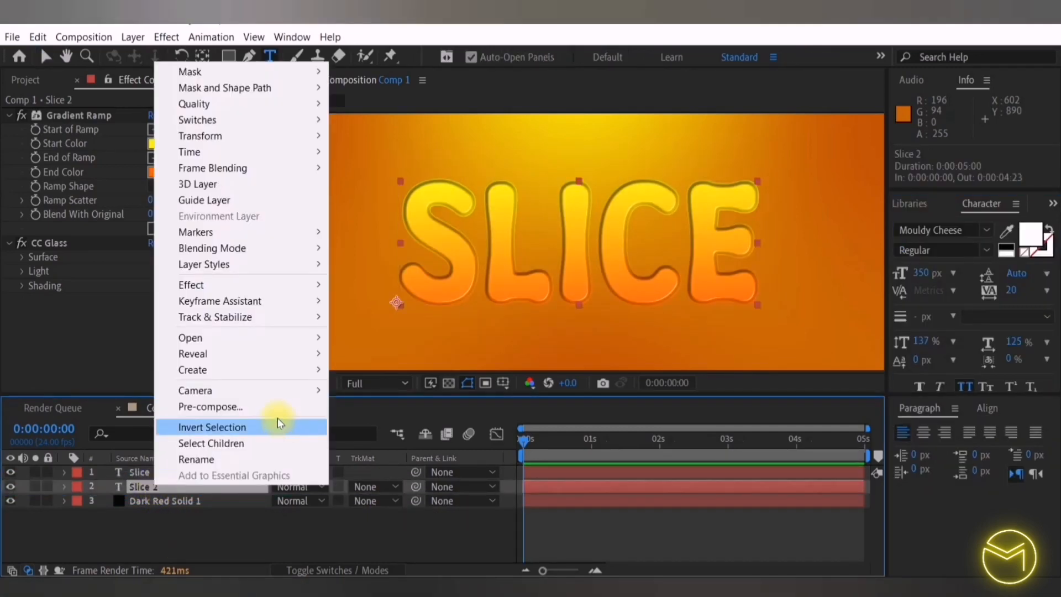
click(251, 457)
text(outline)
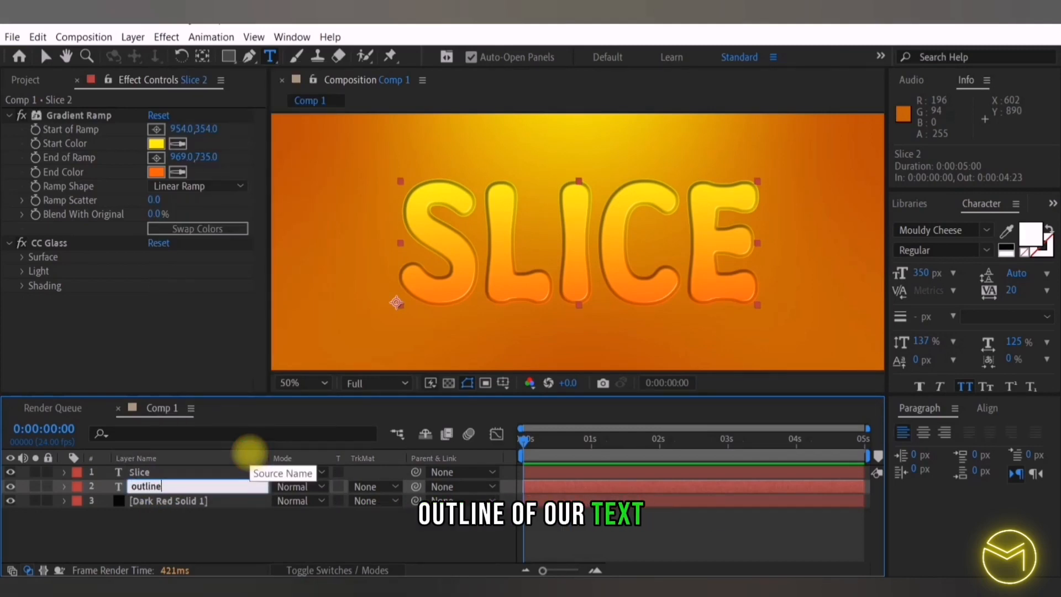
key(Return)
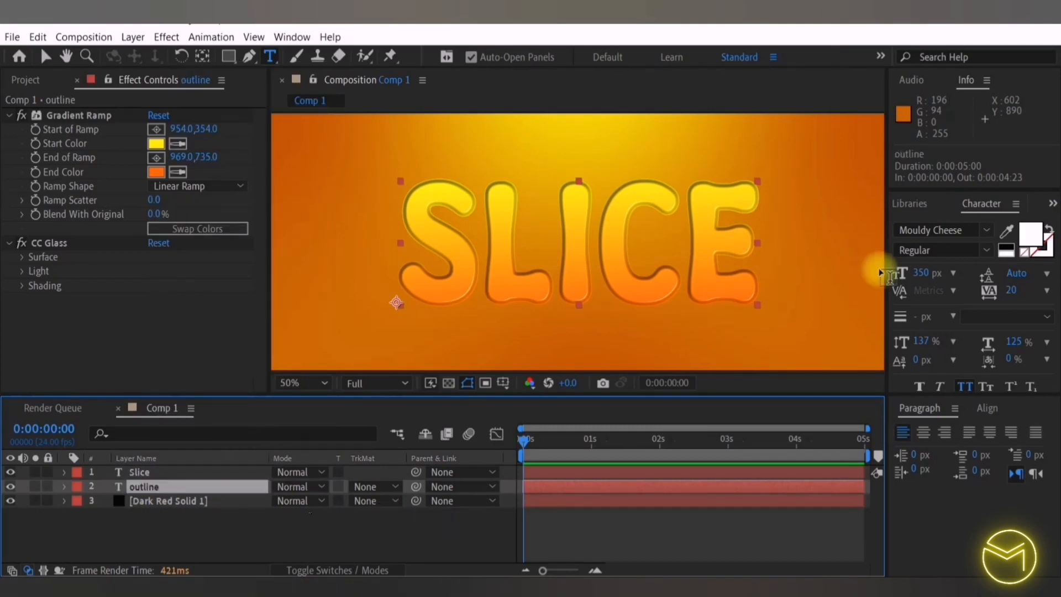
click(1027, 256)
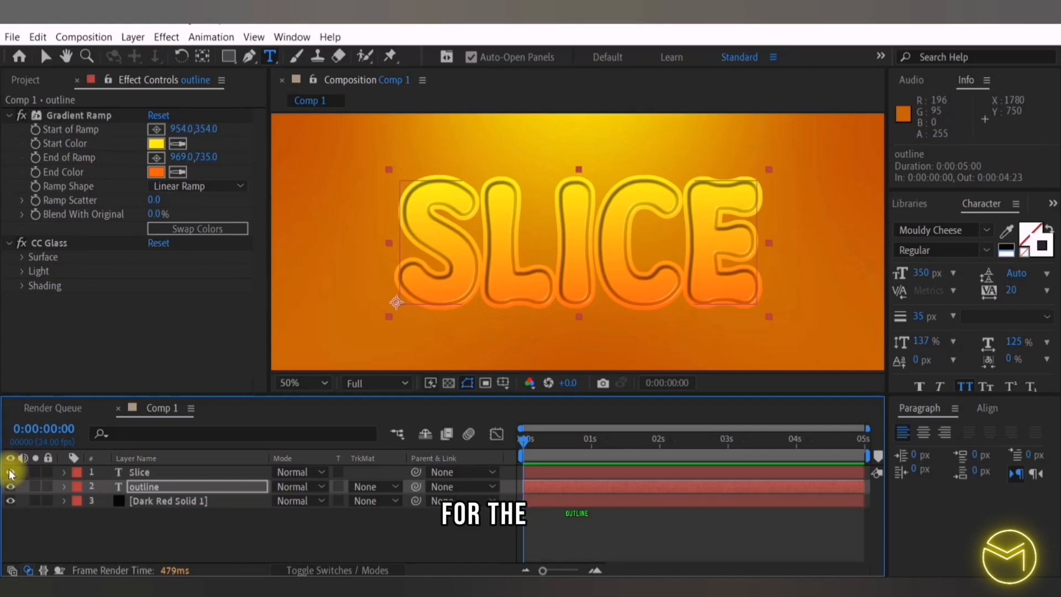
Set the outline layer's Gradient Ramp to start color 18003F and end color 6400FF, and remove its CC Glass effect
click(156, 143)
text(18003)
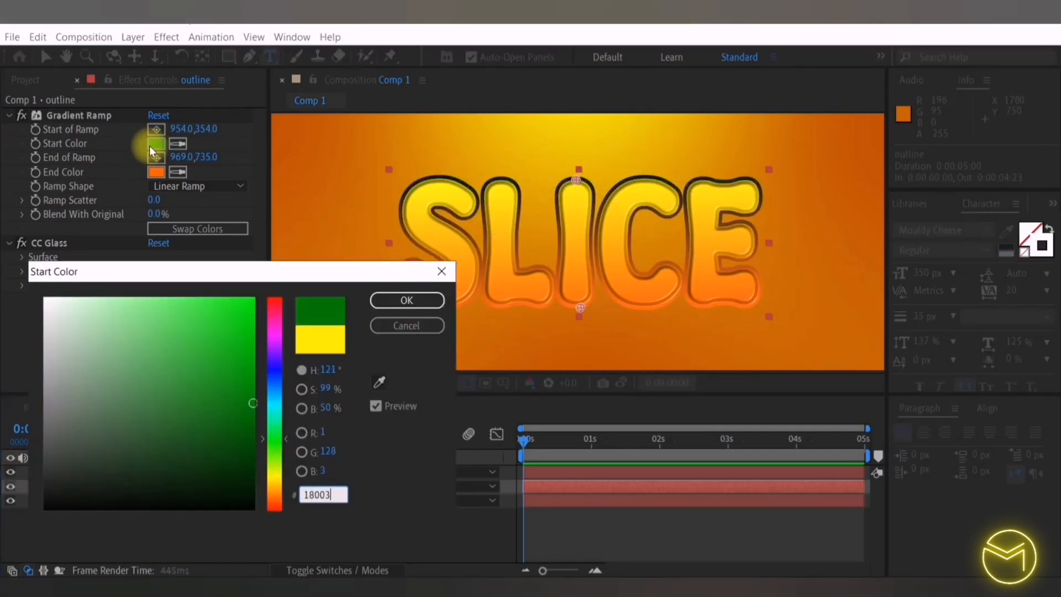
text(f)
click(406, 300)
click(156, 172)
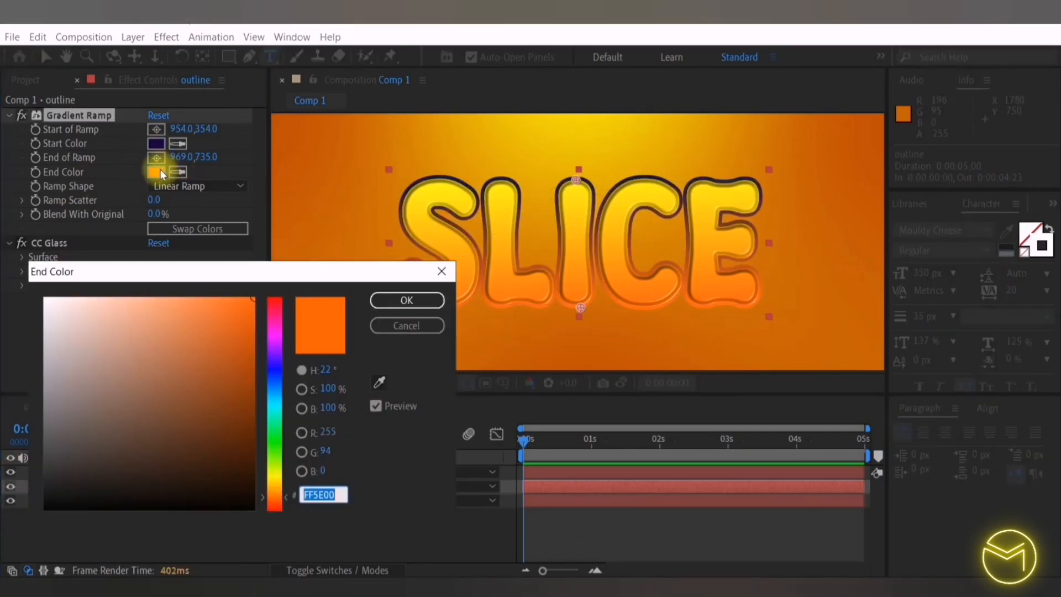
text(6400)
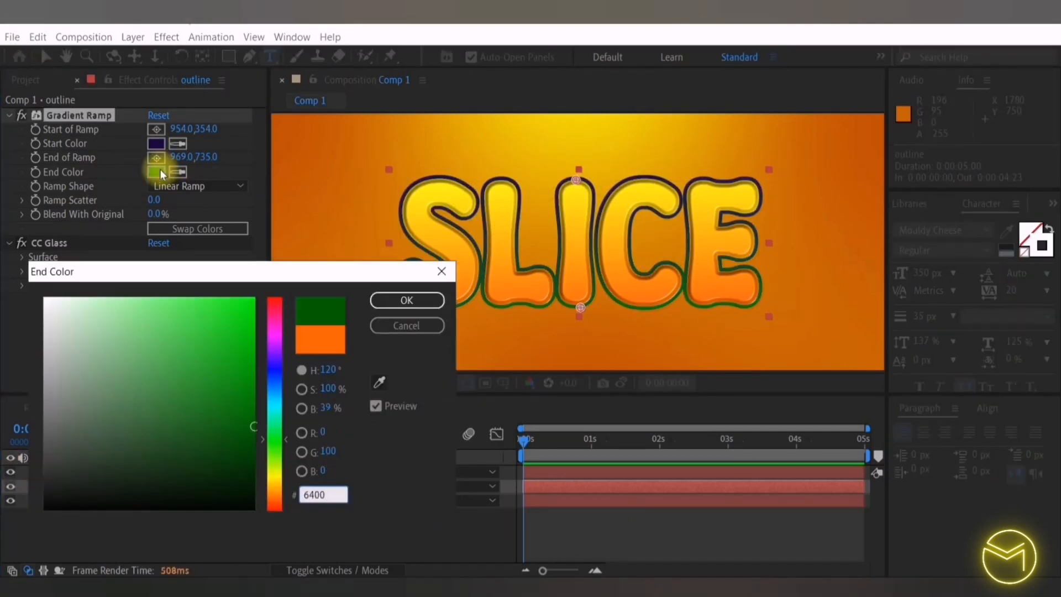
text(ff)
key(Return)
click(65, 242)
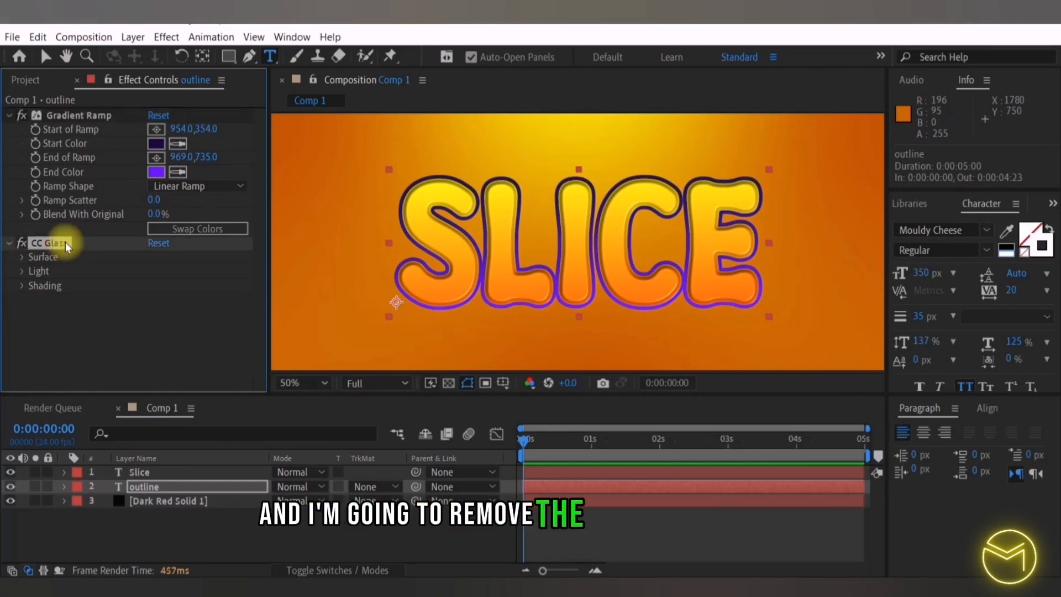
key(Delete)
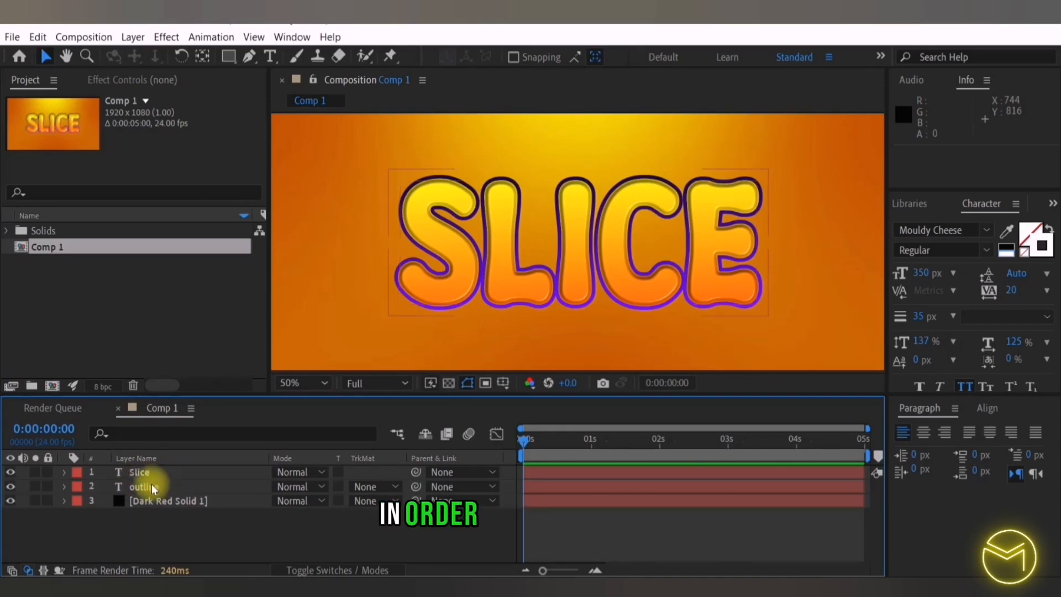
Duplicate the outline layer, place the copy below it and rename the copy as 3d text
click(153, 487)
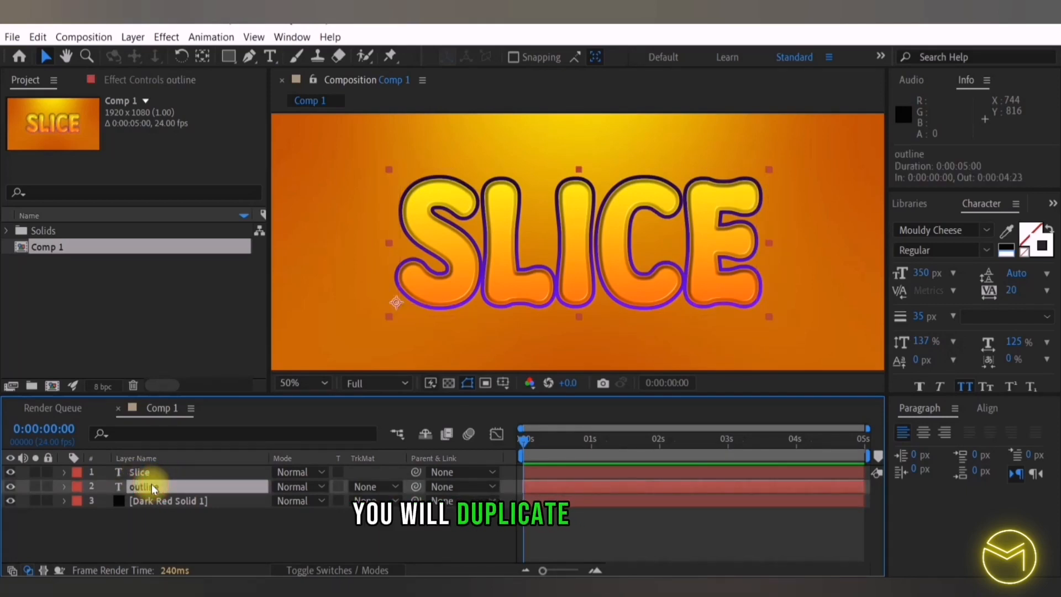
key(ctrl+d)
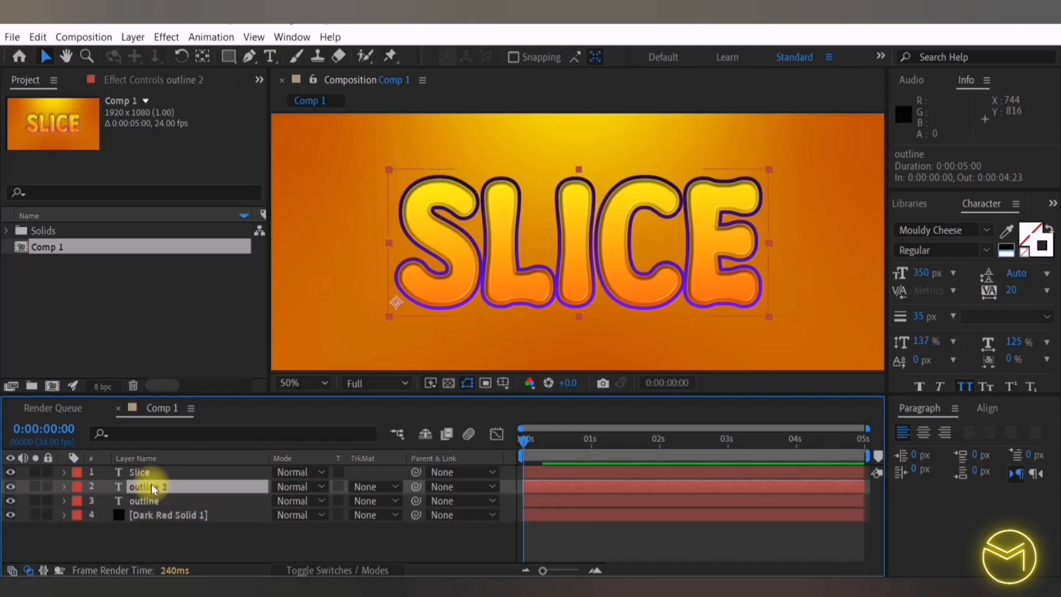
drag(153, 487, 154, 501)
right_click(154, 500)
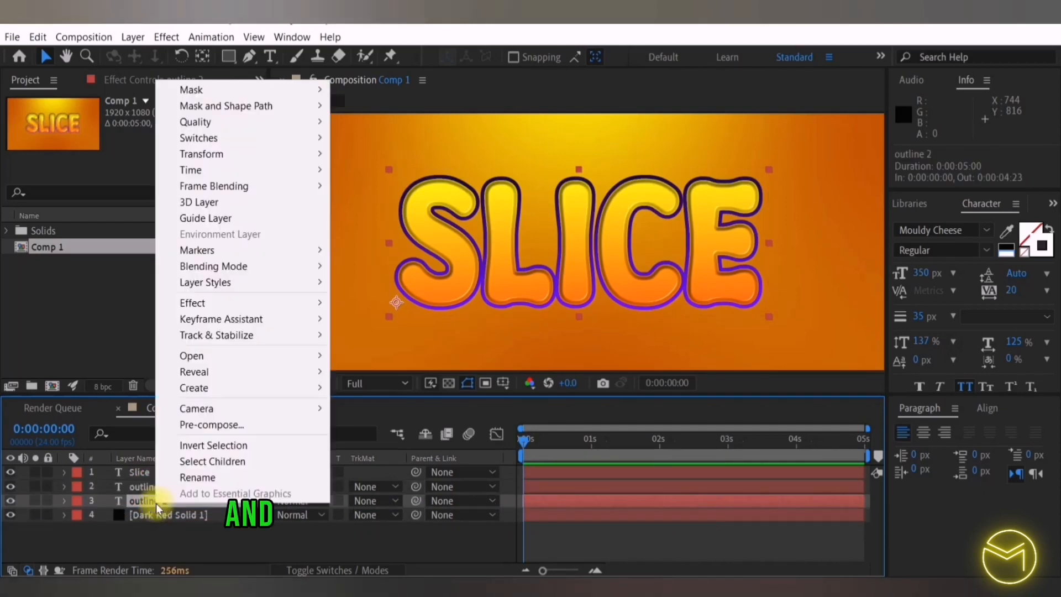
click(246, 476)
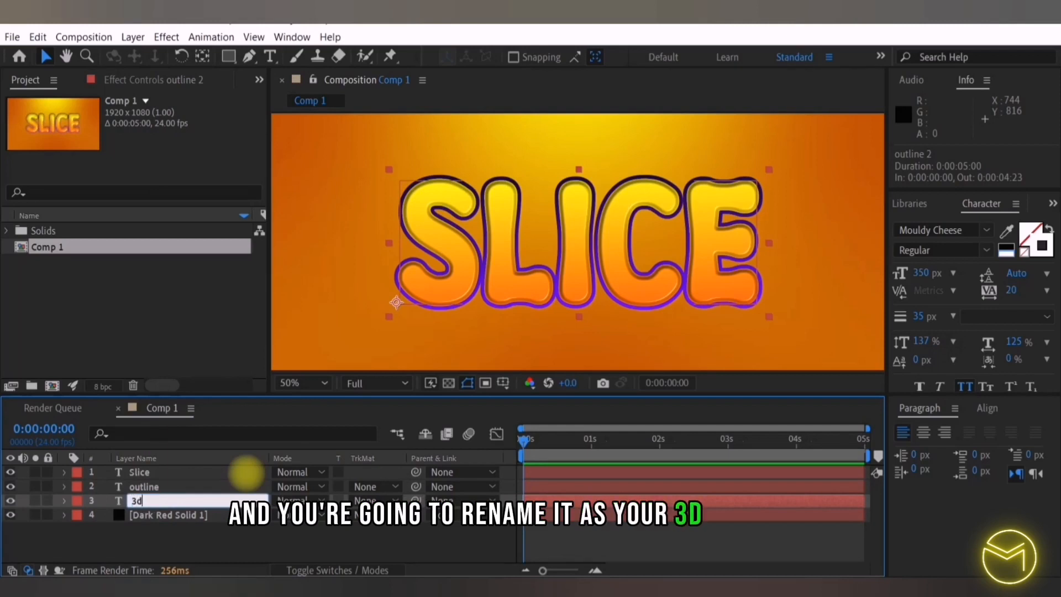
text(3d te)
text(xt)
key(Return)
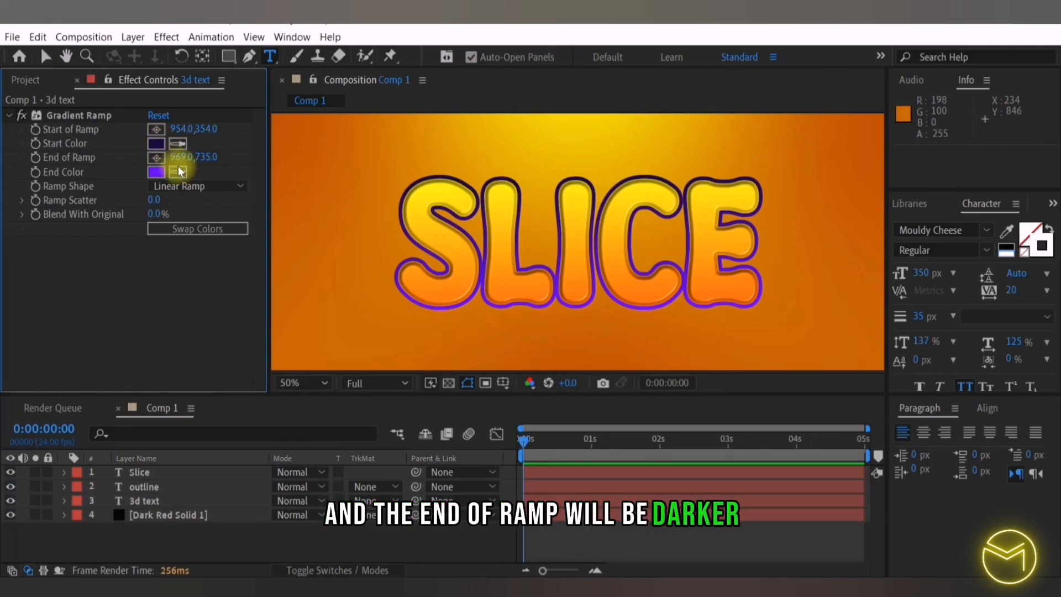
Swap the Gradient Ramp colors on the 3d text layer and apply CC Radial Fast Blur to it
click(190, 228)
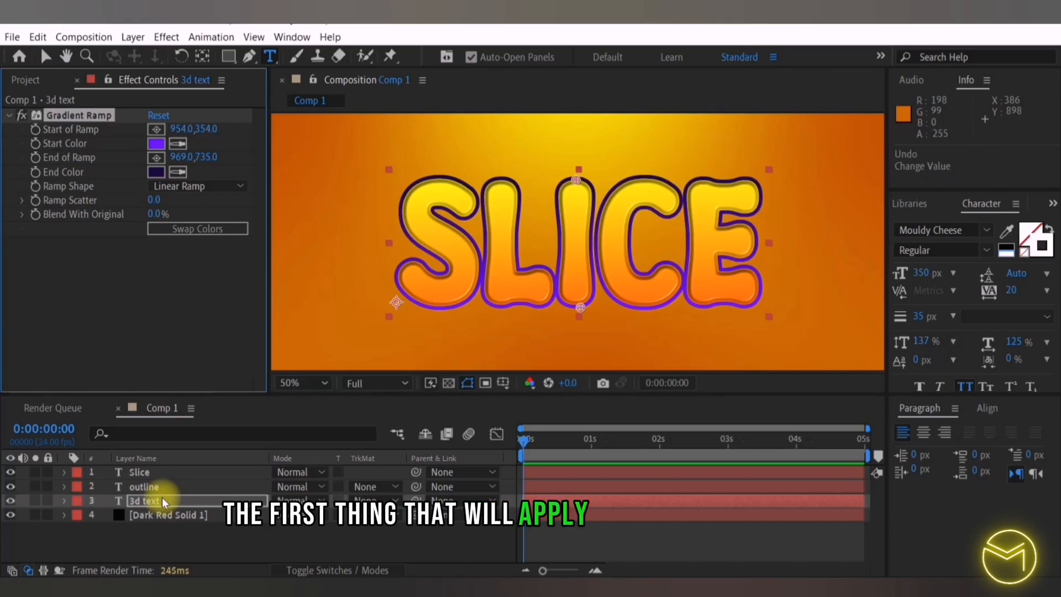
click(1050, 204)
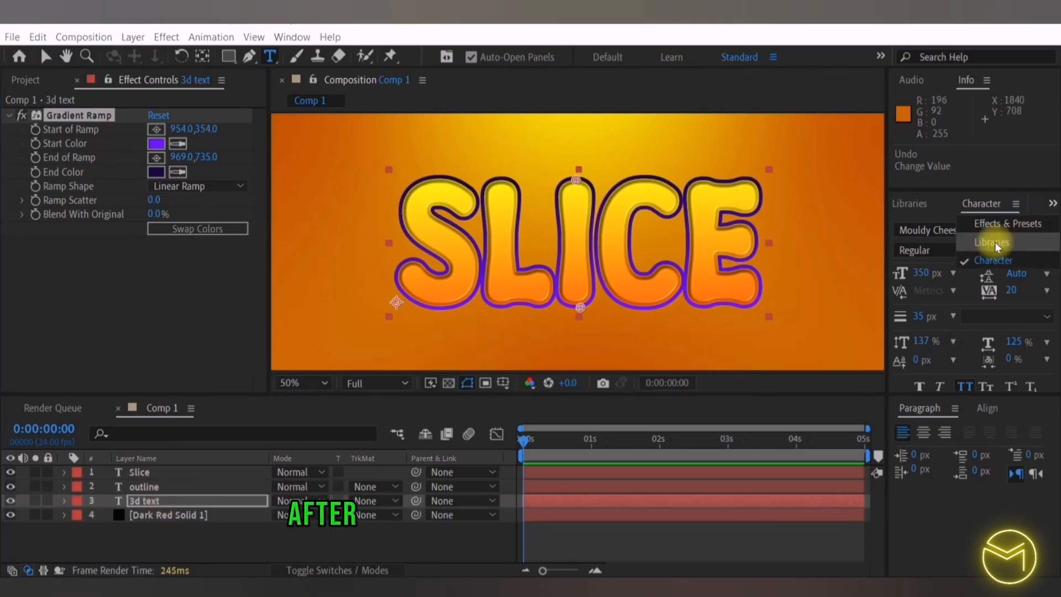
click(997, 225)
text(cc gl)
drag(939, 225, 901, 232)
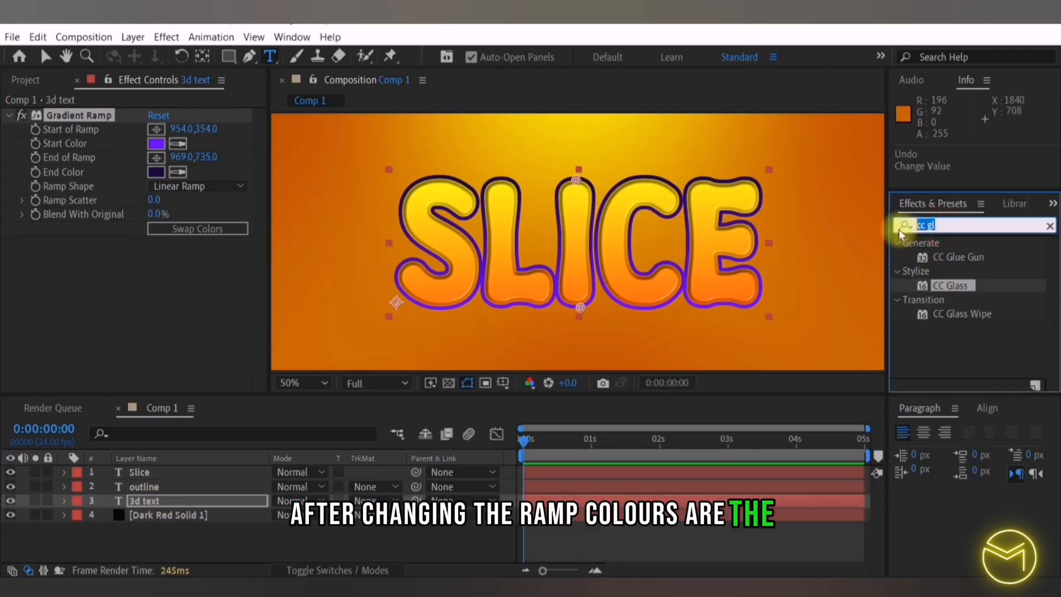
click(901, 229)
text(cc)
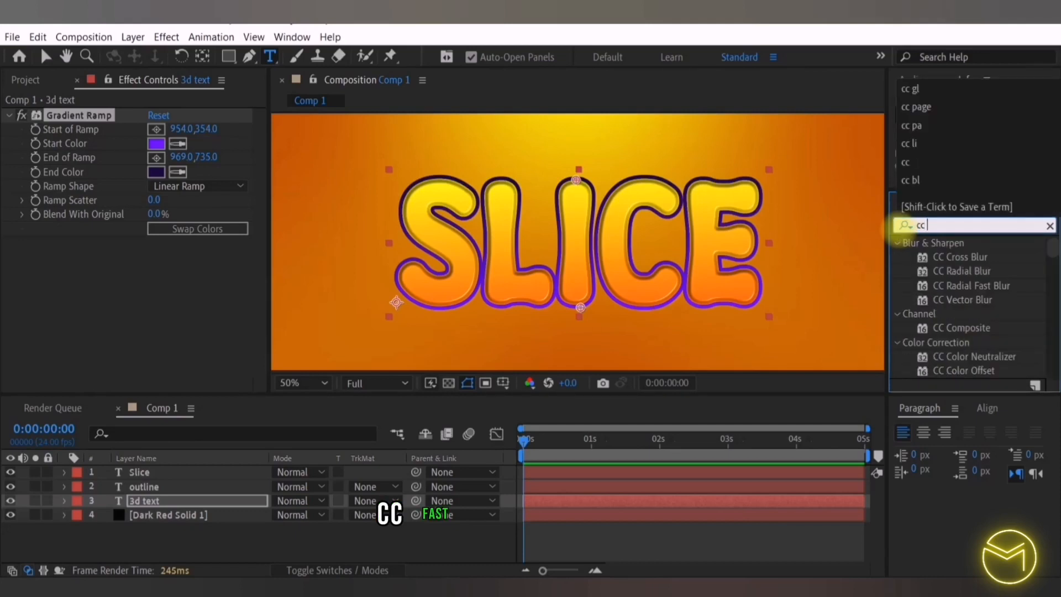
drag(971, 285, 67, 256)
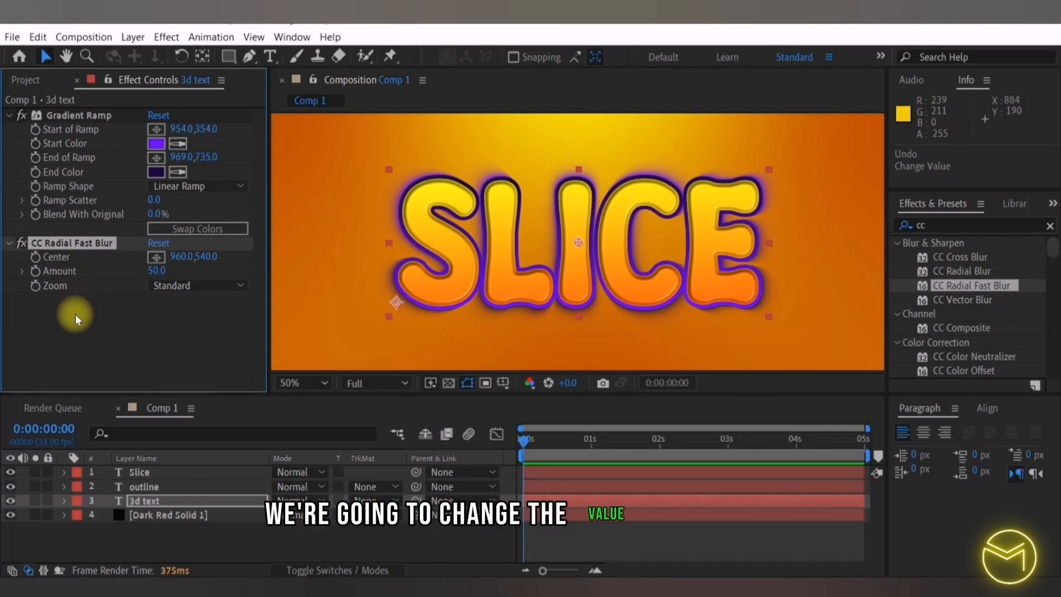
Set the CC Radial Fast Blur to Amount 83, Zoom Brightest and Center 920, 208
click(156, 270)
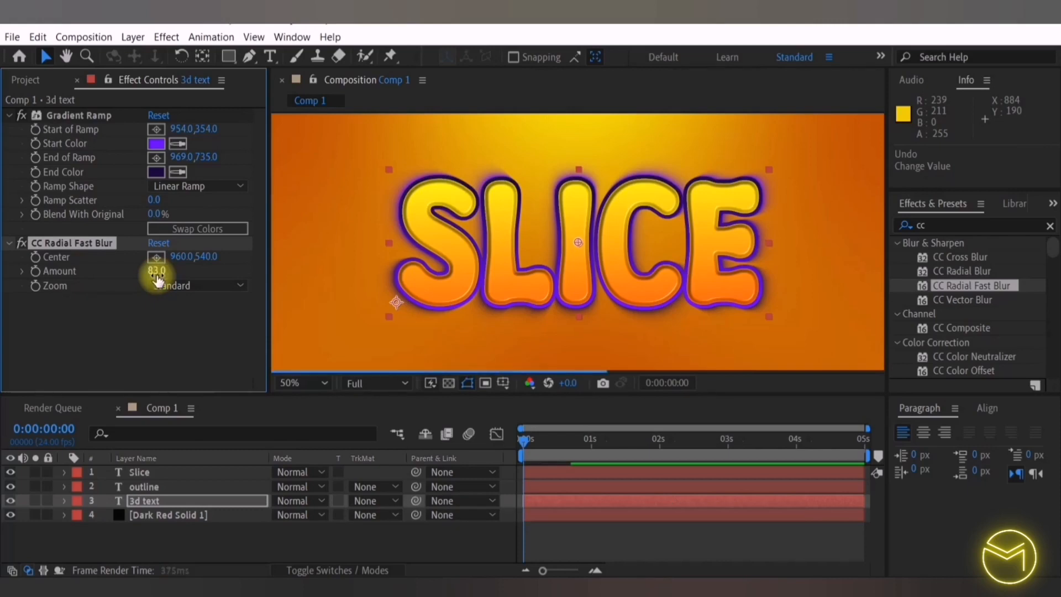
click(178, 283)
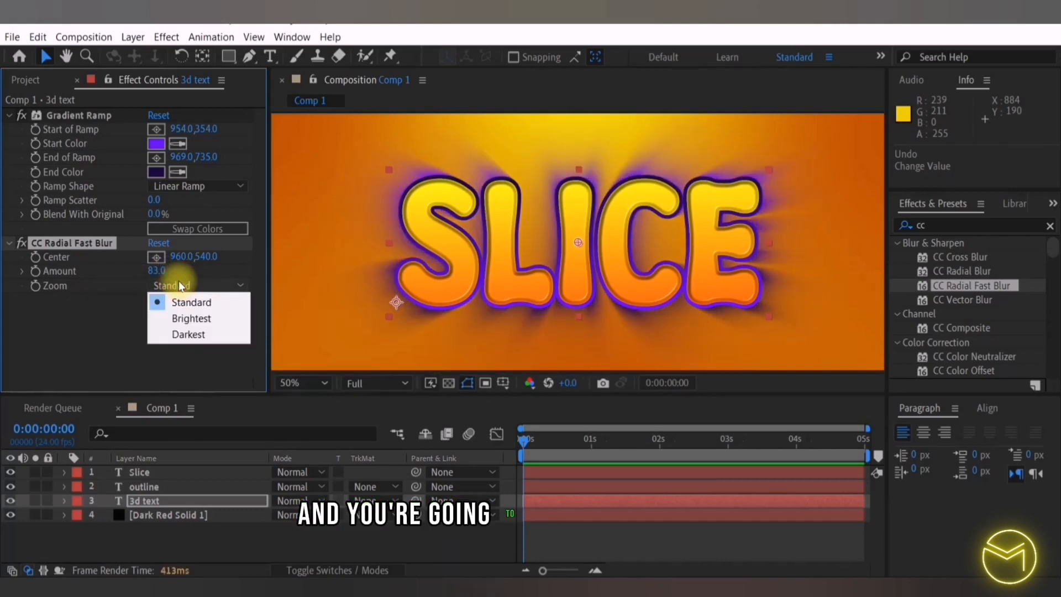
click(192, 320)
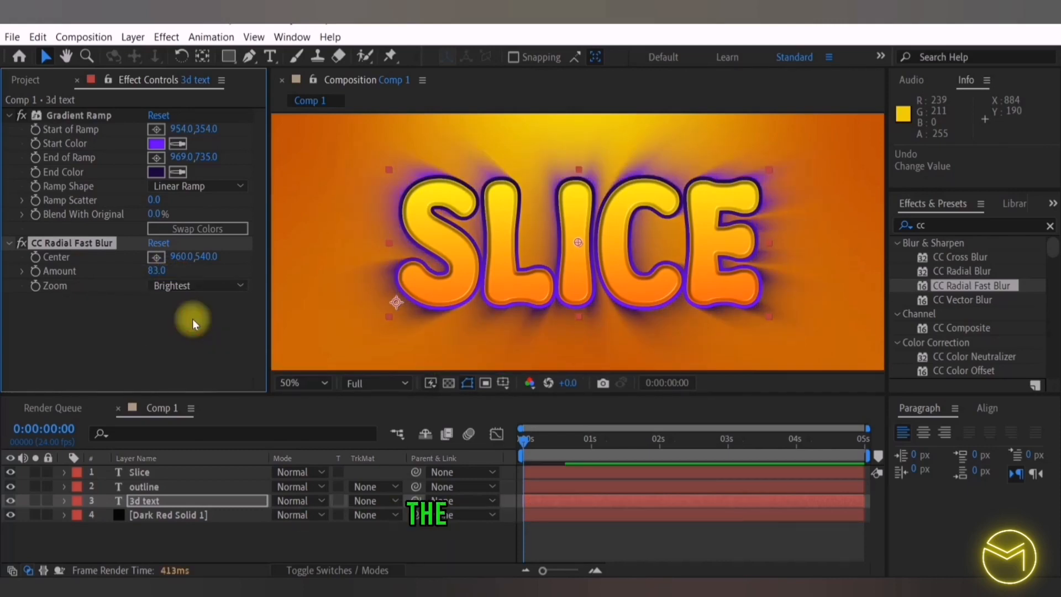
click(180, 258)
text(9)
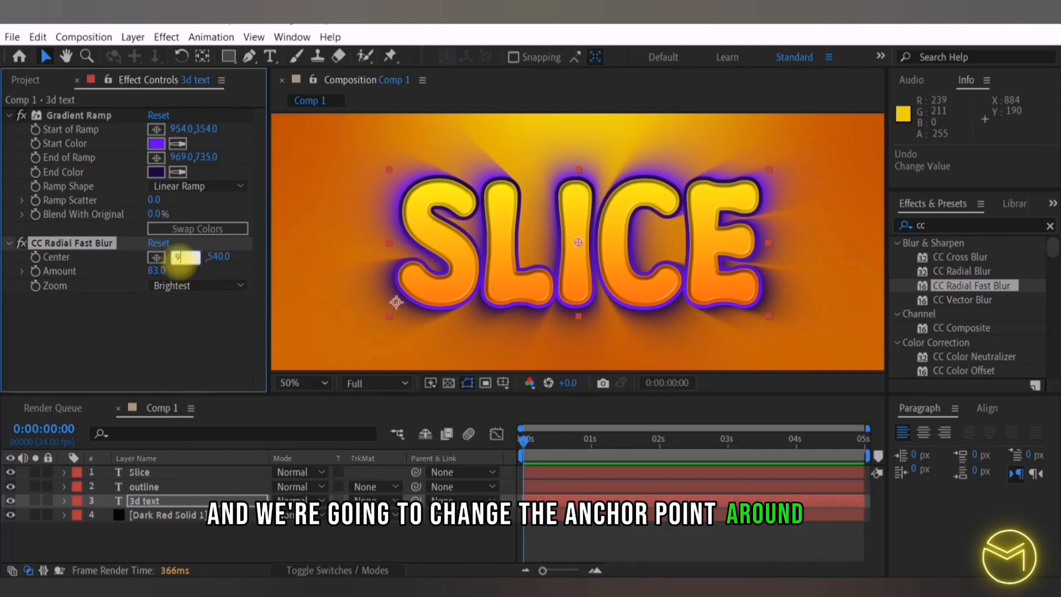
text(20)
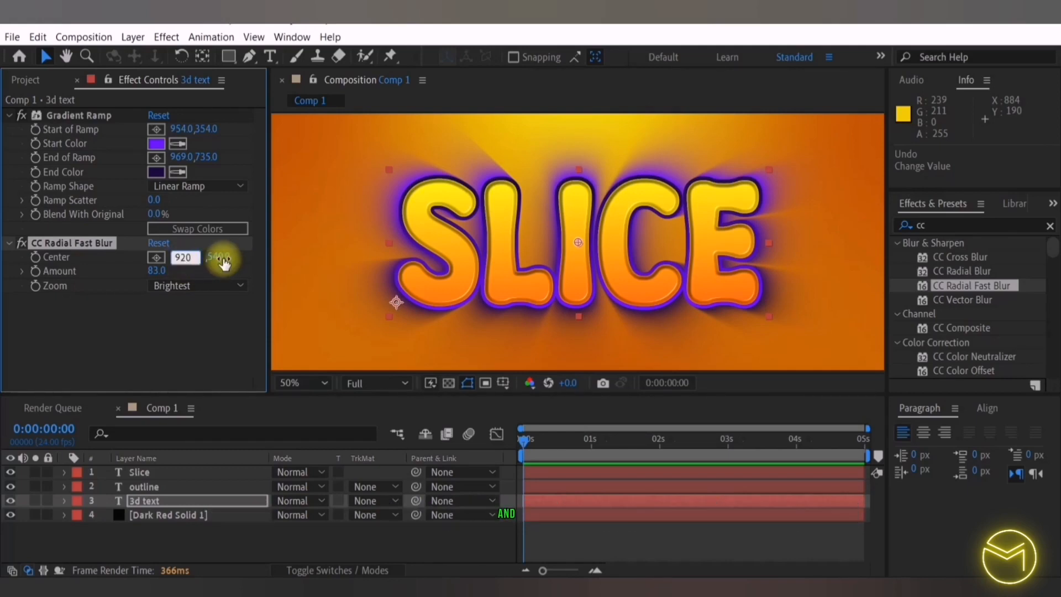
key(Return)
text(208)
key(Return)
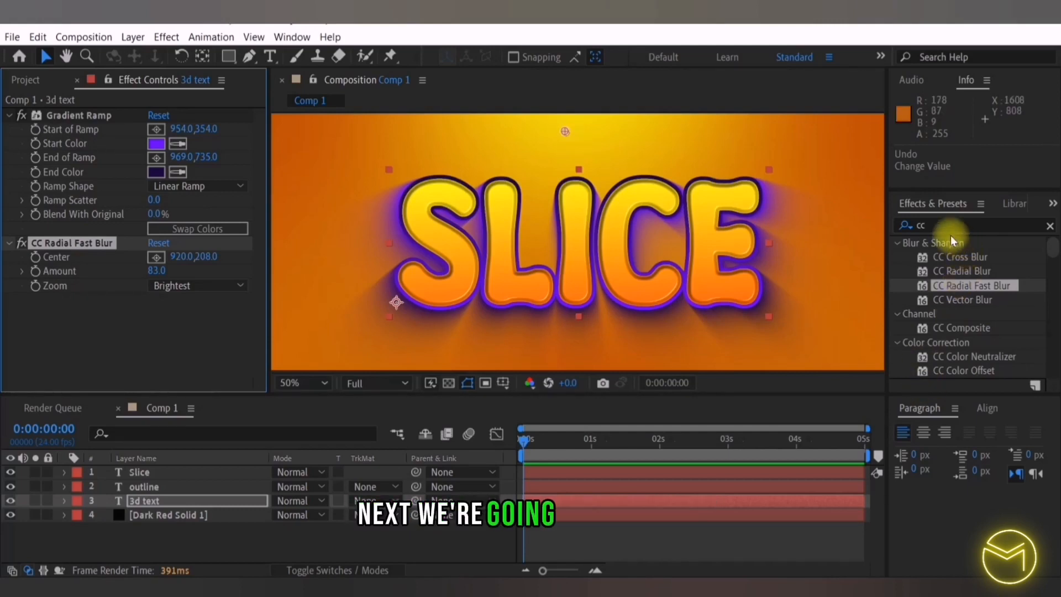
Find the Curves color correction effect and apply it to the 3d text layer
click(896, 224)
text(curv)
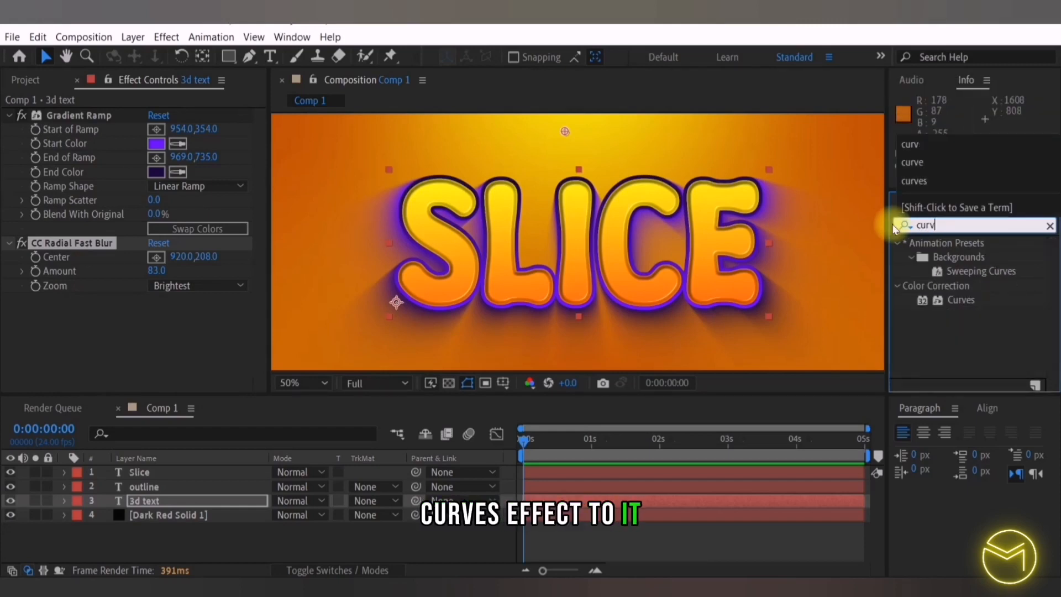
double_click(967, 303)
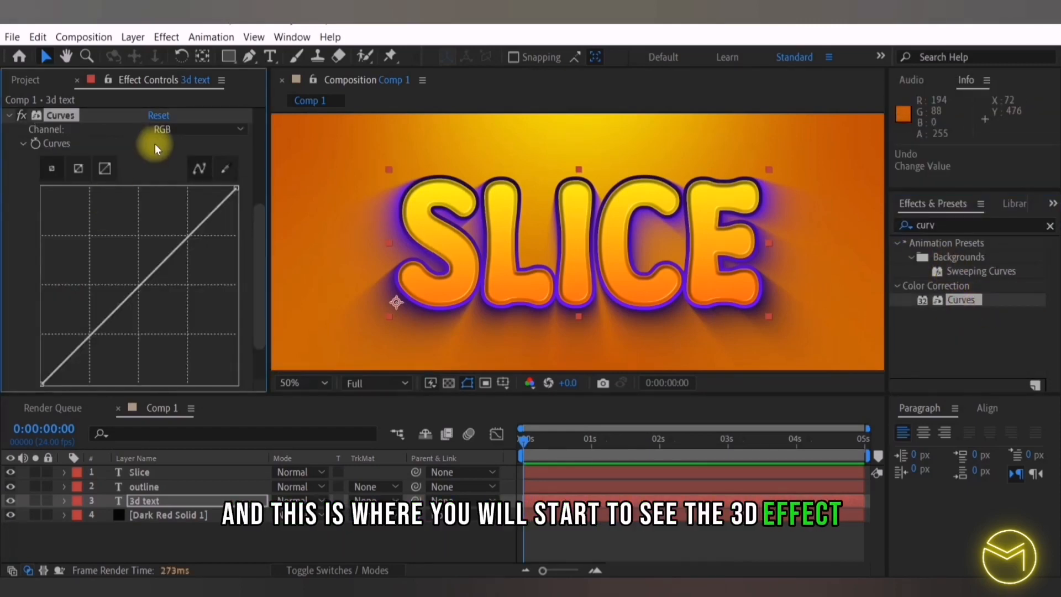
Switch the Curves channel to Alpha and bend the curve steeply upward to turn the blur into a solid extrusion
click(198, 131)
click(194, 210)
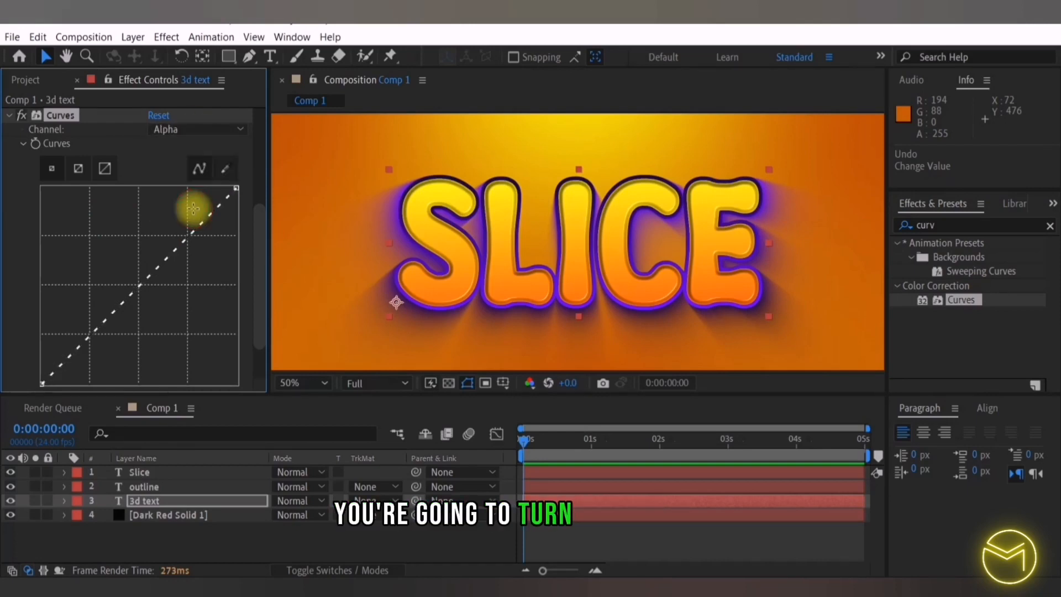
click(138, 286)
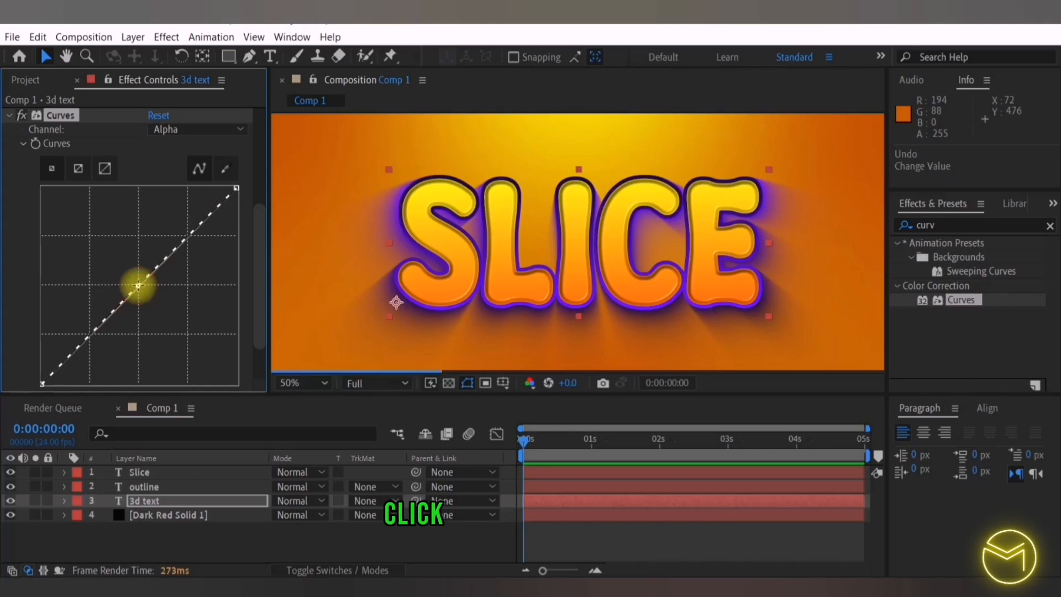
drag(188, 235, 138, 192)
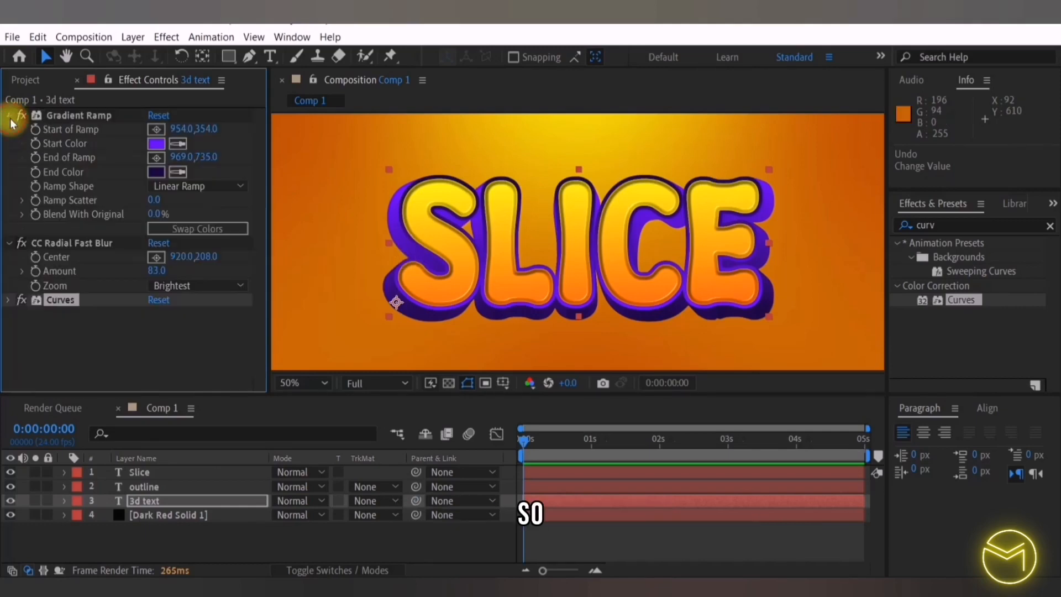
Find the Drop Shadow perspective effect and apply it to the 3d text layer
click(8, 115)
click(8, 129)
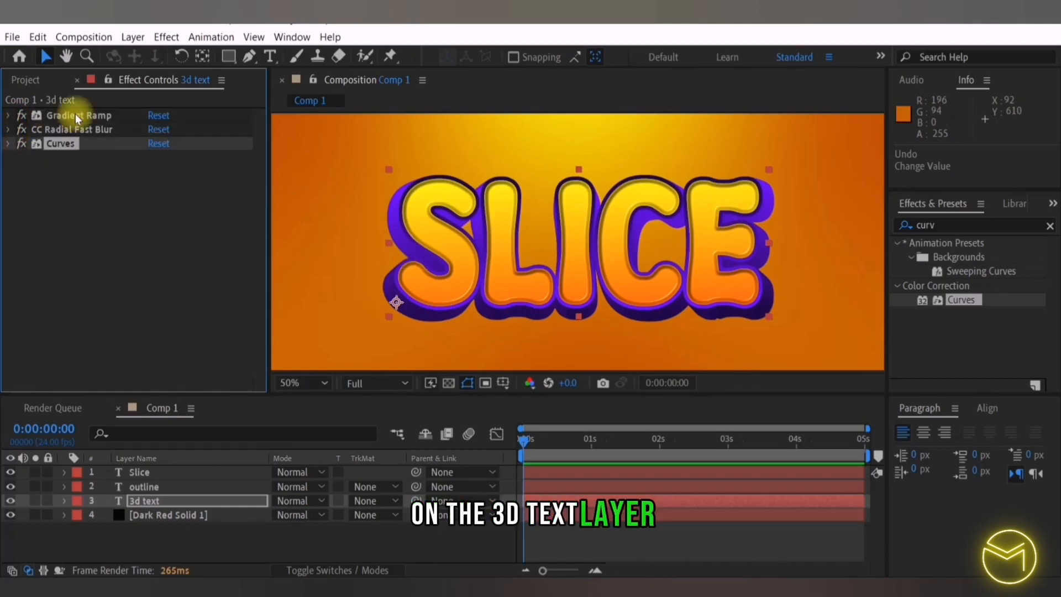
click(74, 181)
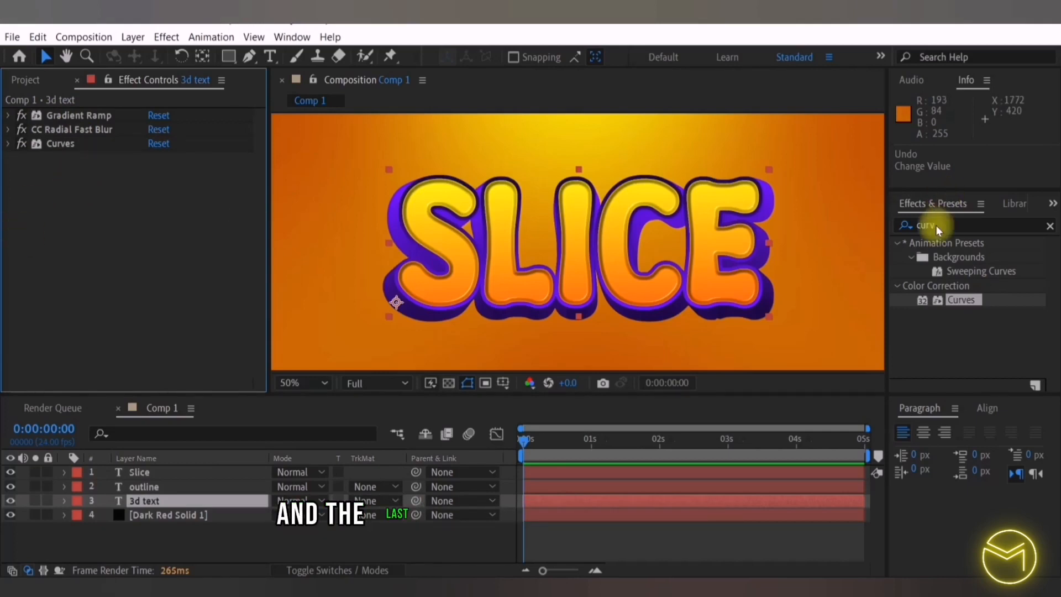
click(902, 223)
text(dro)
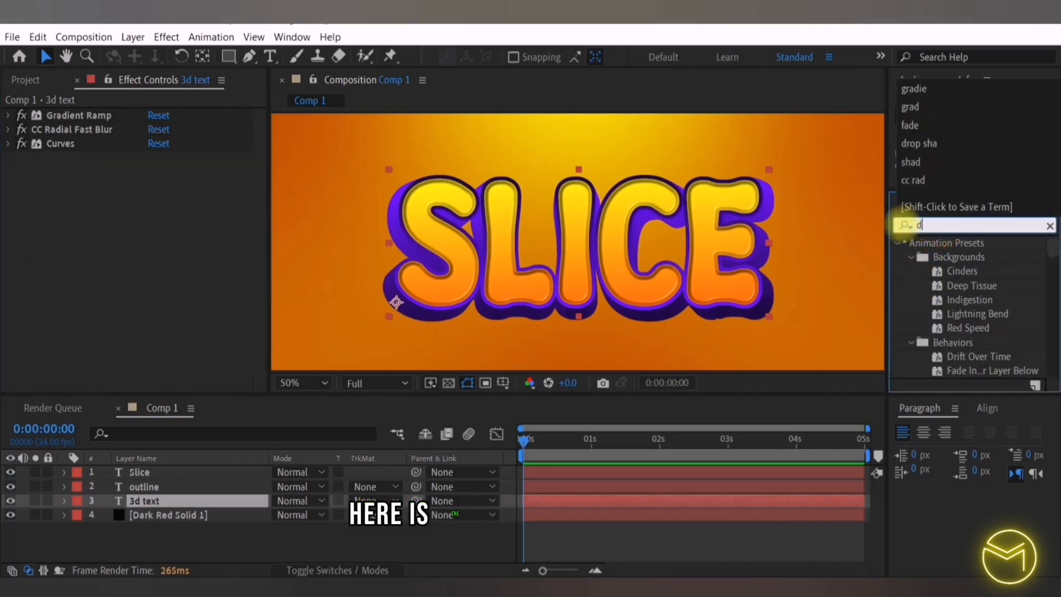
Set the 3d text layer's Drop Shadow to Distance 41 and Softness 69
click(160, 249)
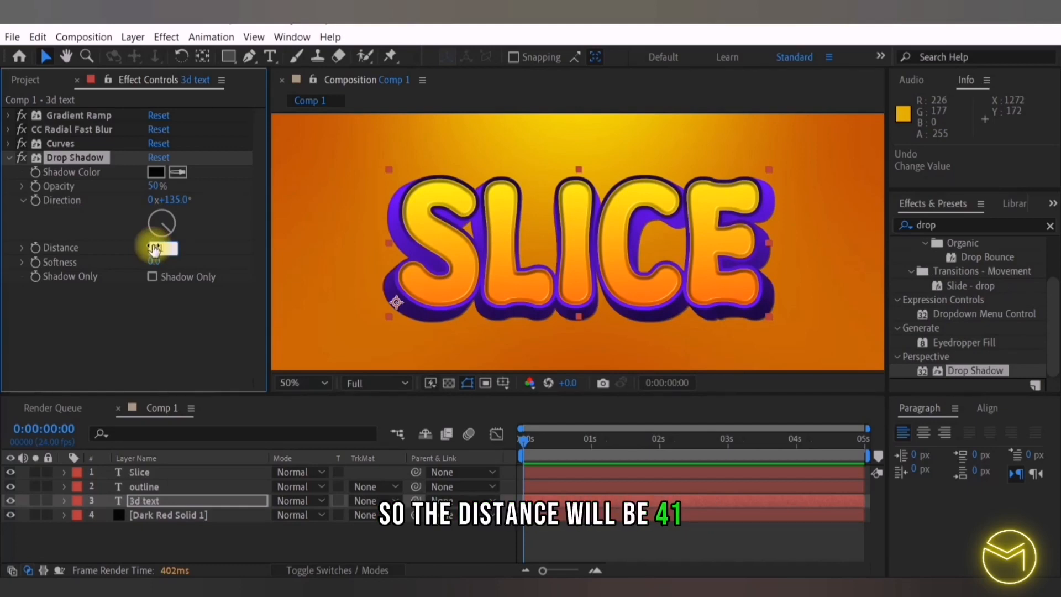
text(41)
key(Return)
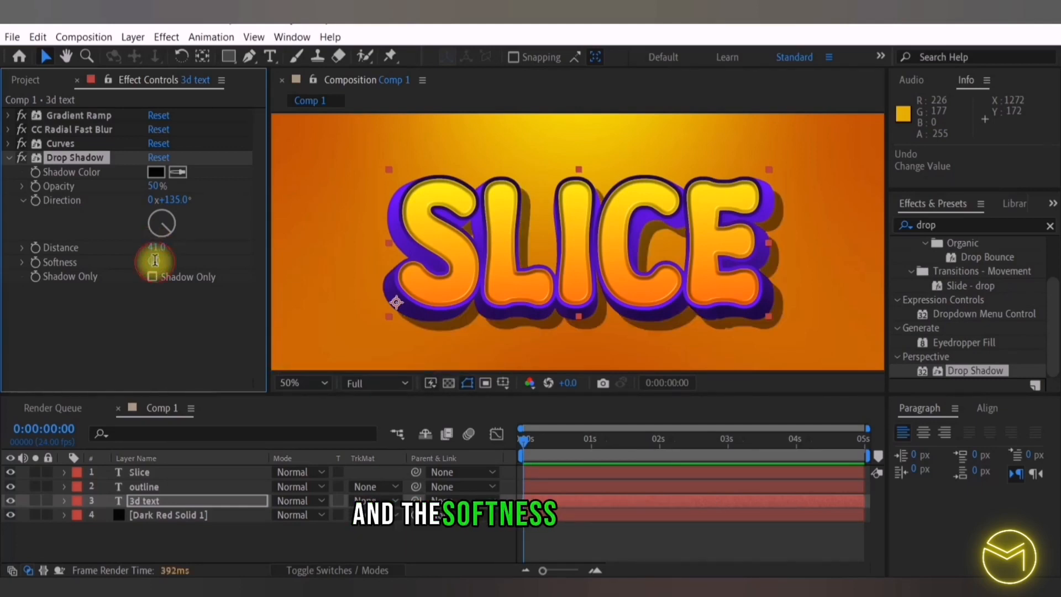
click(160, 263)
text(6)
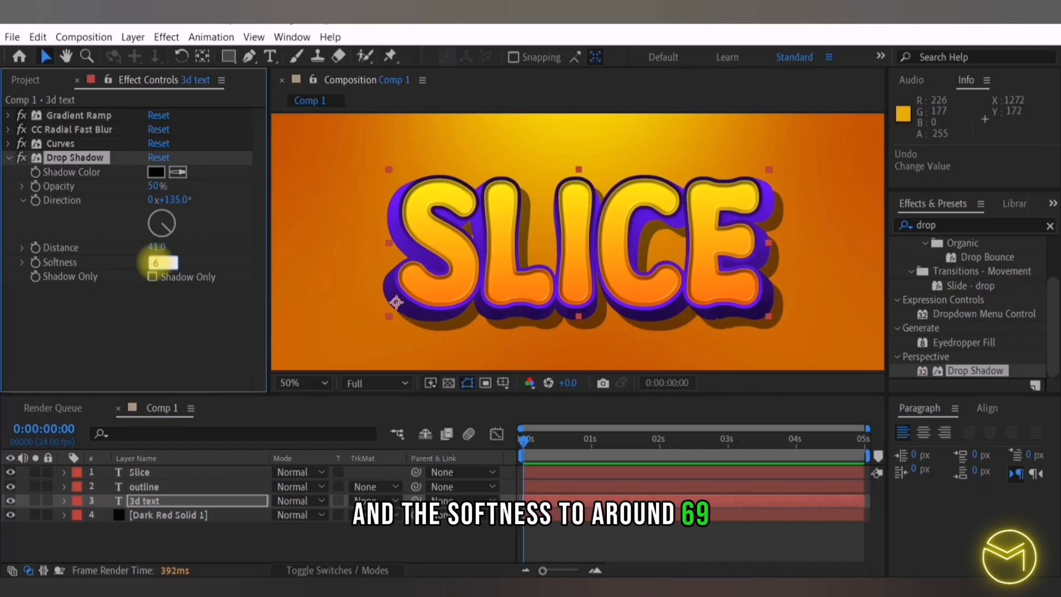
text(9)
key(Return)
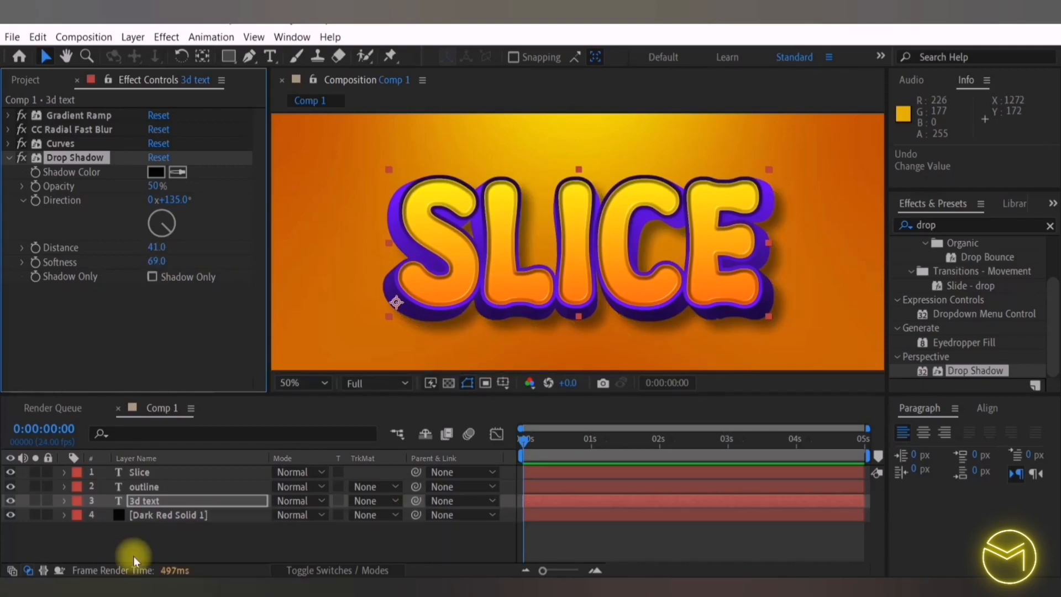
Pre-compose the Slice, outline and 3d text layers into a composition named TEXT
click(153, 476)
shift+click(158, 498)
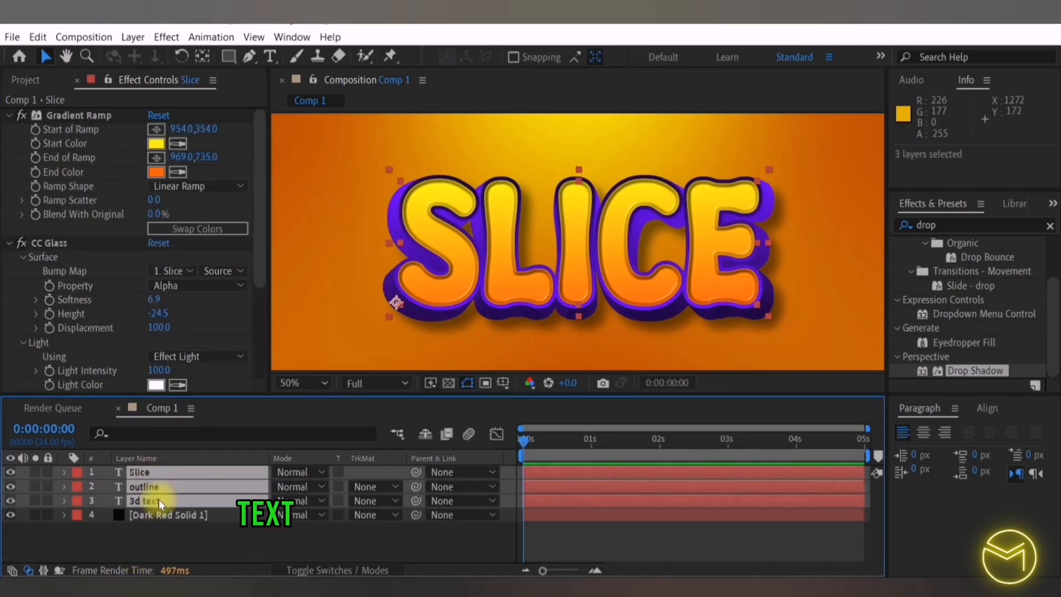
right_click(158, 499)
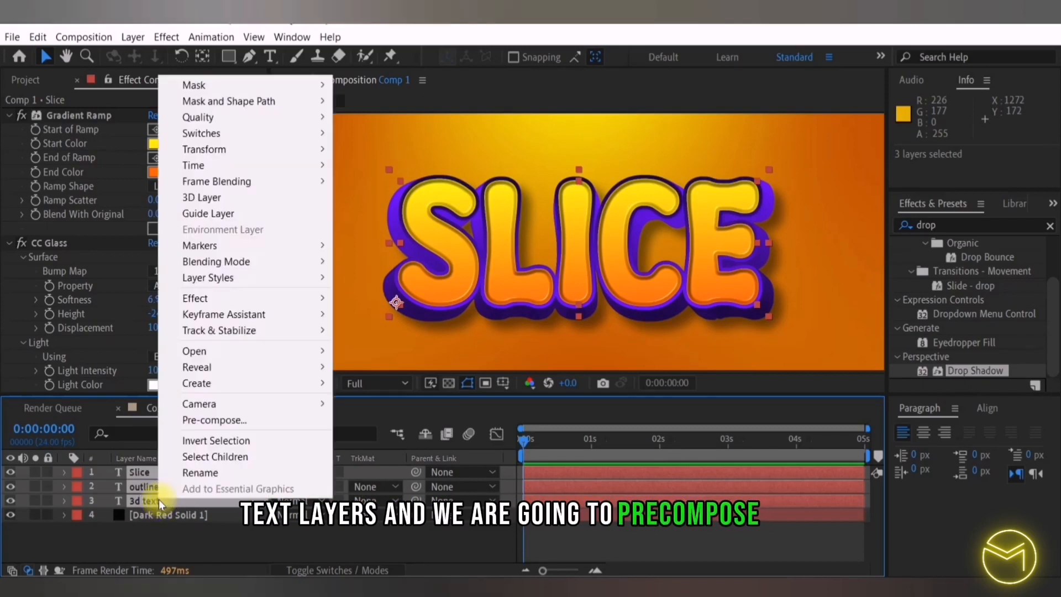
click(279, 420)
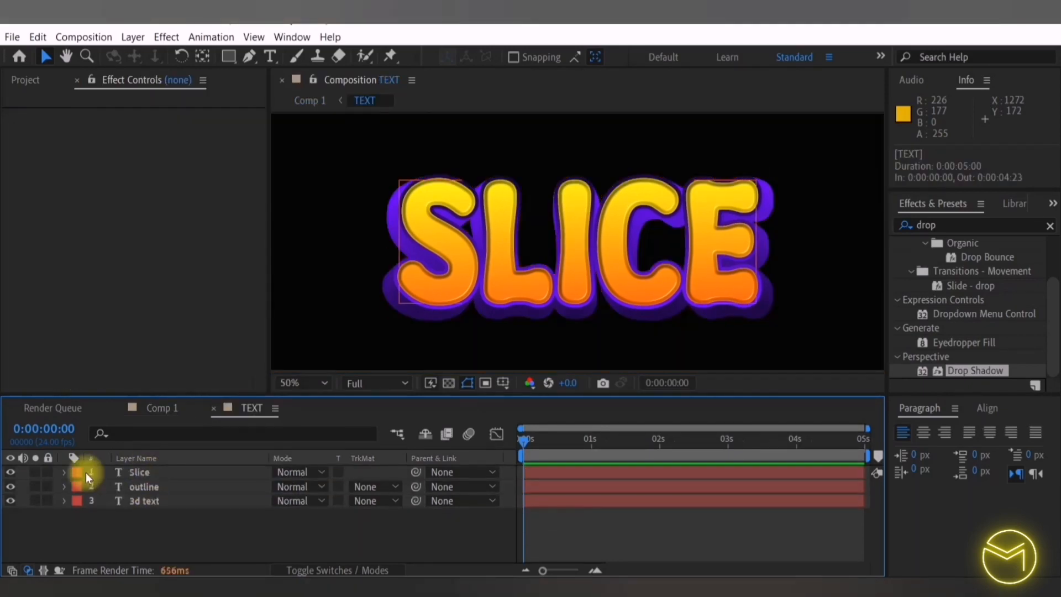
In the TEXT composition, link the outline layer's Source Text to the Source Text of the Slice layer
click(132, 473)
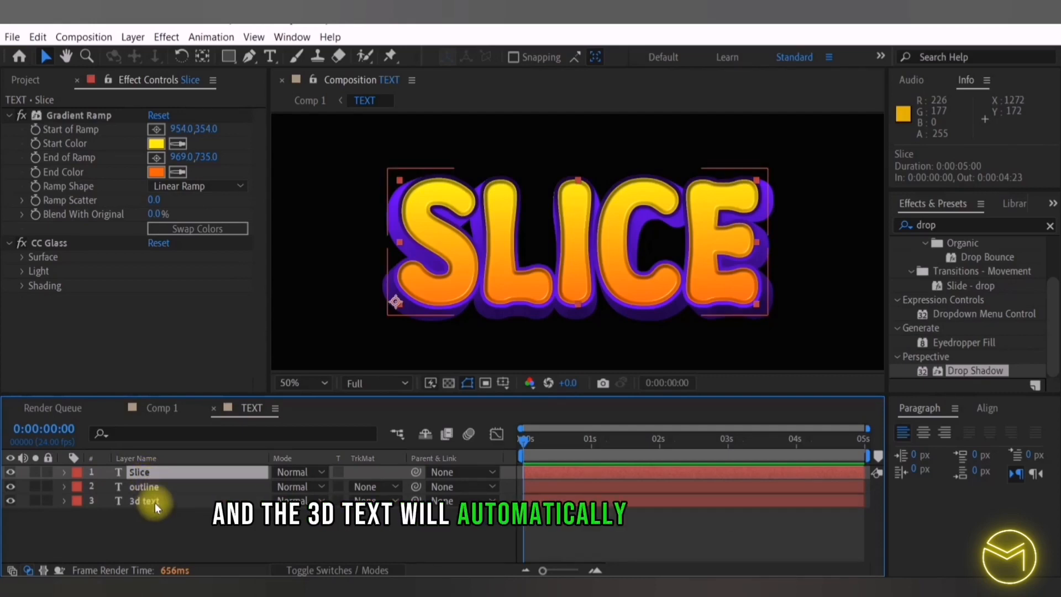
click(64, 472)
click(79, 487)
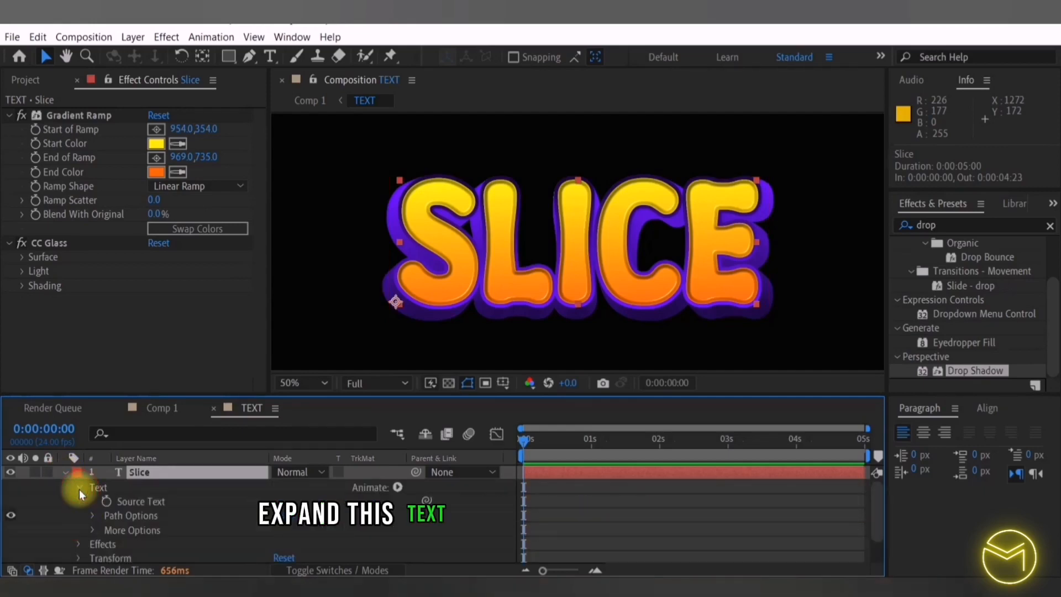
scroll(140, 486, down, 2)
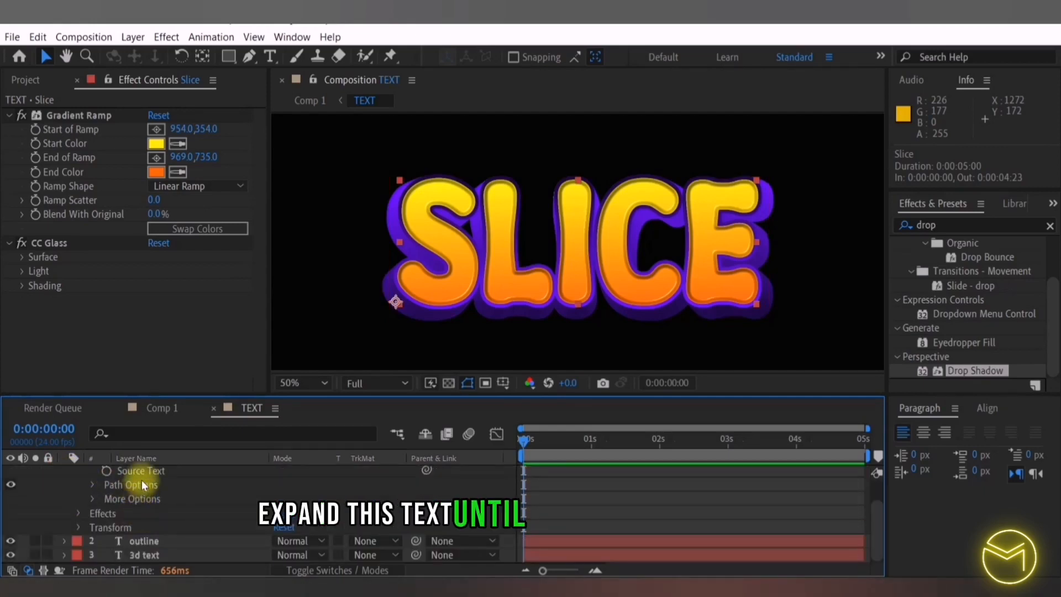
click(64, 540)
scroll(70, 536, down, 2)
click(78, 530)
scroll(78, 531, down, 1)
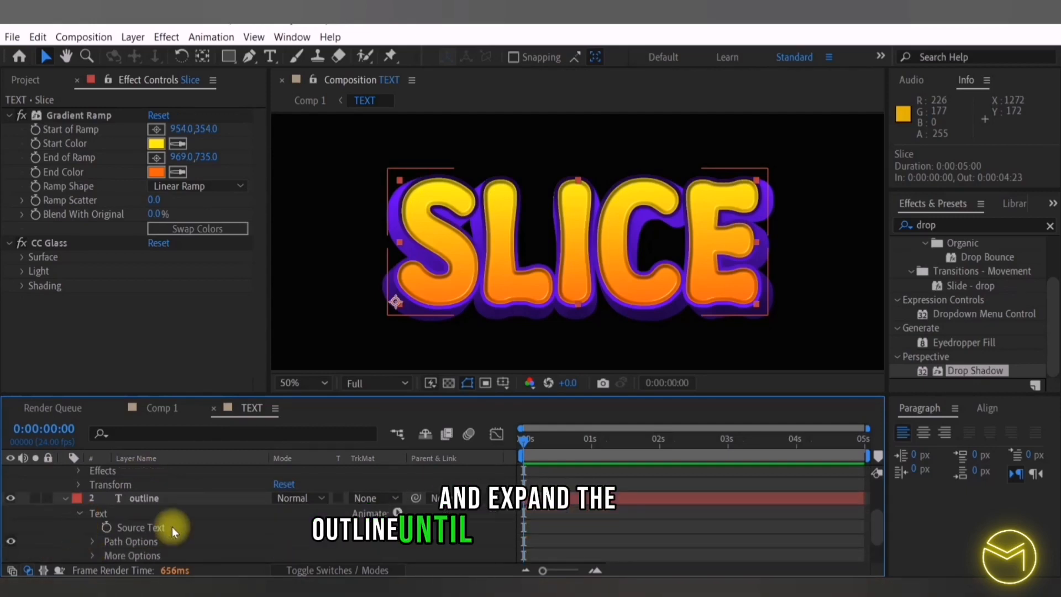
drag(426, 527, 155, 501)
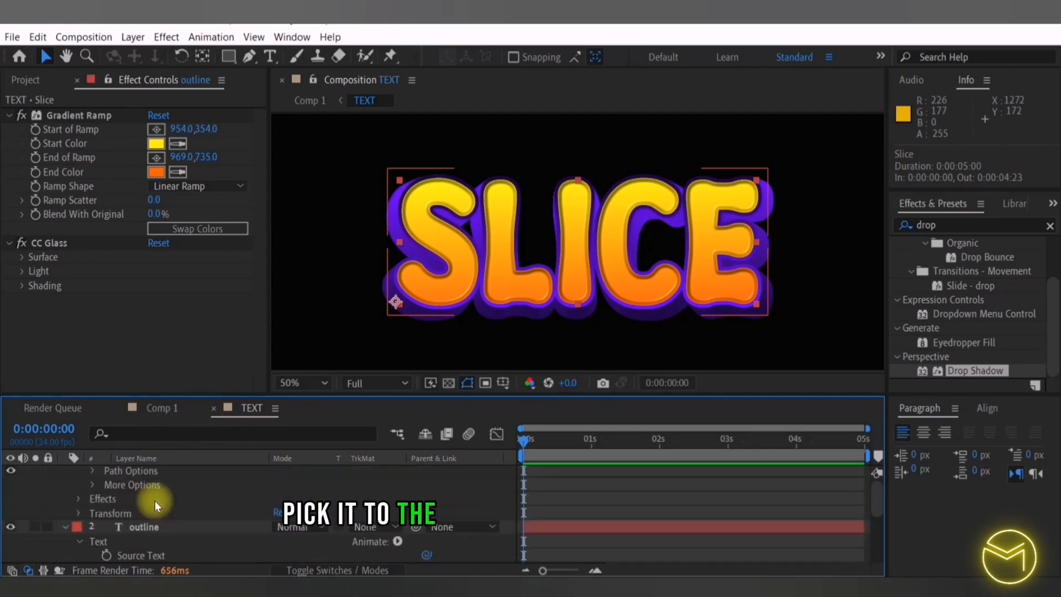
Link the 3d text layer's Source Text to the Slice layer's Source Text and collapse the layer properties
click(65, 526)
click(64, 557)
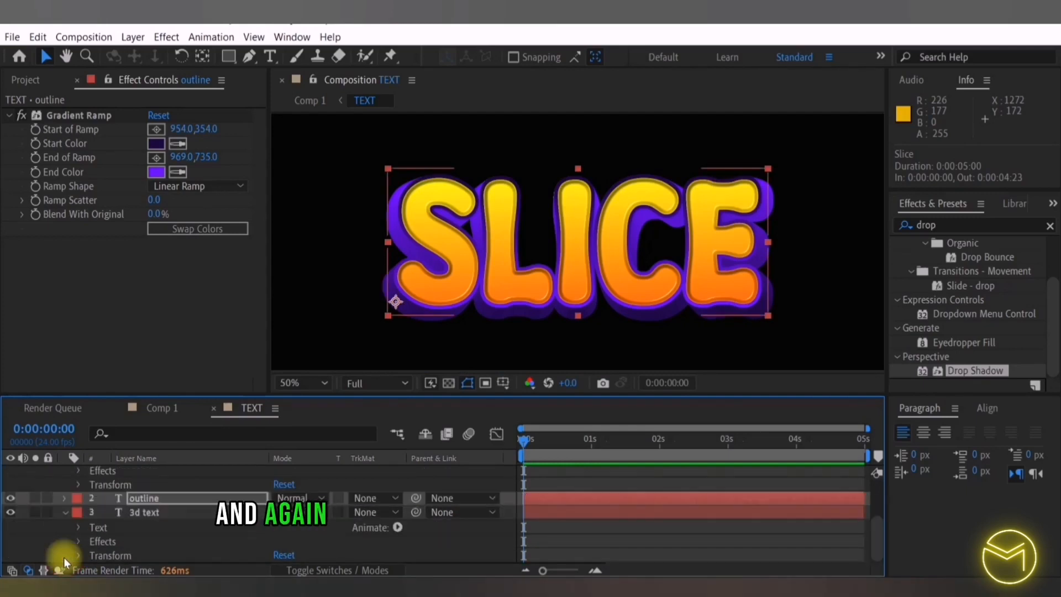
click(78, 527)
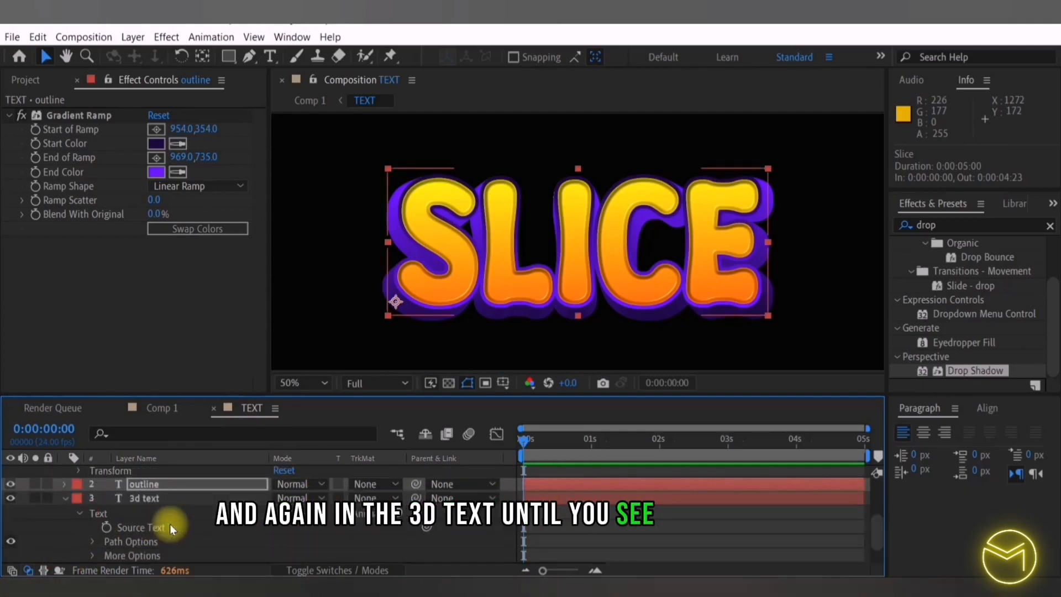
drag(428, 528, 154, 505)
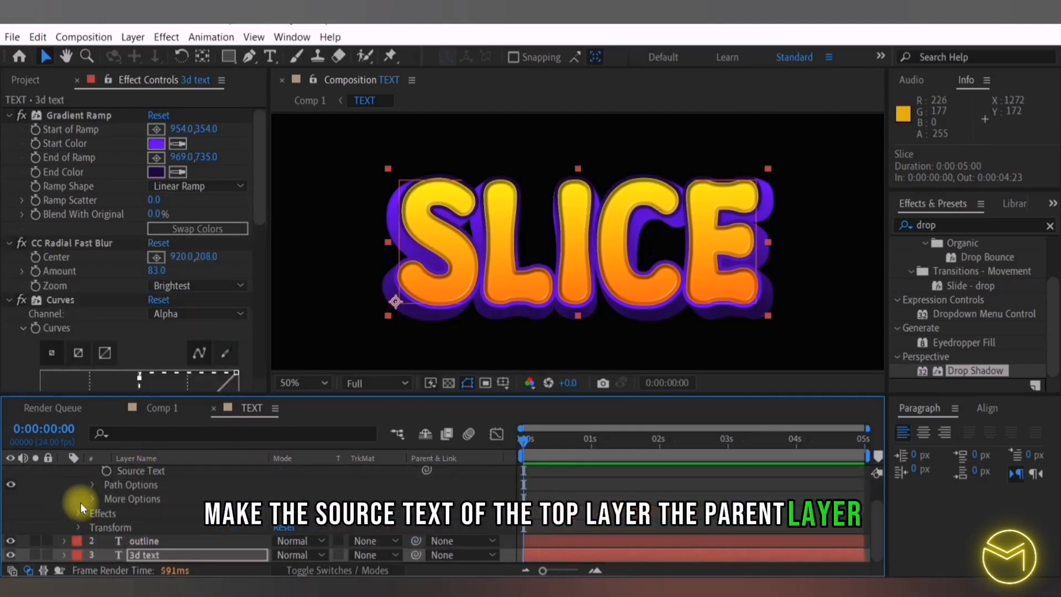
scroll(80, 503, up, 2)
click(65, 472)
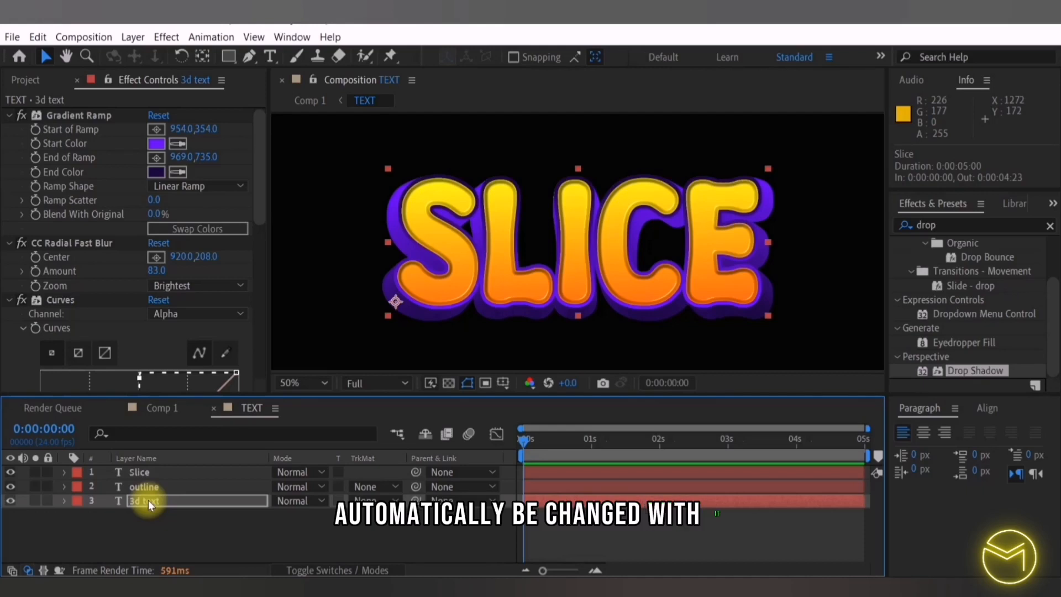
Return to Comp 1, duplicate the TEXT layer, and rename the upper copy TOP and the lower one BOTTOM
click(168, 408)
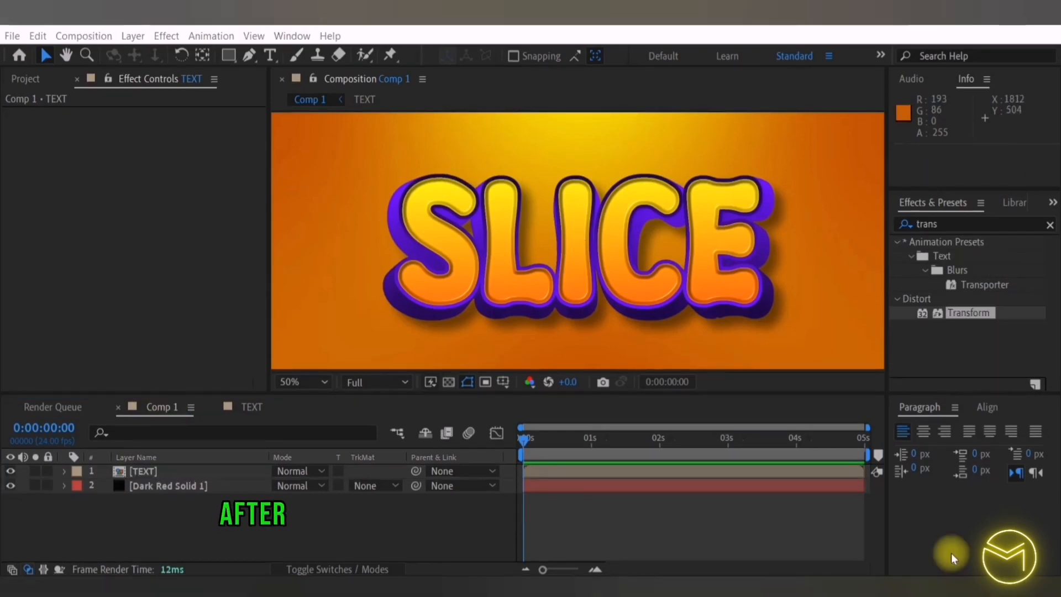
right_click(138, 473)
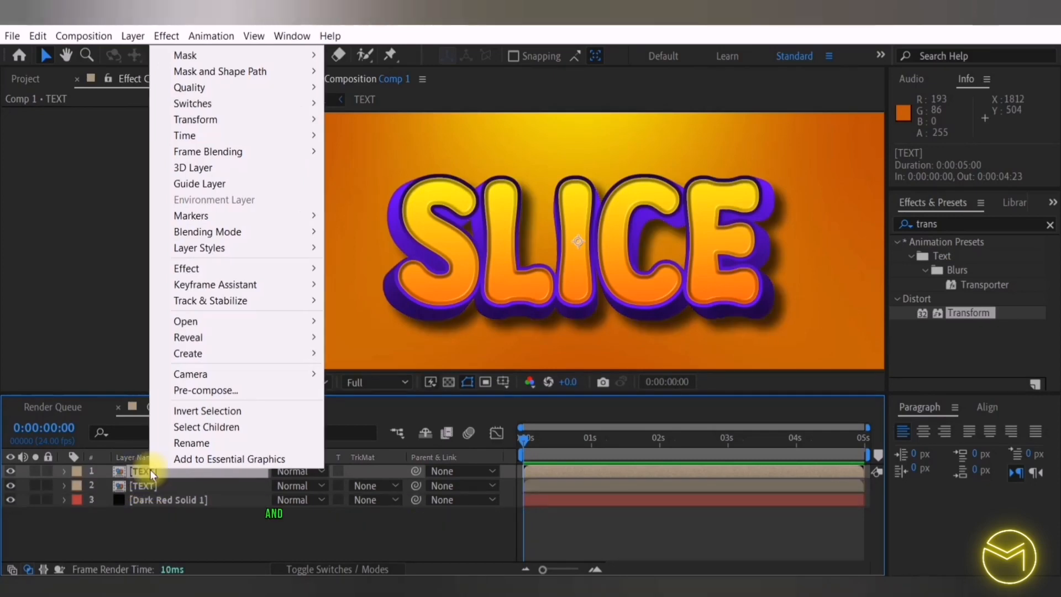
click(258, 441)
text(TOP)
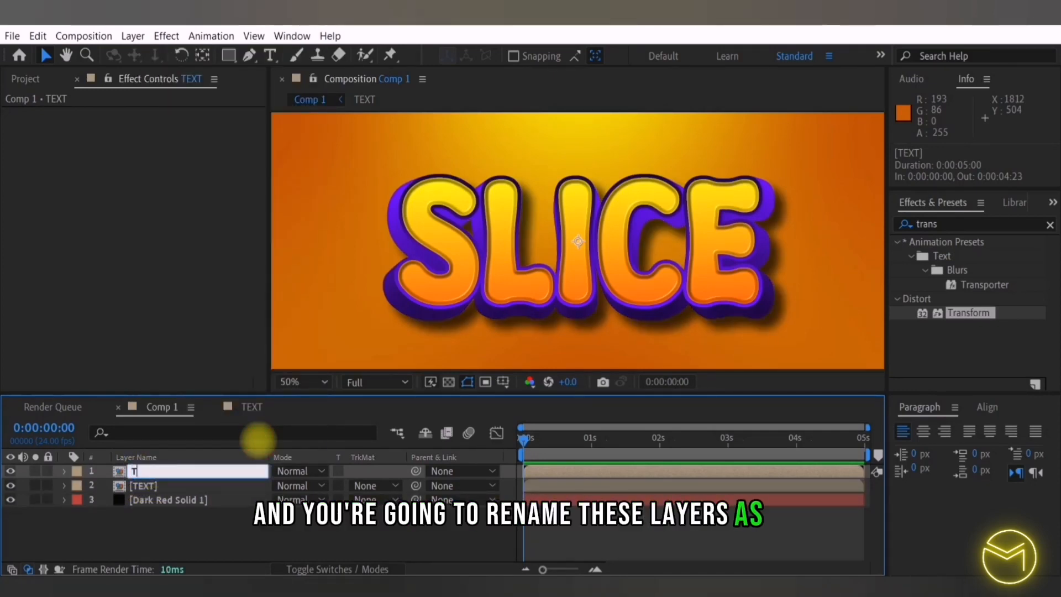
right_click(159, 485)
click(230, 459)
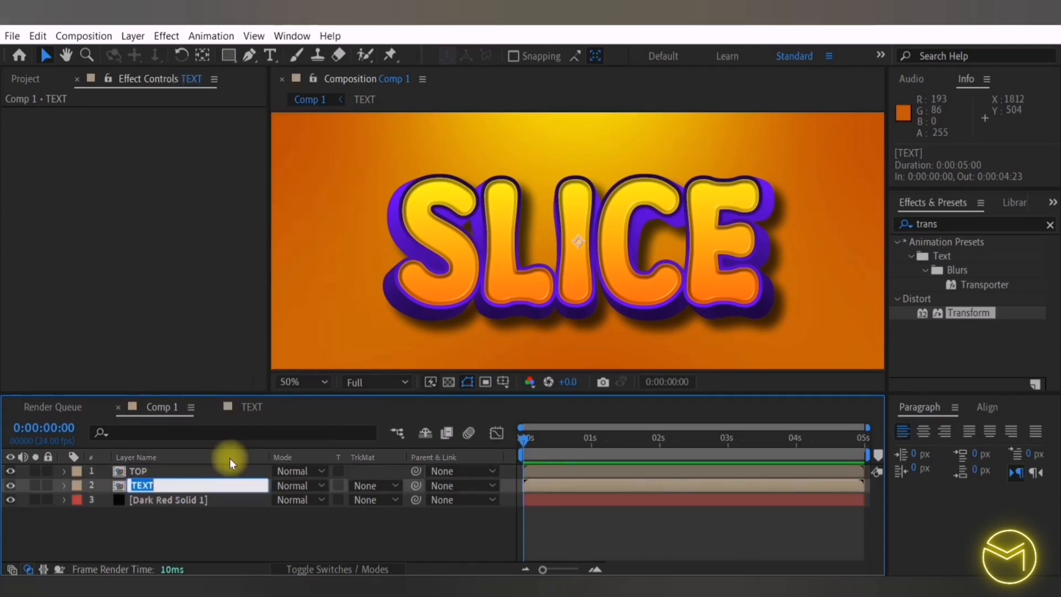
text(BOTTOM)
key(Return)
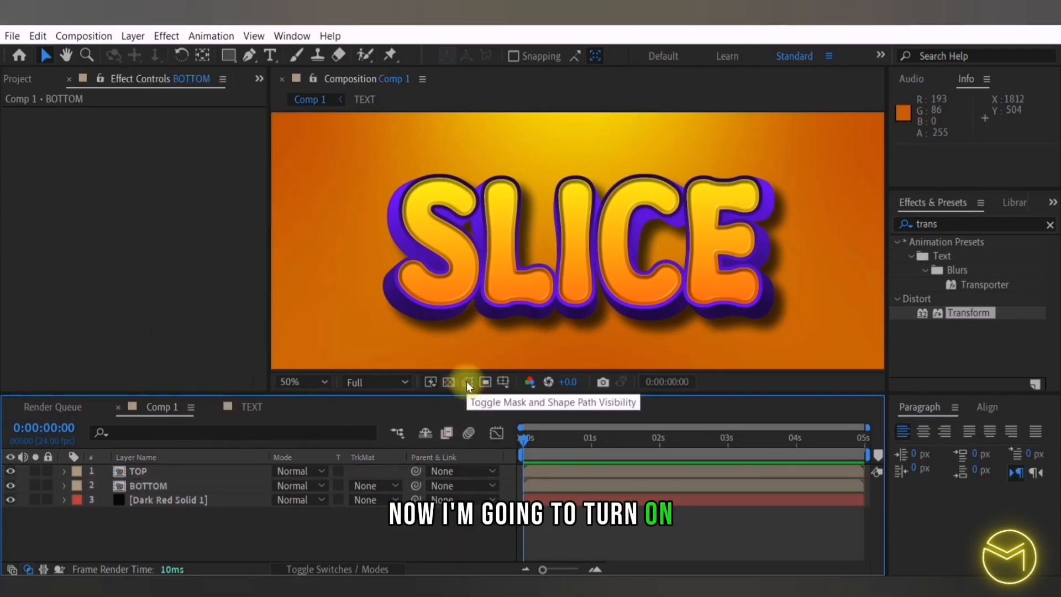
Show the proportional grid, mask the TOP layer's upper half with a rectangle down to the centre line, and check it with BOTTOM briefly hidden
click(502, 382)
click(537, 416)
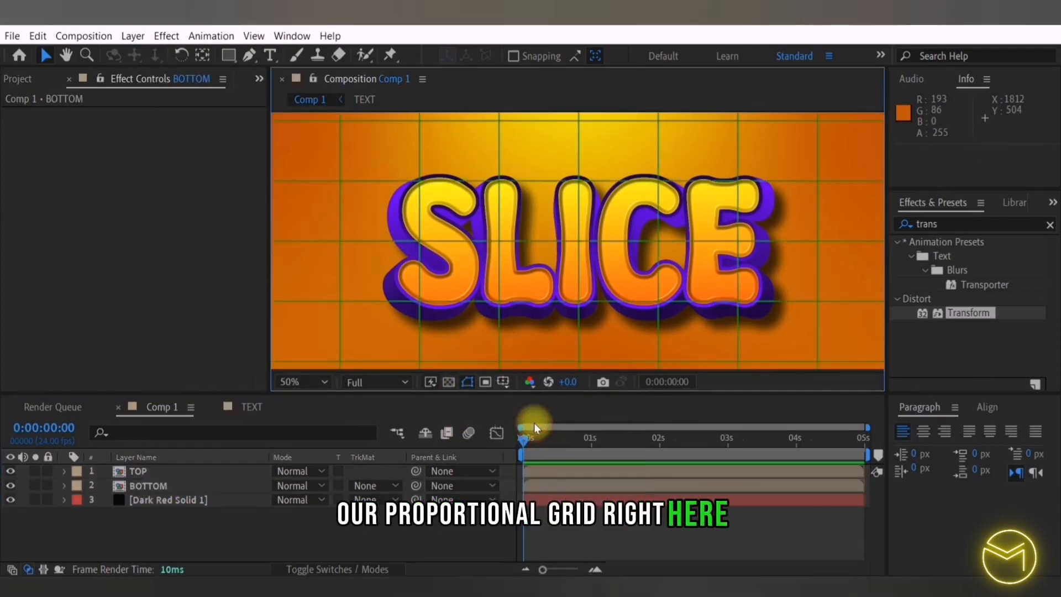
click(144, 470)
click(228, 56)
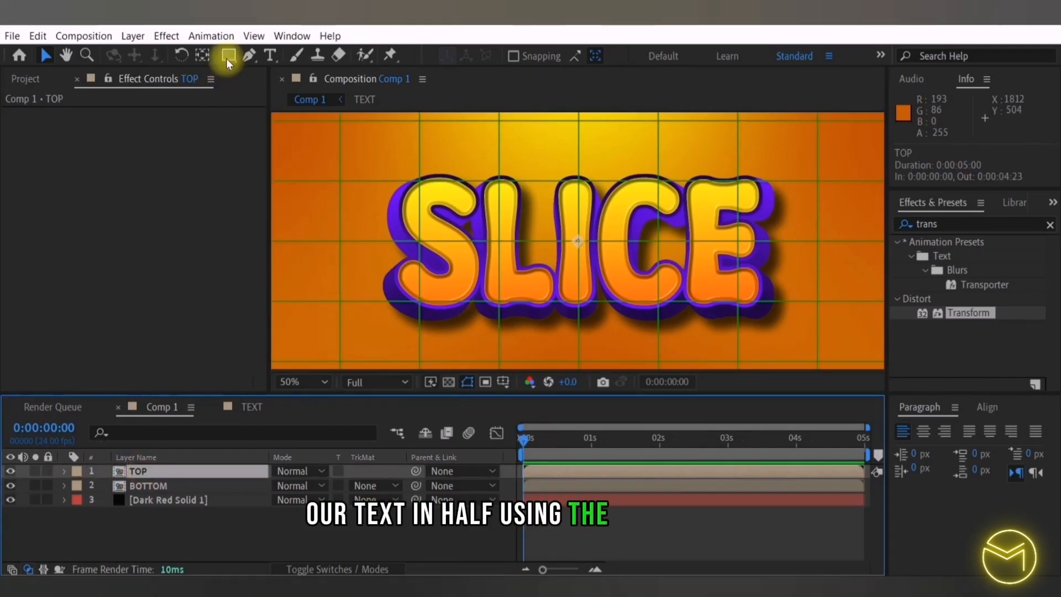
key(comma)
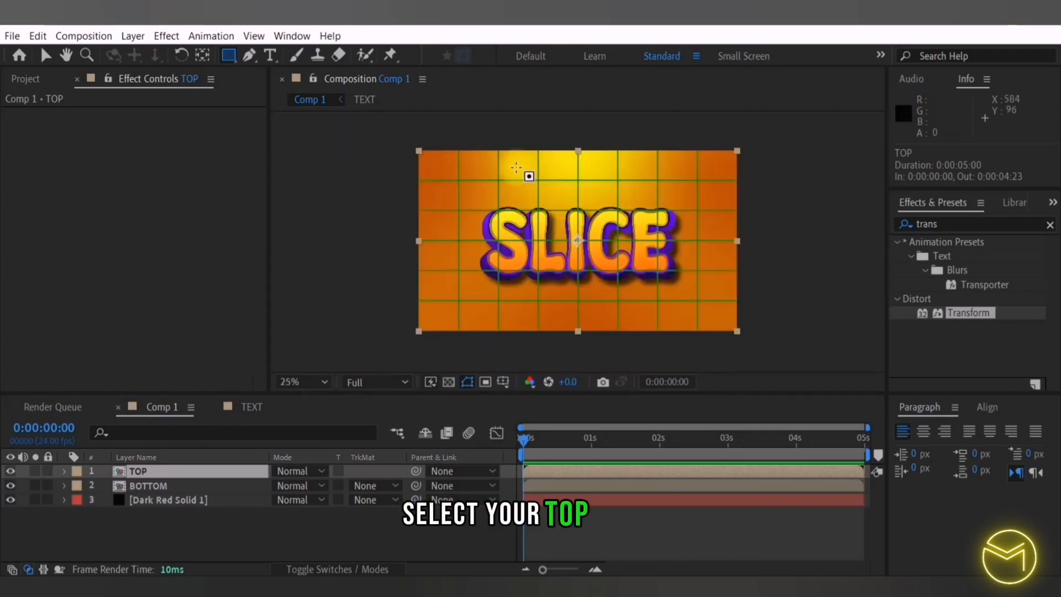
drag(400, 139, 749, 241)
key(period)
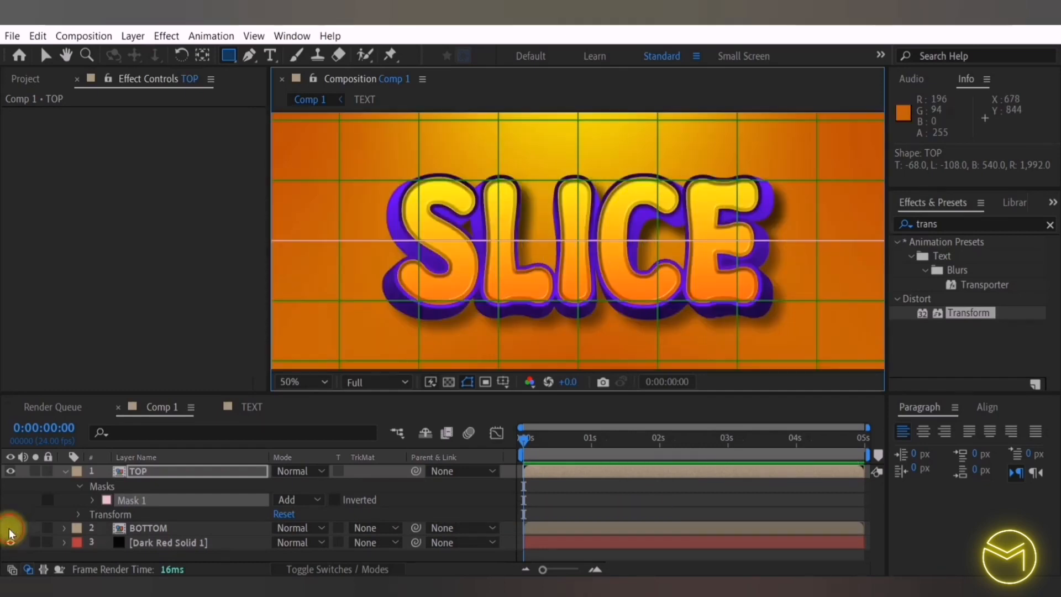
click(10, 529)
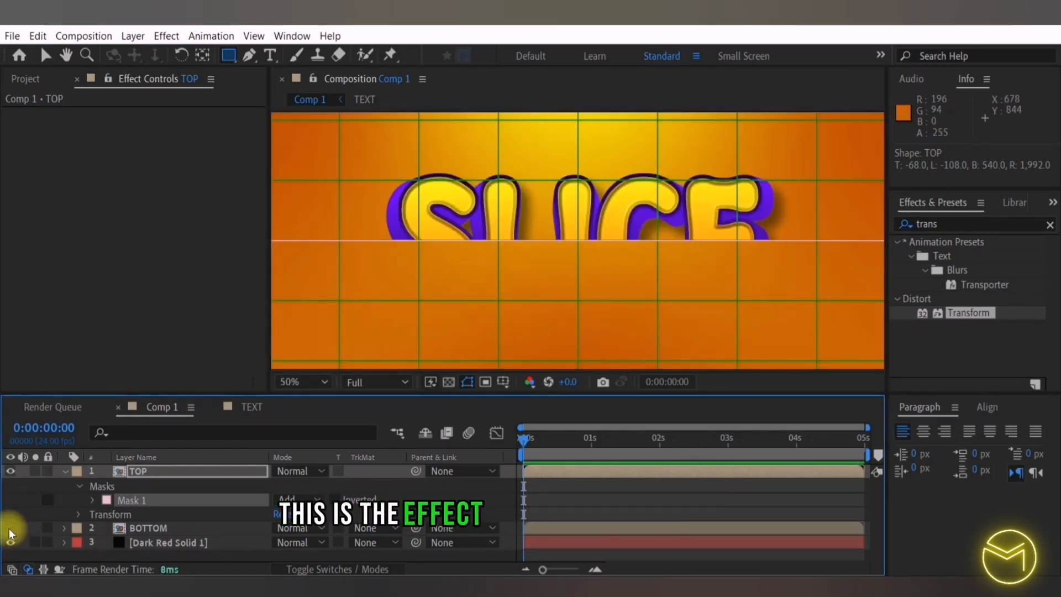
click(10, 529)
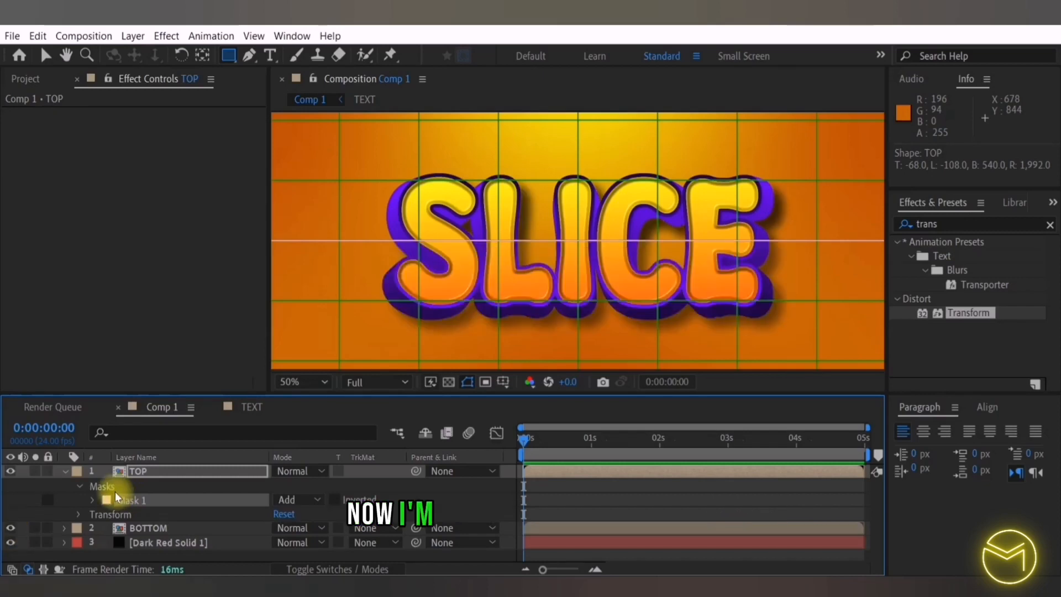
Copy the TOP layer's mask onto the BOTTOM layer, invert it there, and hide TOP to check the lower half
click(146, 500)
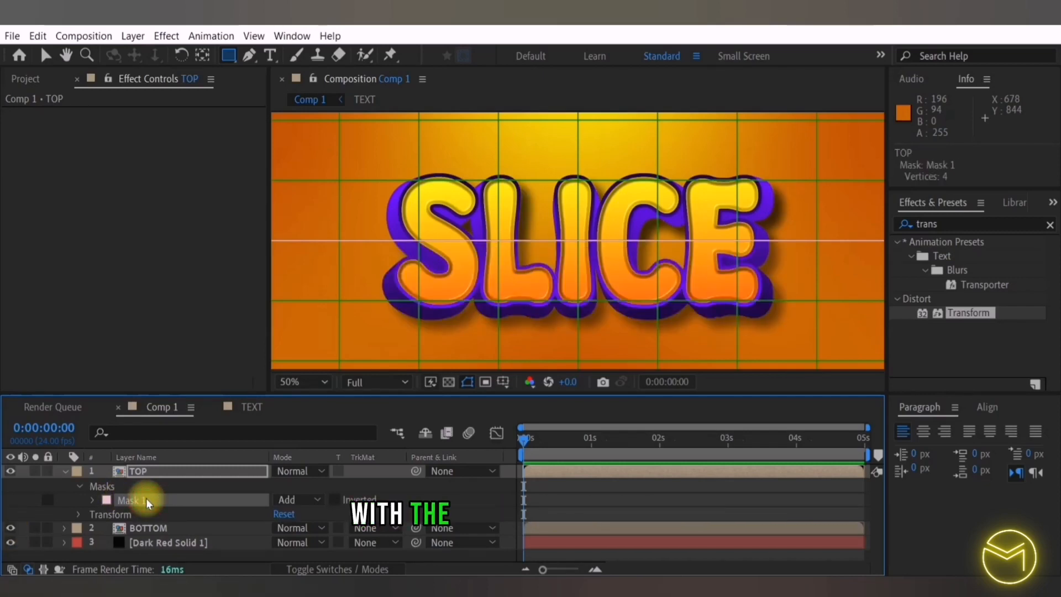
click(148, 527)
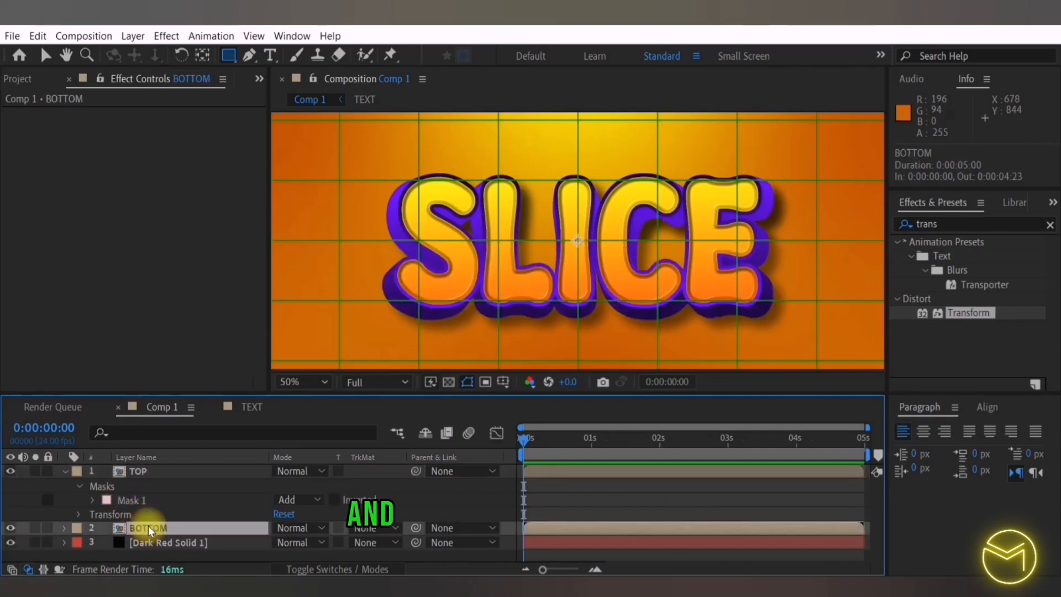
key(ctrl+v)
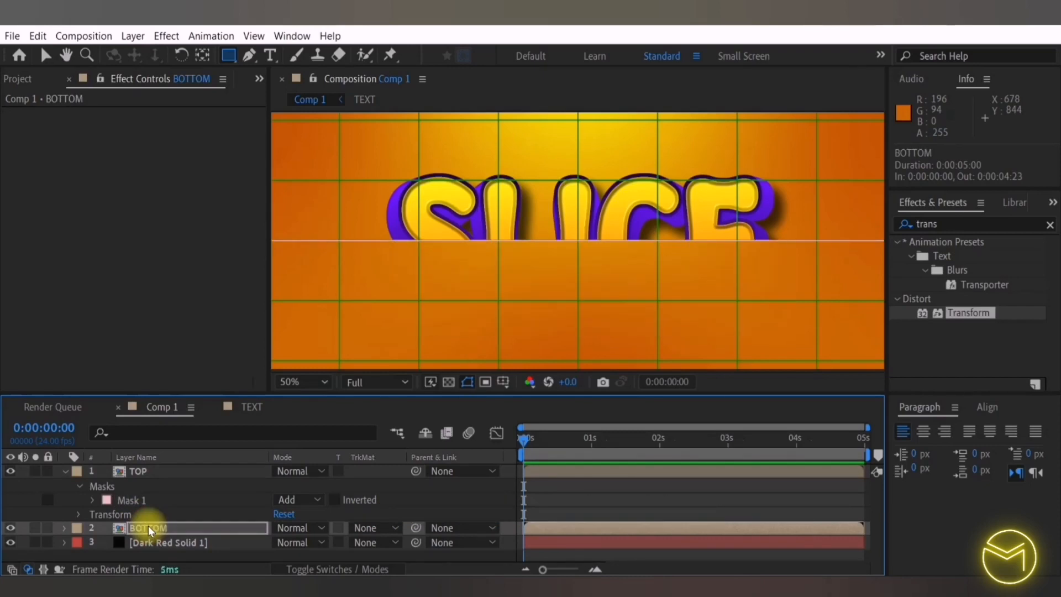
click(63, 527)
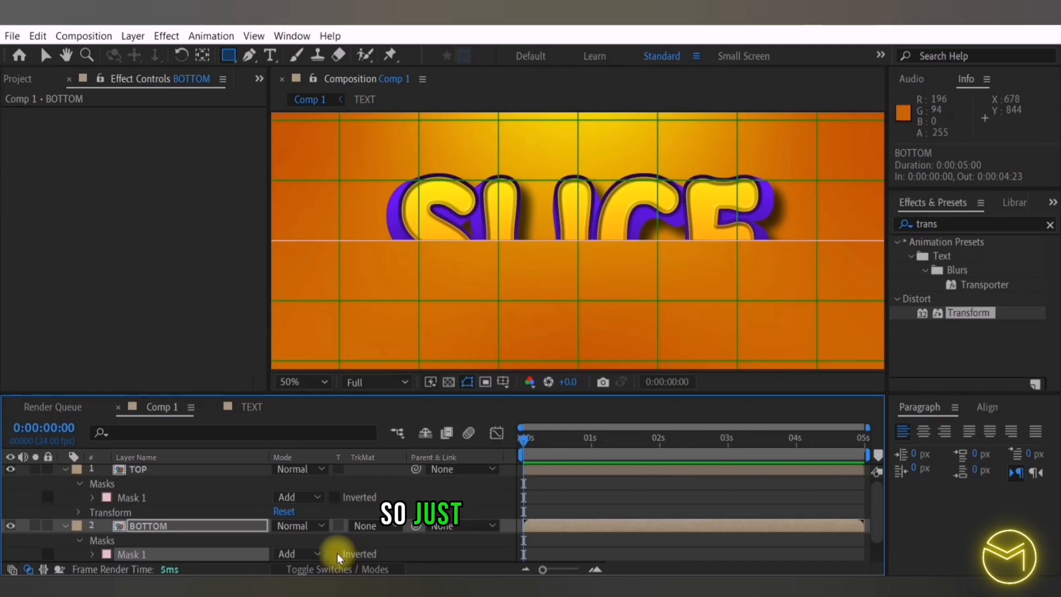
click(334, 554)
click(9, 469)
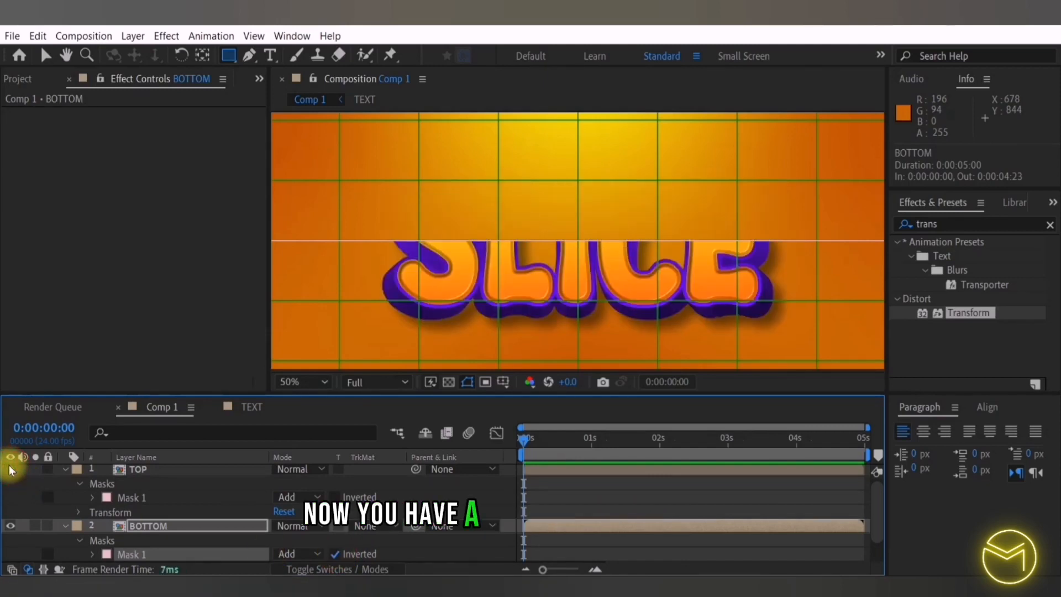
Show the TOP layer again, collapse its properties, and apply the Transform effect to it with Skew set to -5
click(10, 468)
click(64, 469)
click(148, 470)
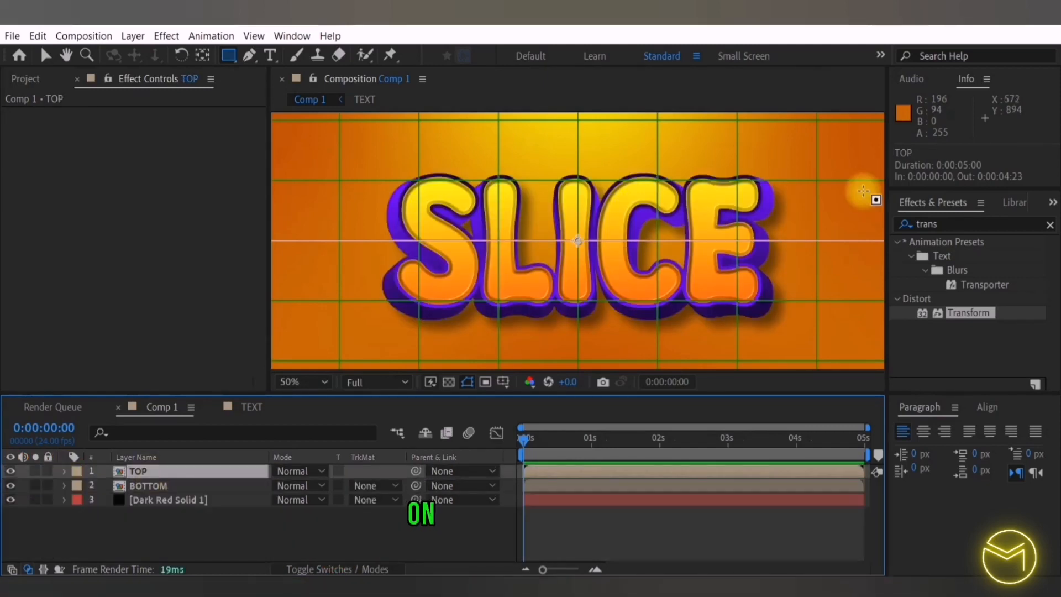
double_click(960, 315)
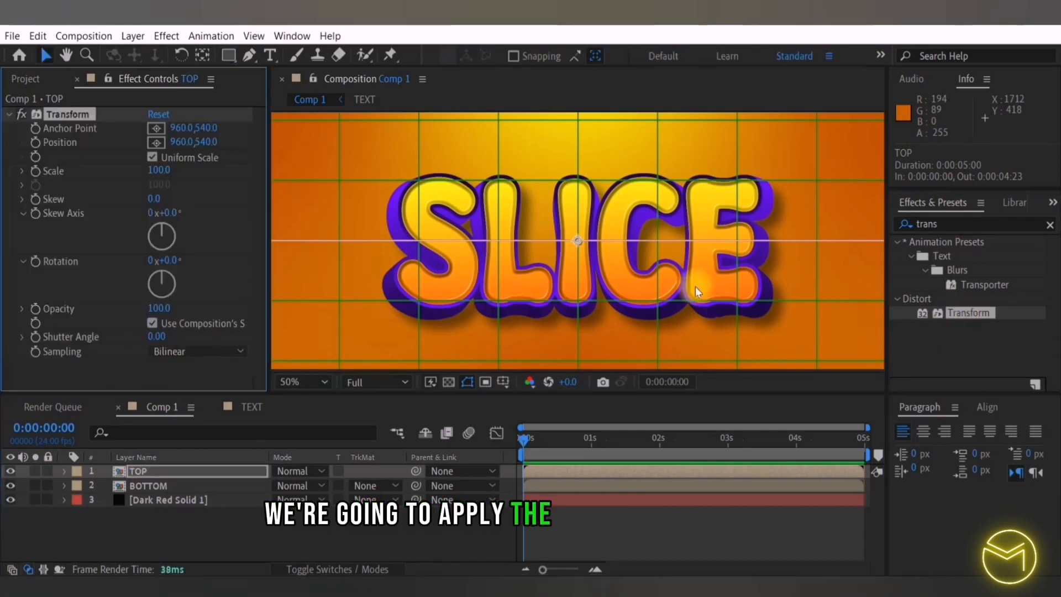
key(v)
click(156, 200)
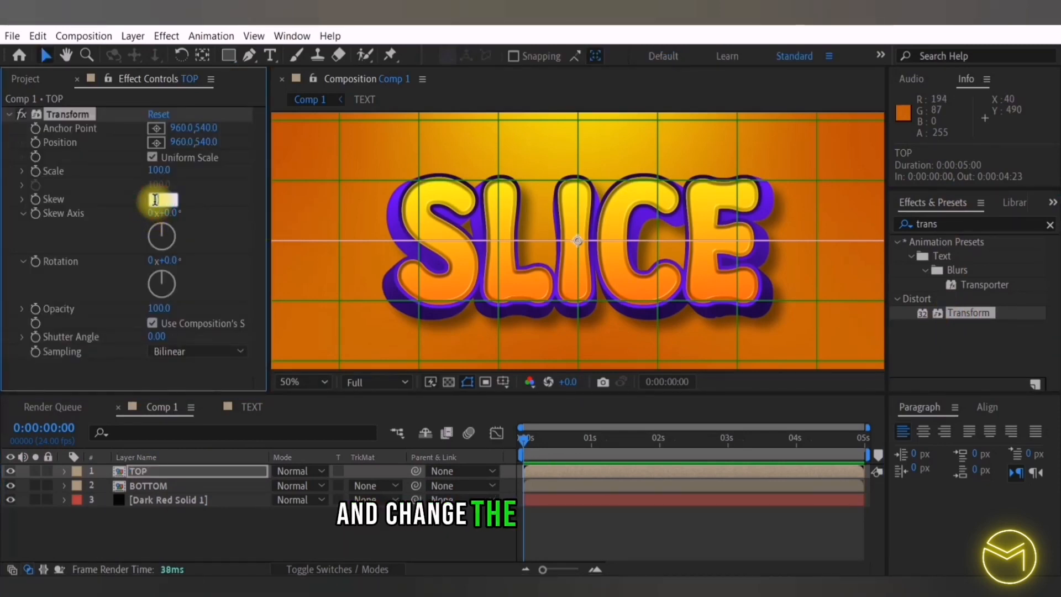
text(-5)
key(Return)
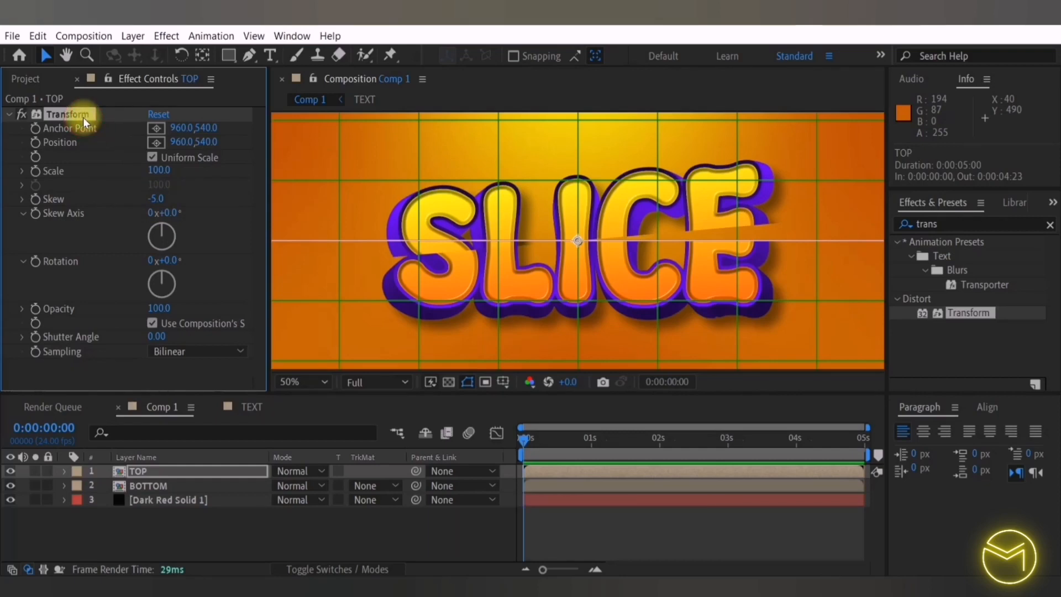
Copy the TOP layer's Transform effect onto the BOTTOM layer
click(164, 488)
key(ctrl+v)
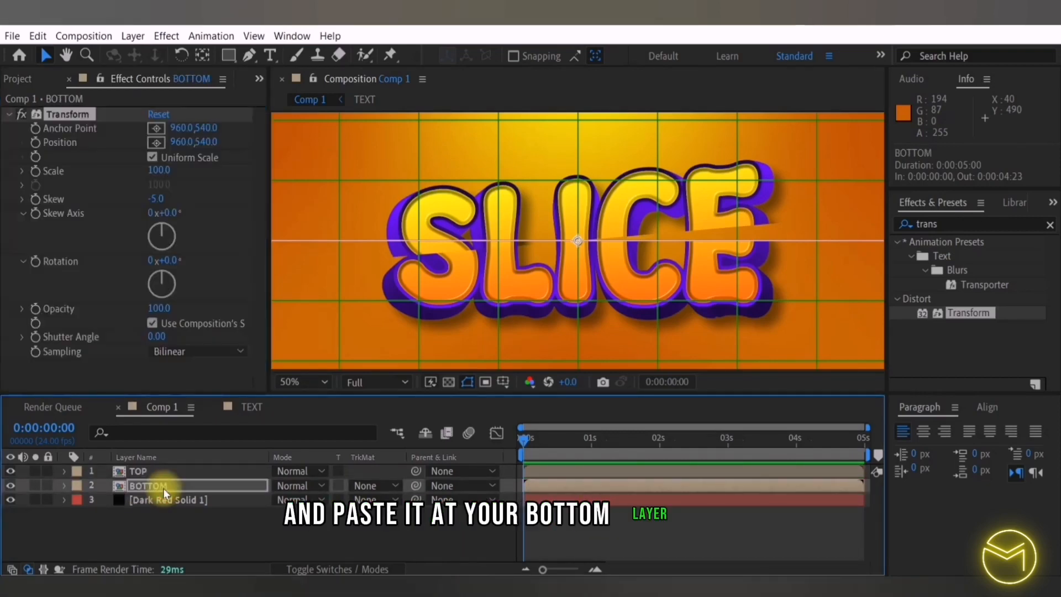
click(161, 515)
Apply a Drop Shadow effect to the TOP layer only, with 40% opacity and a direction of 155°
click(145, 470)
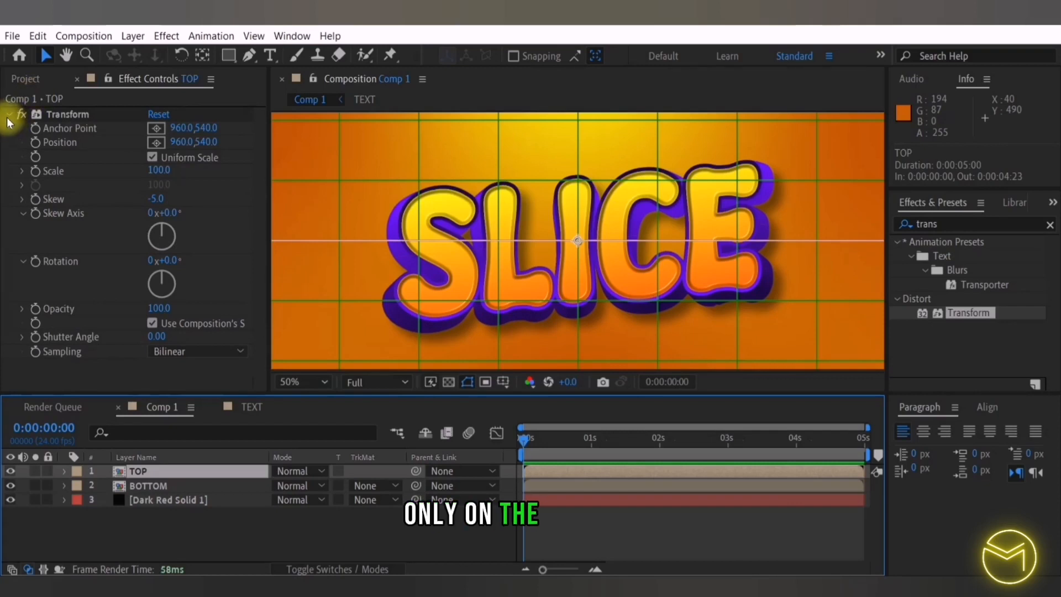
click(8, 115)
double_click(962, 225)
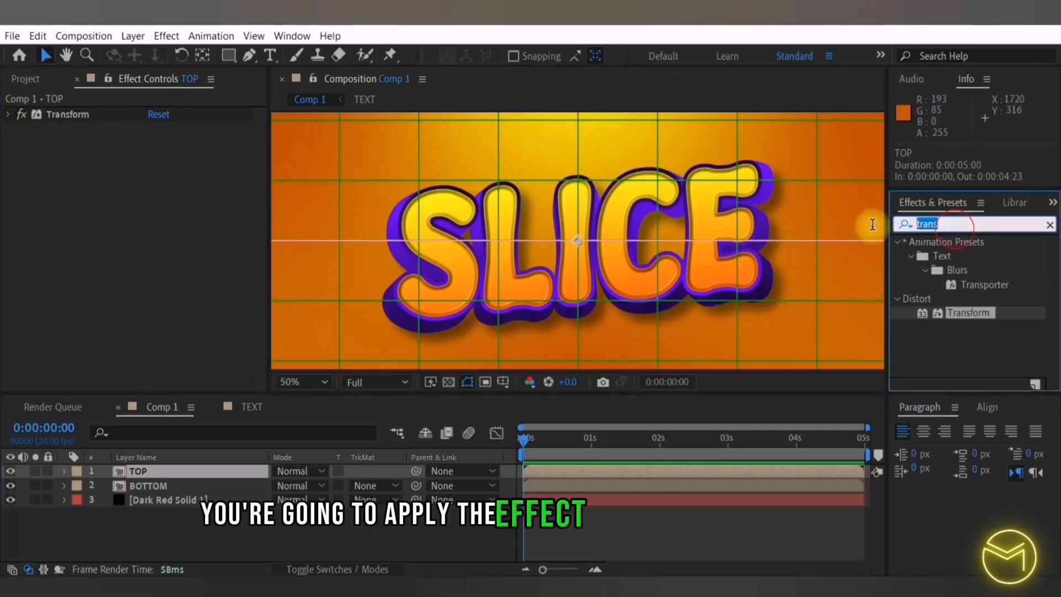
text(drop sh)
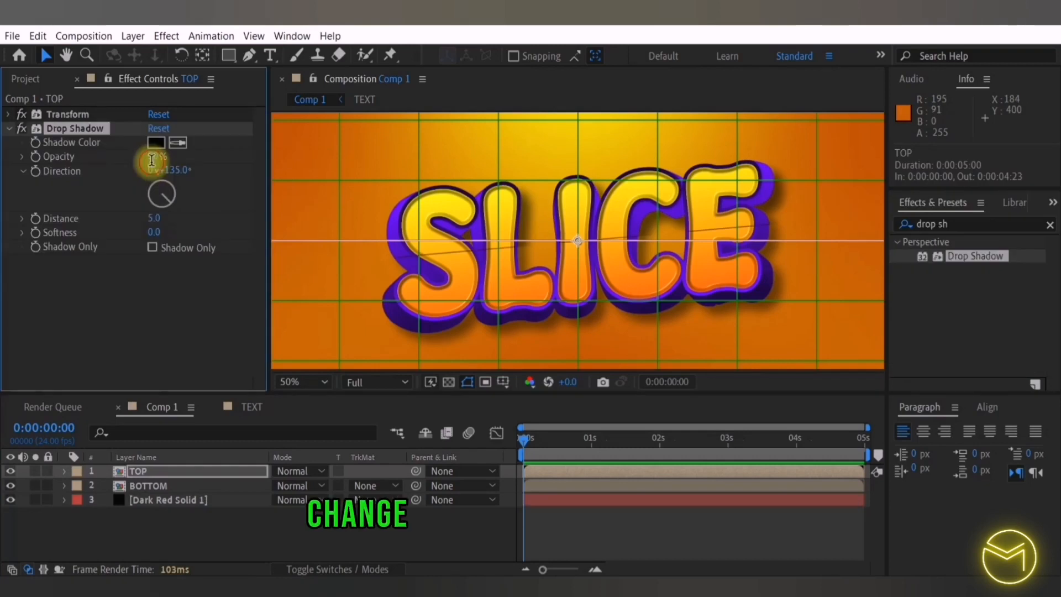
click(154, 156)
text(40)
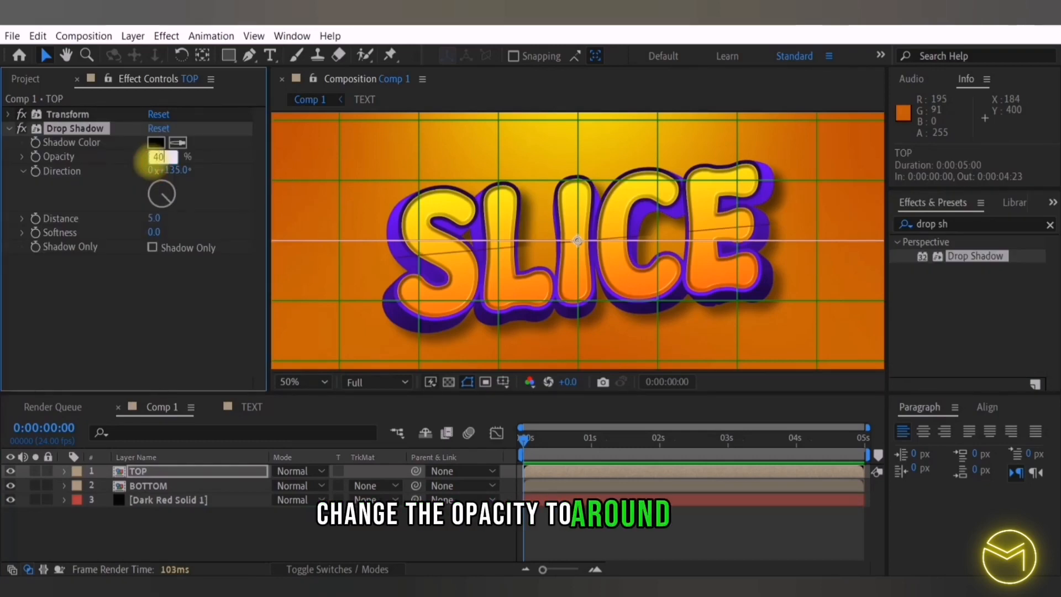
key(Tab)
text(155)
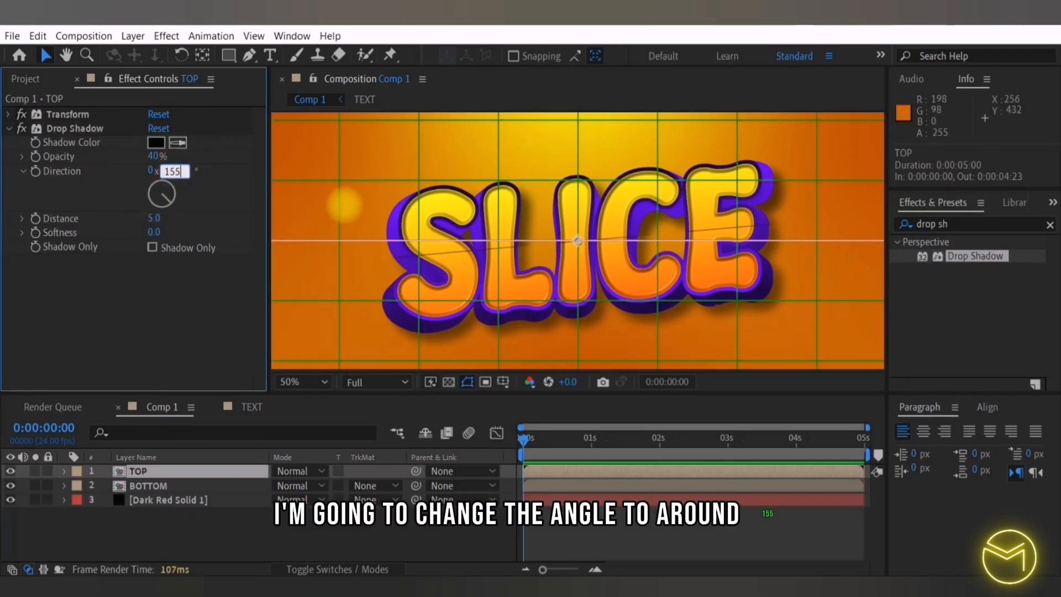
key(Return)
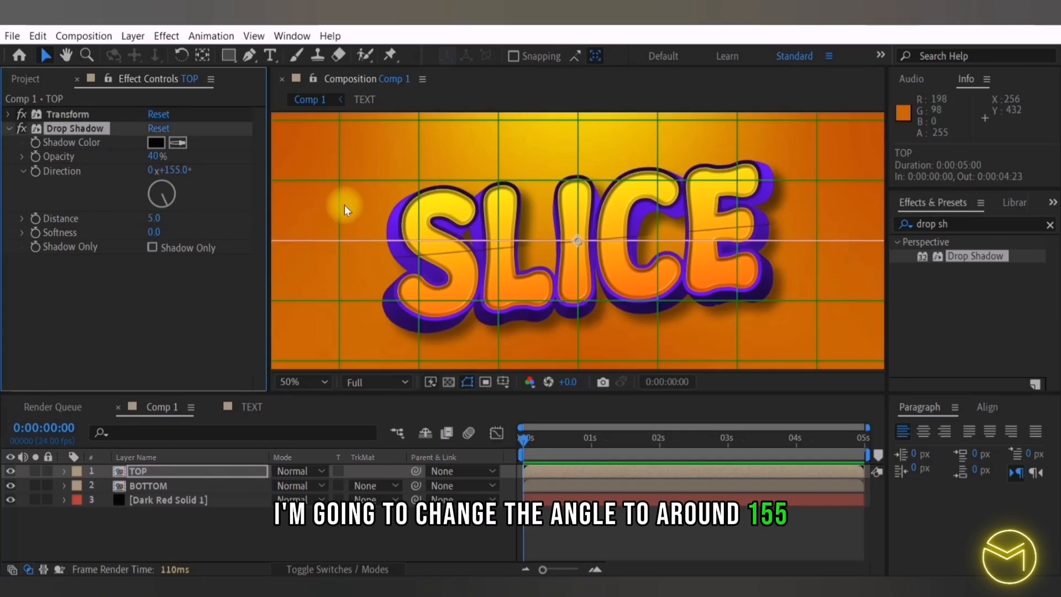
Set the TOP layer's Drop Shadow distance to 43 and softness to 74
click(154, 218)
text(43)
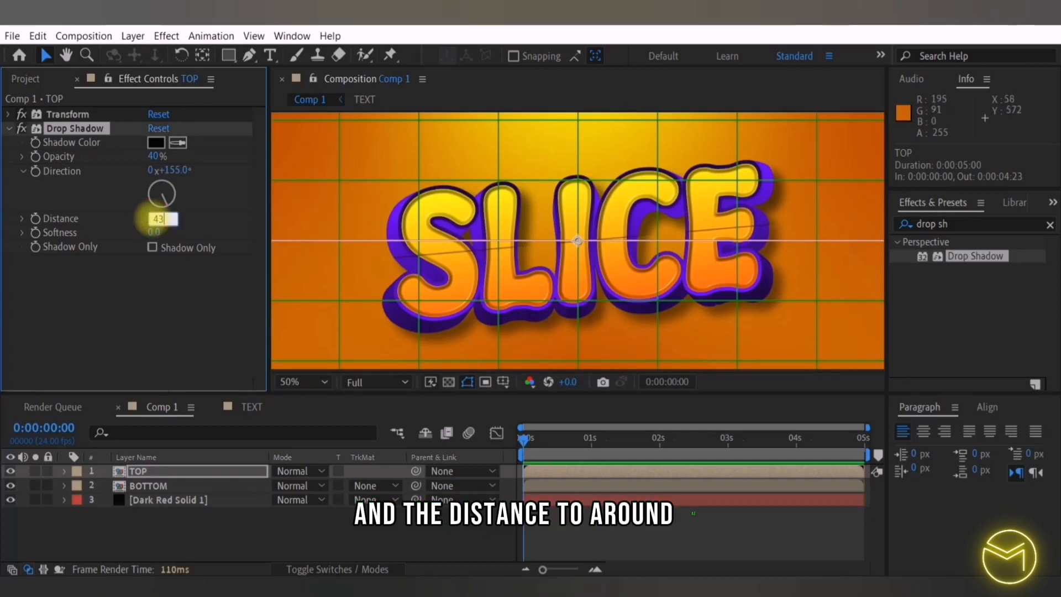
click(153, 235)
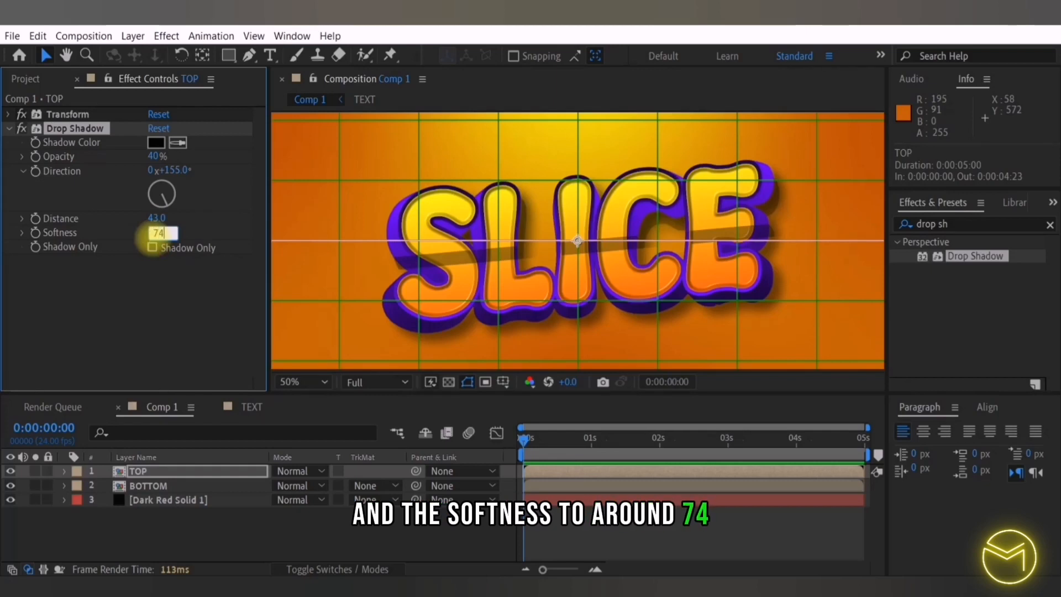
text(74)
click(144, 532)
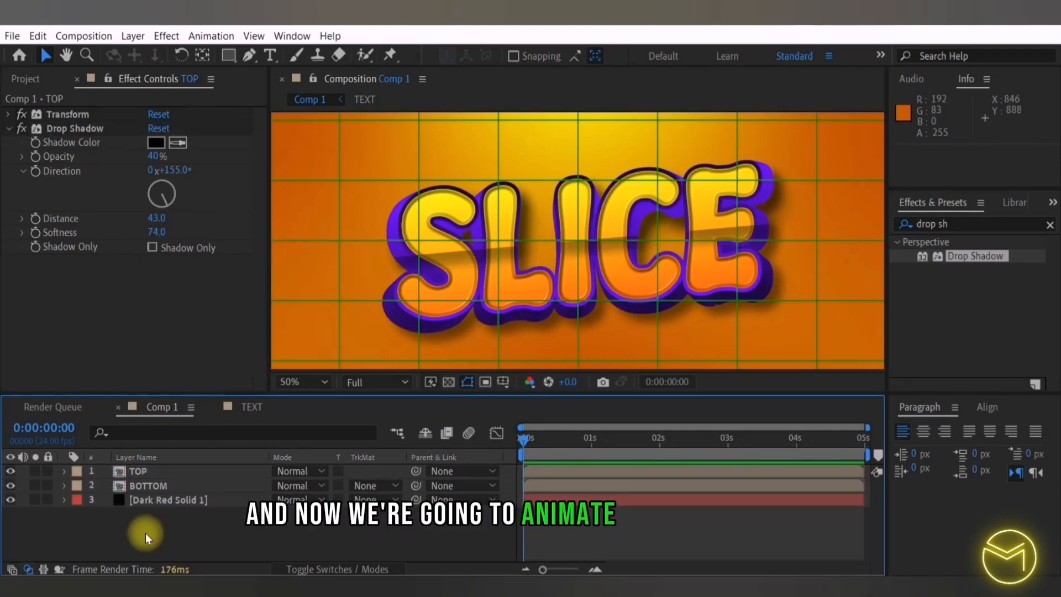
Reveal the Position property of the TOP and BOTTOM layers and add a position keyframe to each at 1 second
click(140, 473)
key(p)
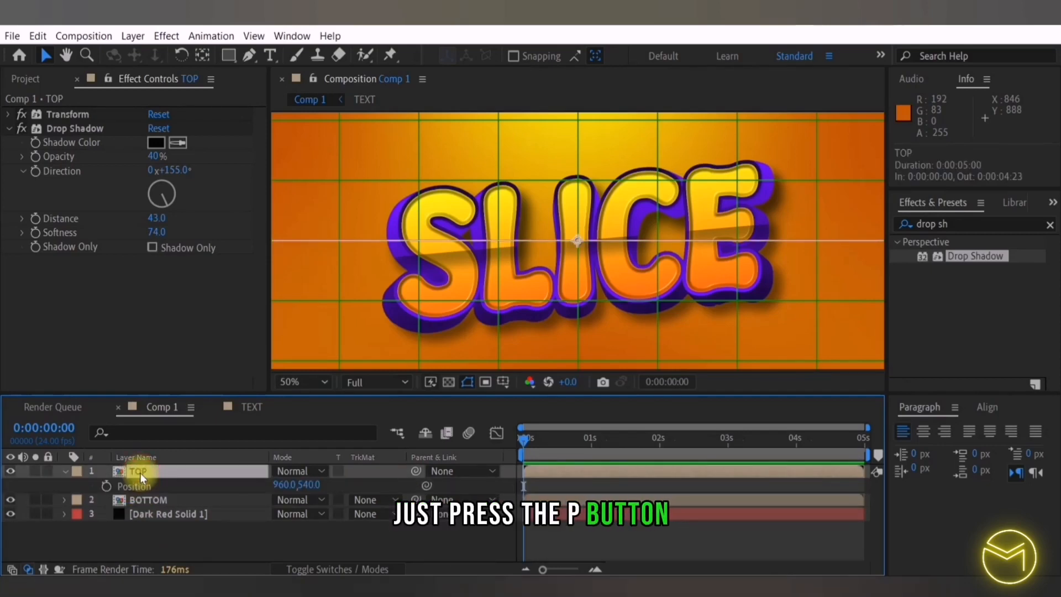
click(145, 499)
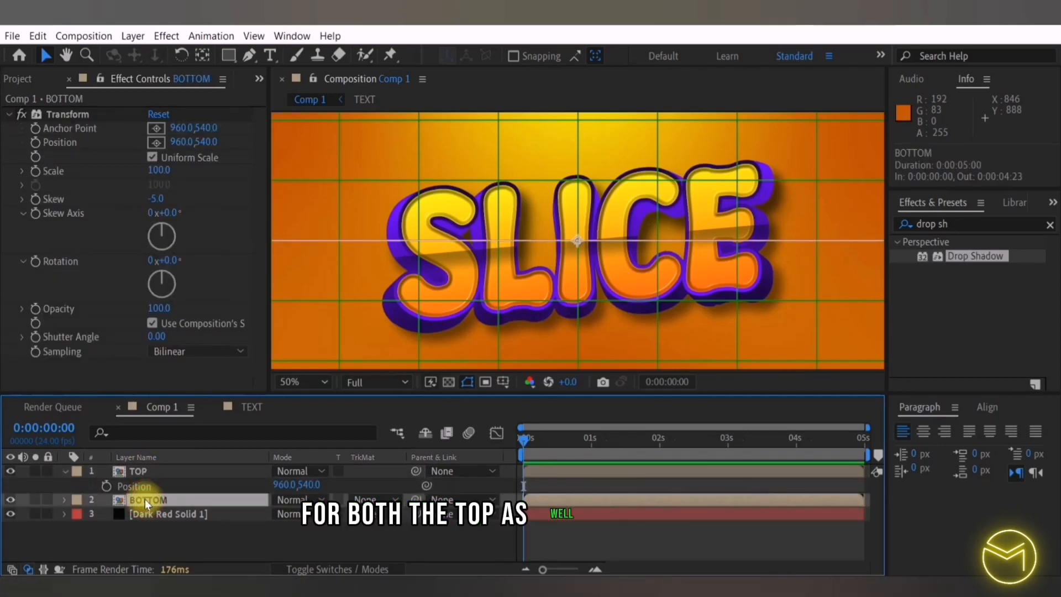
key(p)
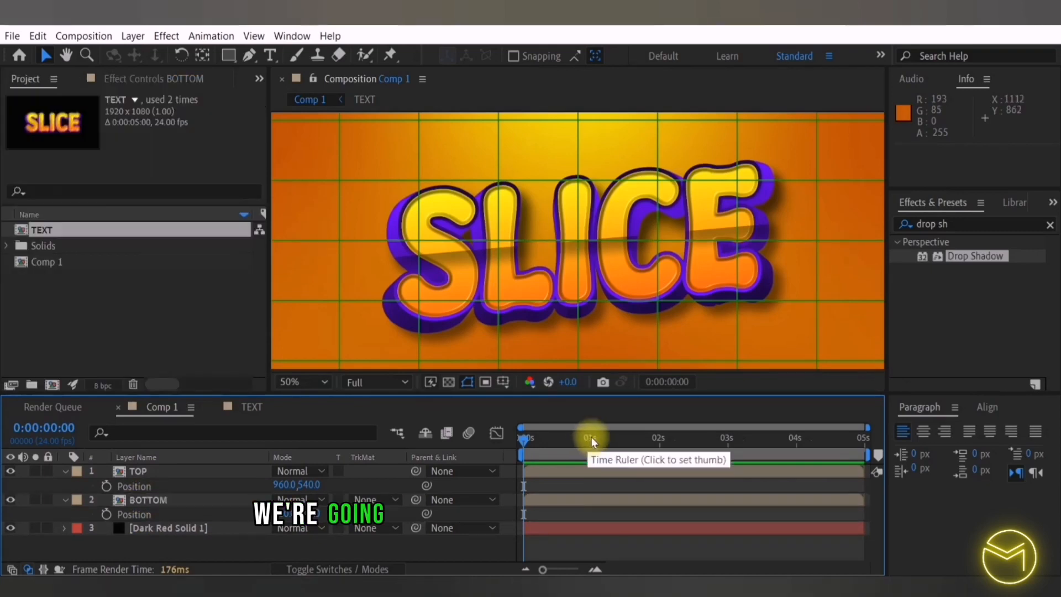
click(591, 437)
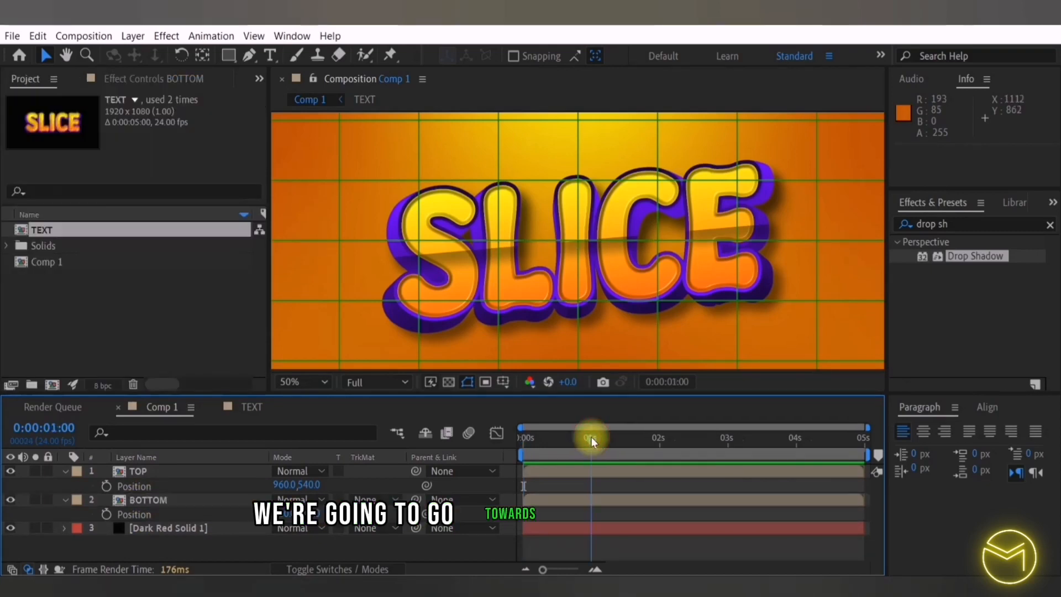
click(105, 486)
click(106, 514)
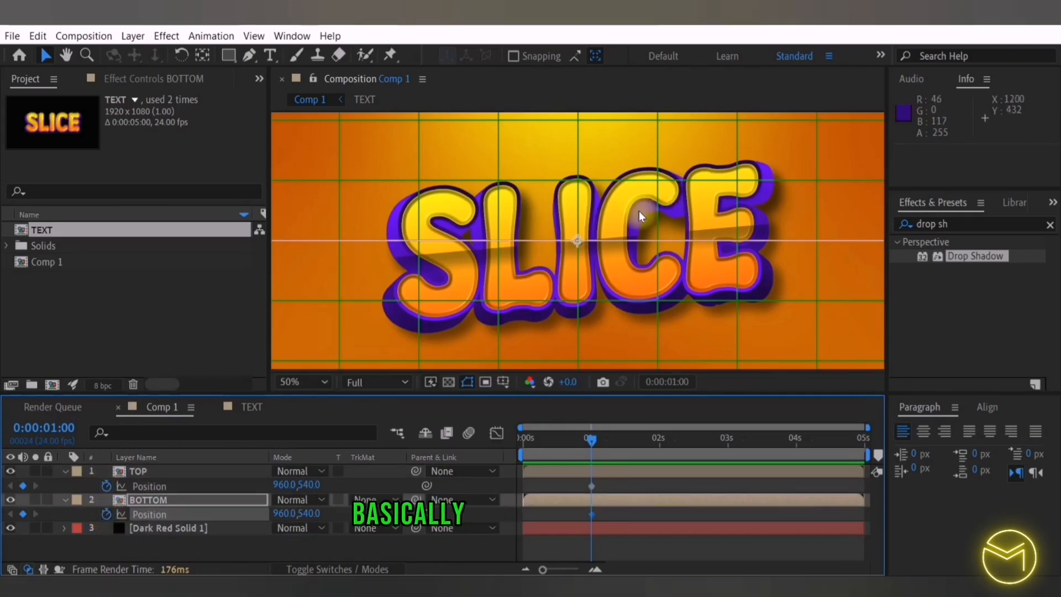
Return to the start of the timeline and set the TOP layer's position to 940, 520
drag(590, 442, 506, 436)
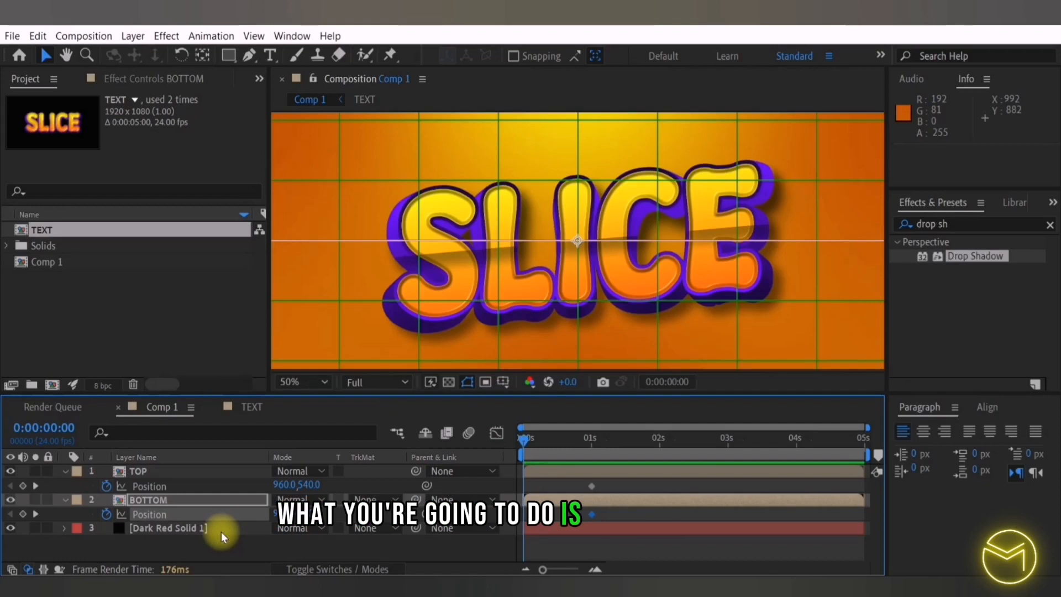
click(286, 485)
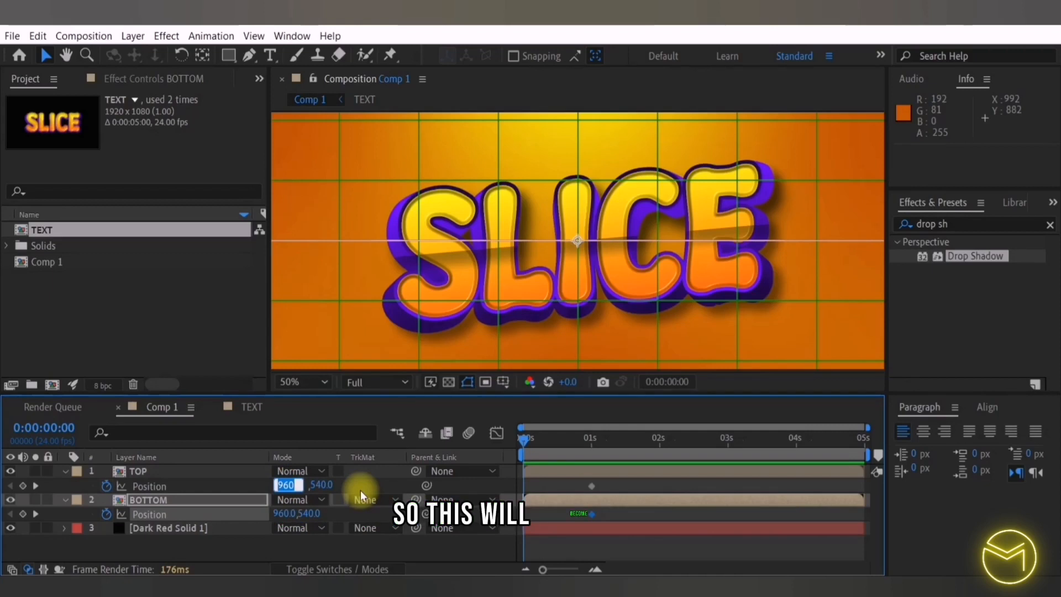
text(940)
key(Tab)
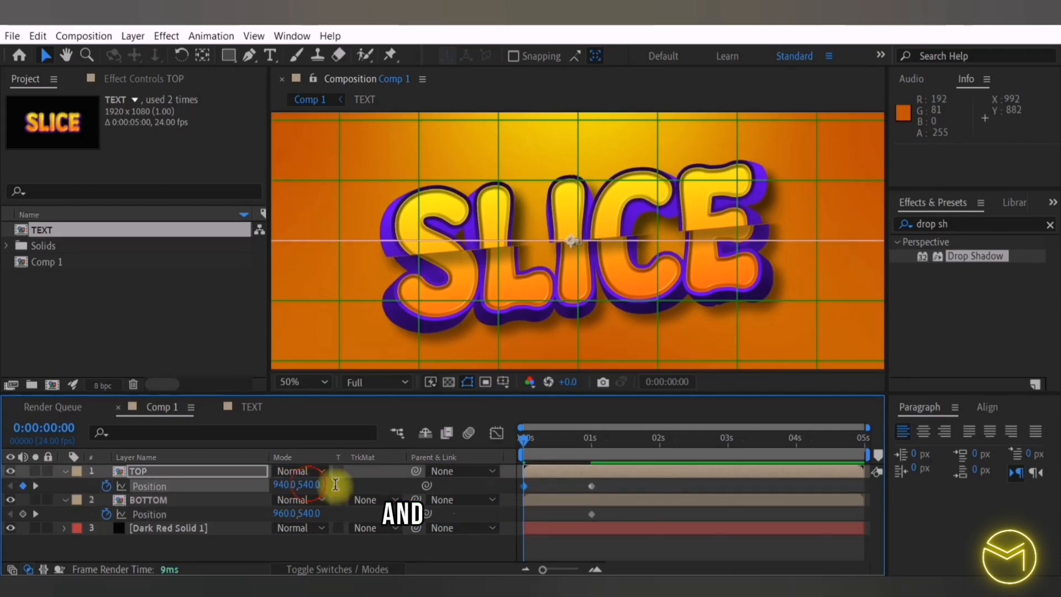
text(520)
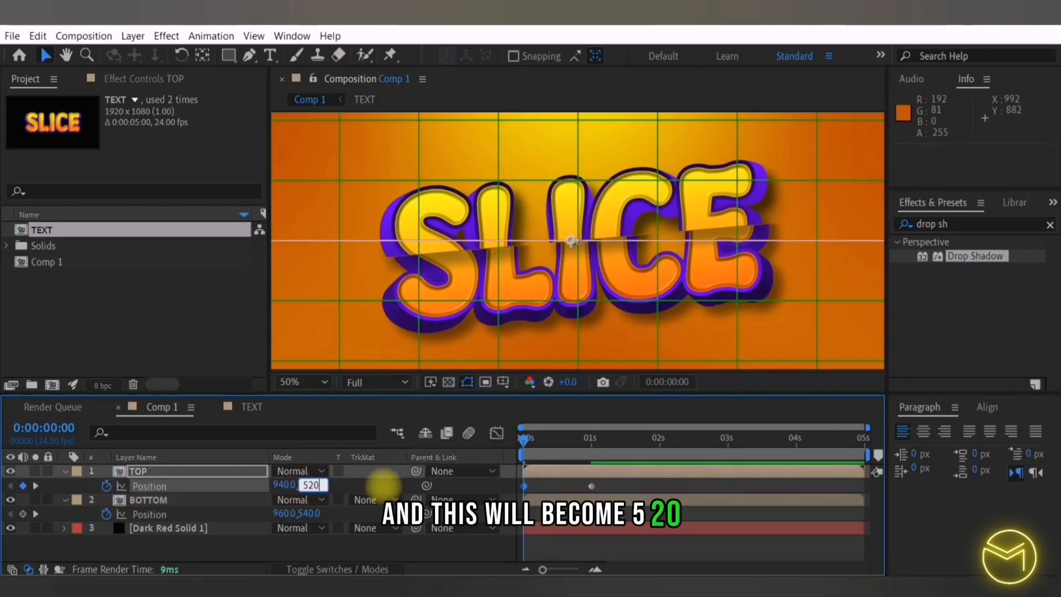
key(Return)
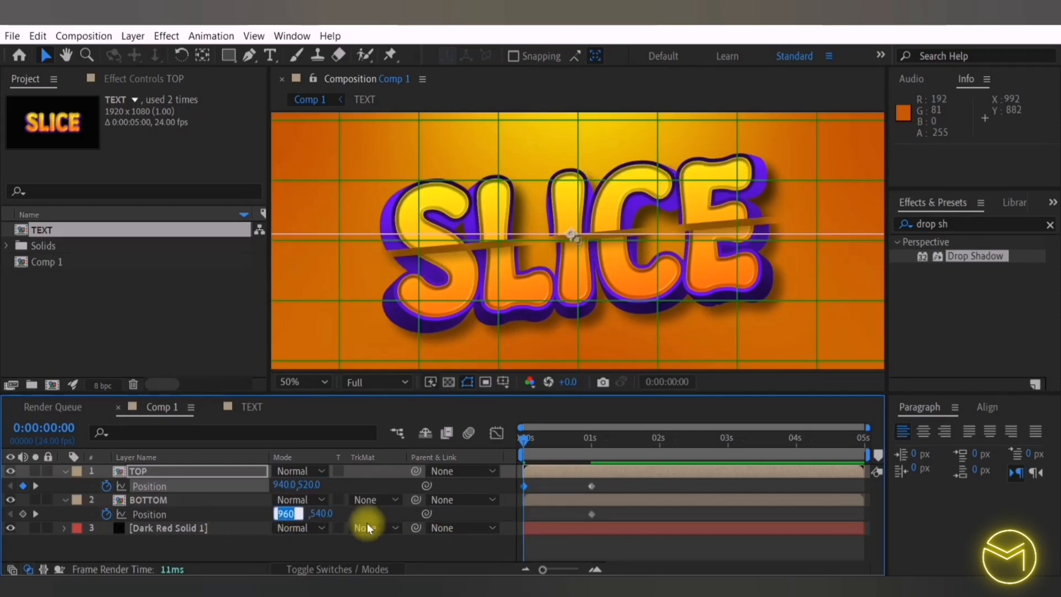
Set the BOTTOM layer's position at the start of the timeline to 980, 560
text(9)
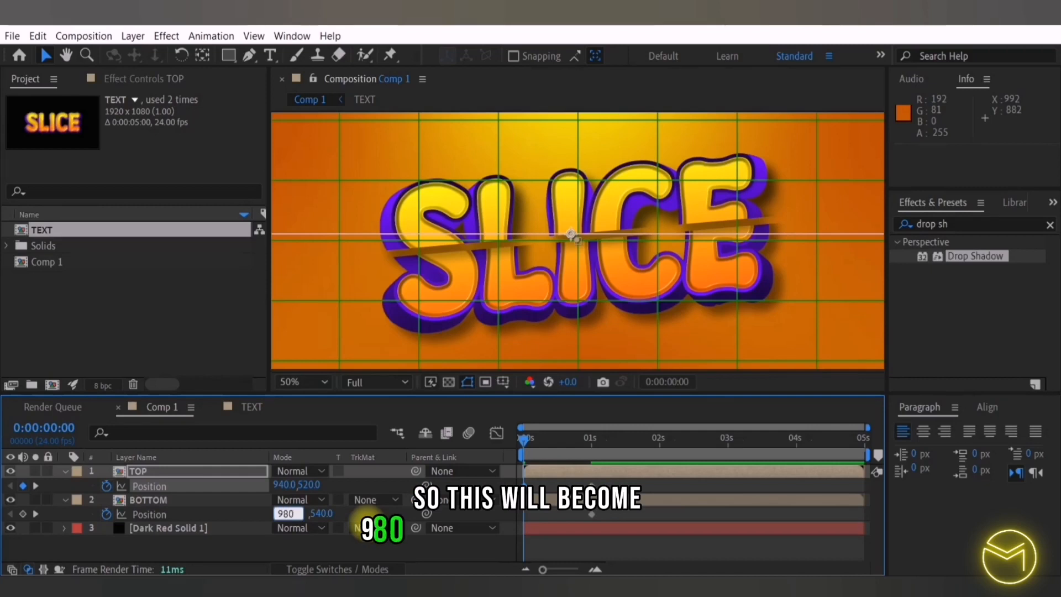
text(80)
key(Return)
click(312, 513)
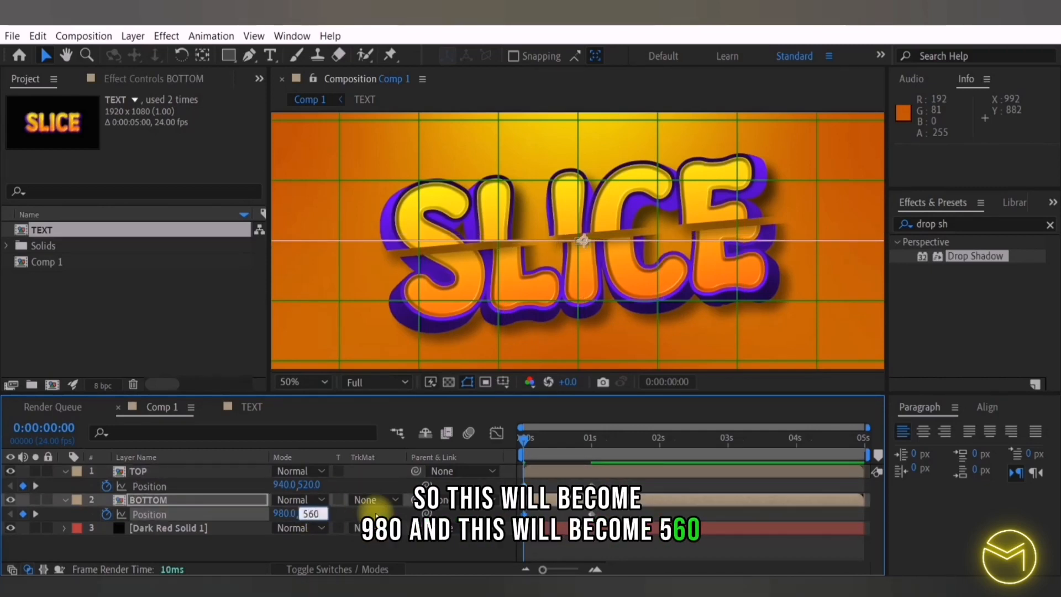
key(Return)
Play the slice animation from the start to check how the two halves come together
key(space)
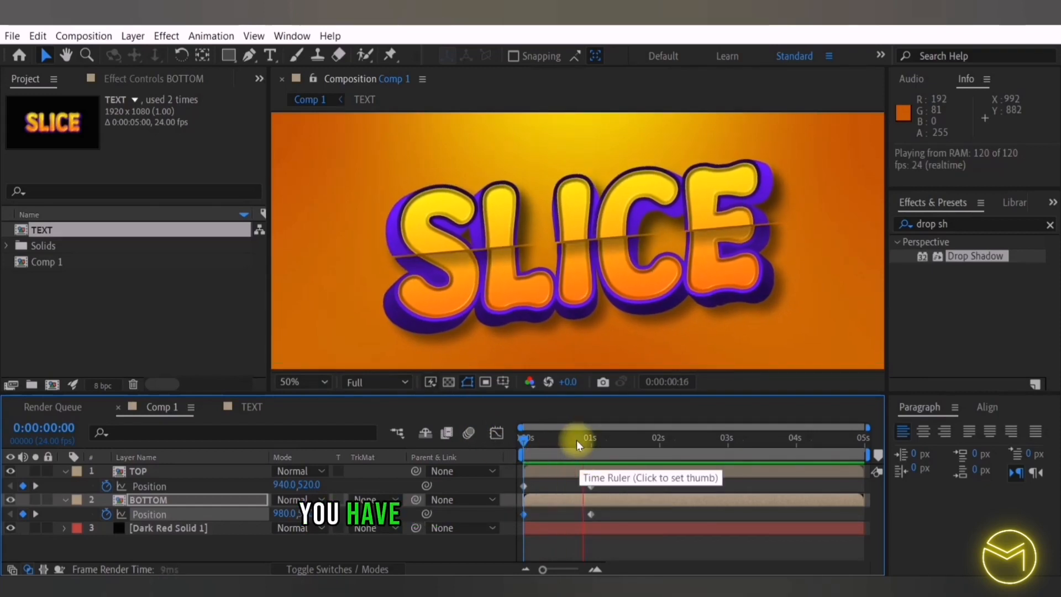
click(521, 437)
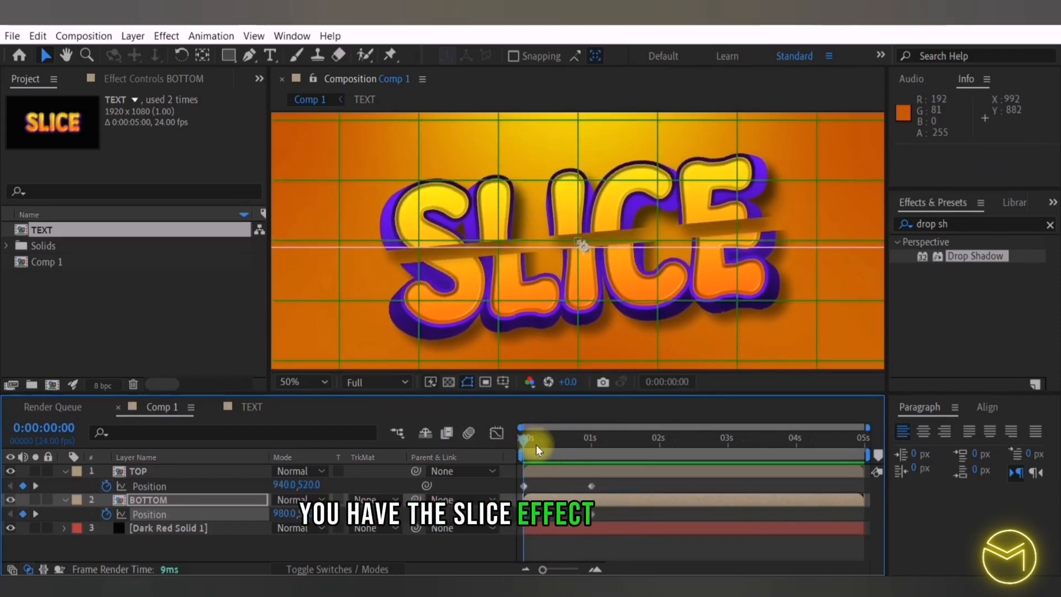
key(space)
Keyframe the TOP layer's Drop Shadow opacity at 40% at 0:00:01:00 and 0% at 0:00:01:15, and scrub through the fade
drag(586, 445, 592, 439)
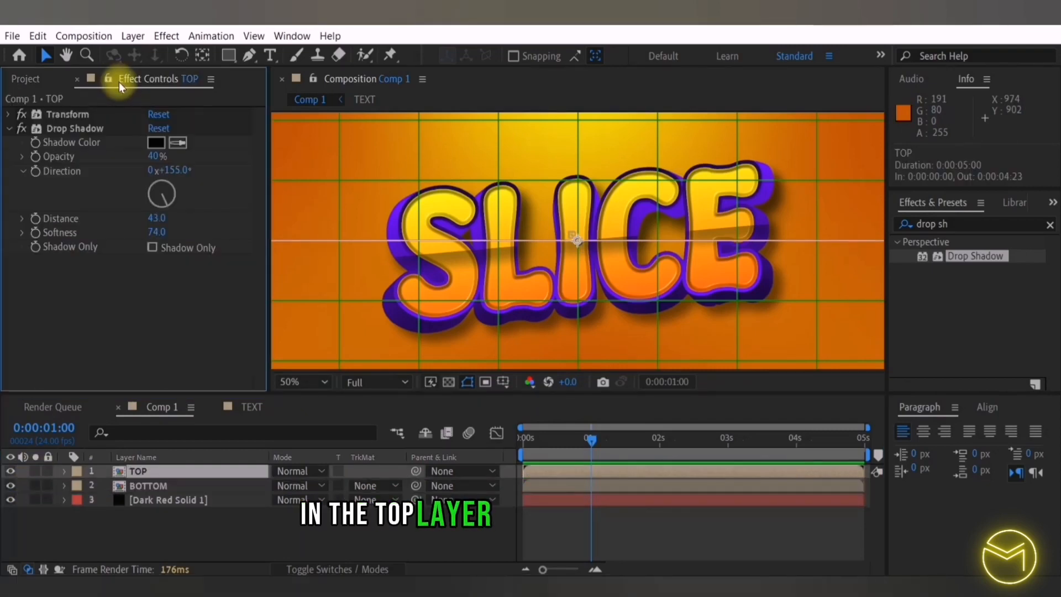
click(39, 158)
click(35, 157)
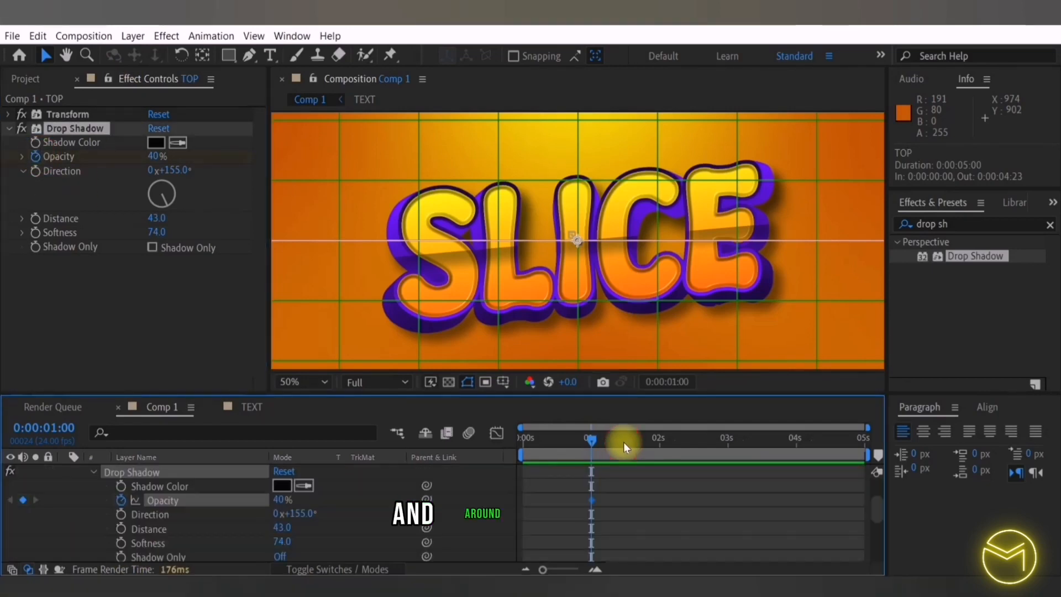
drag(623, 443, 635, 443)
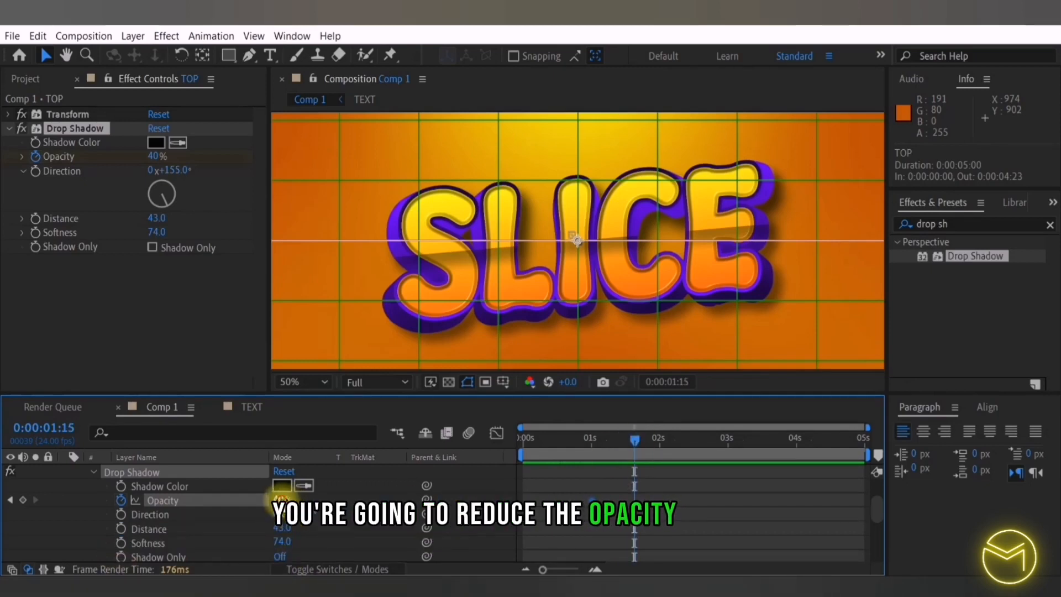
click(559, 439)
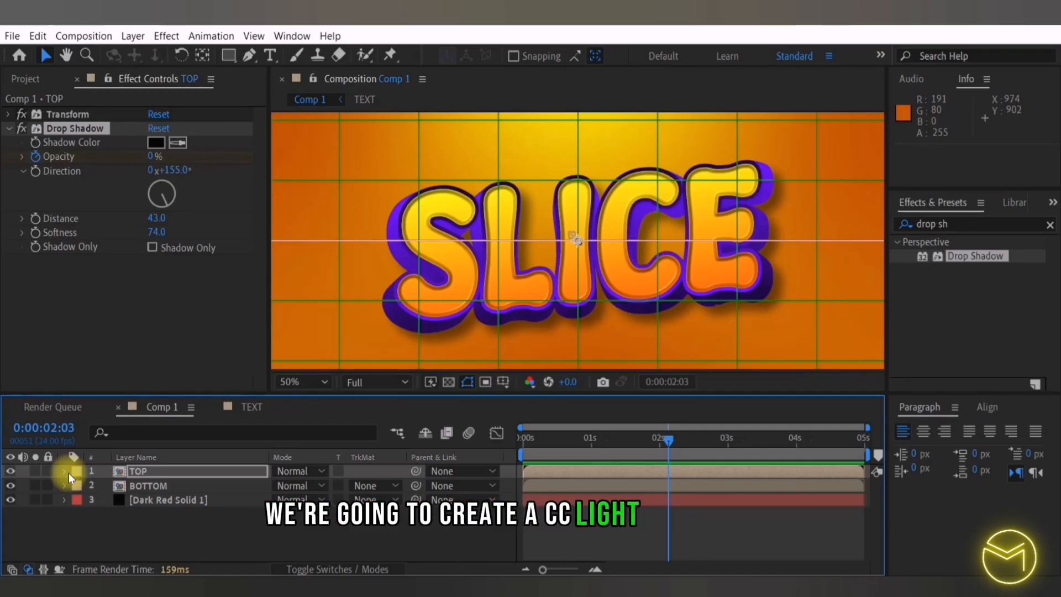
Move Comp 1's current time to 0:00:01:15, after the slice animation, and open the TEXT composition at that time
click(248, 411)
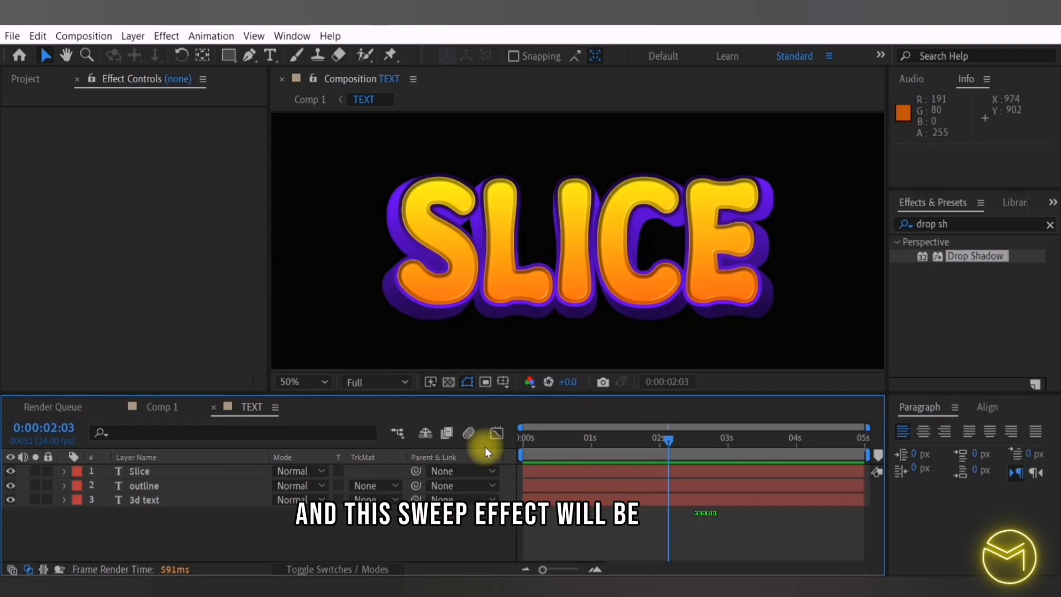
click(150, 409)
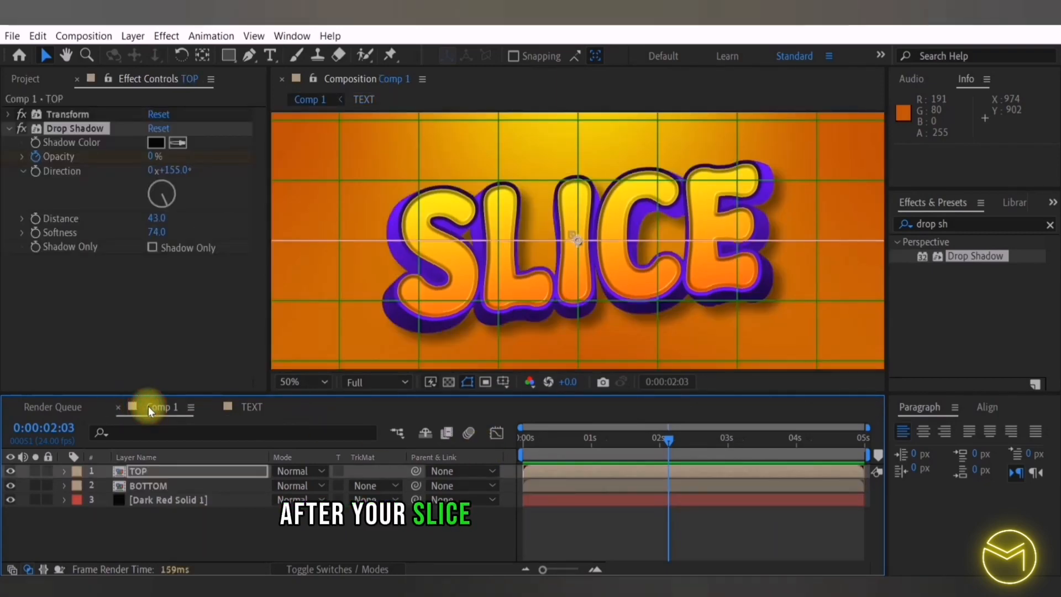
click(638, 436)
click(253, 408)
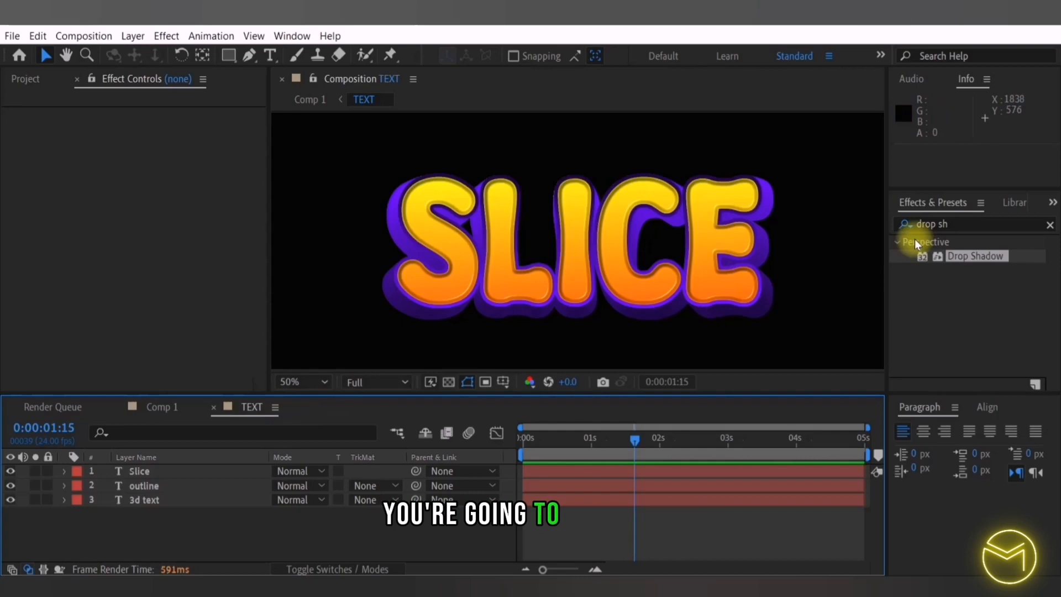
Find the CC Light Sweep effect and apply it to the Slice text layer
click(919, 221)
text(cc)
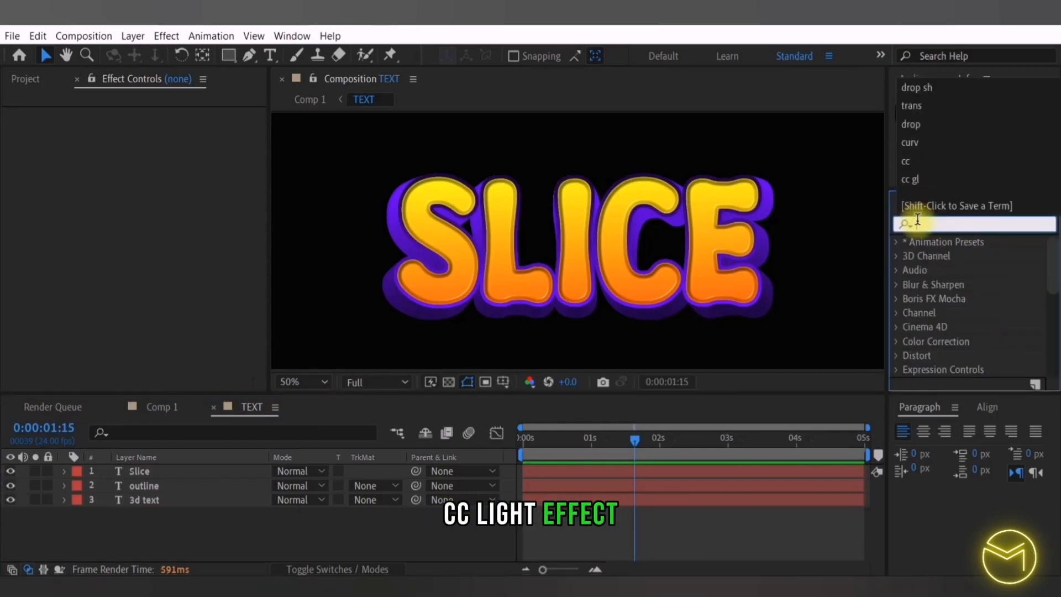
text( ligh)
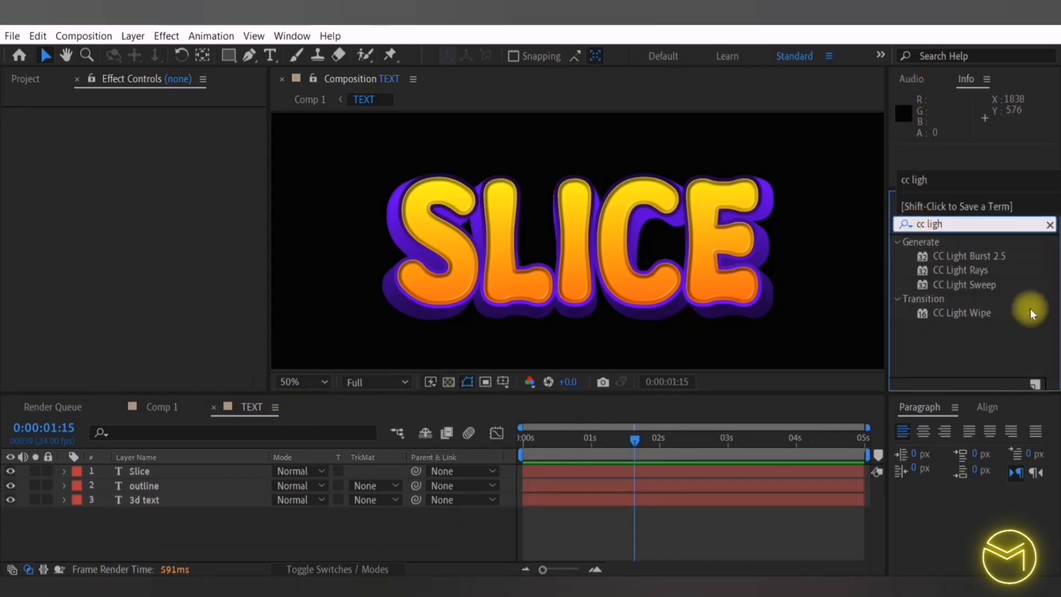
click(946, 285)
drag(955, 283, 158, 477)
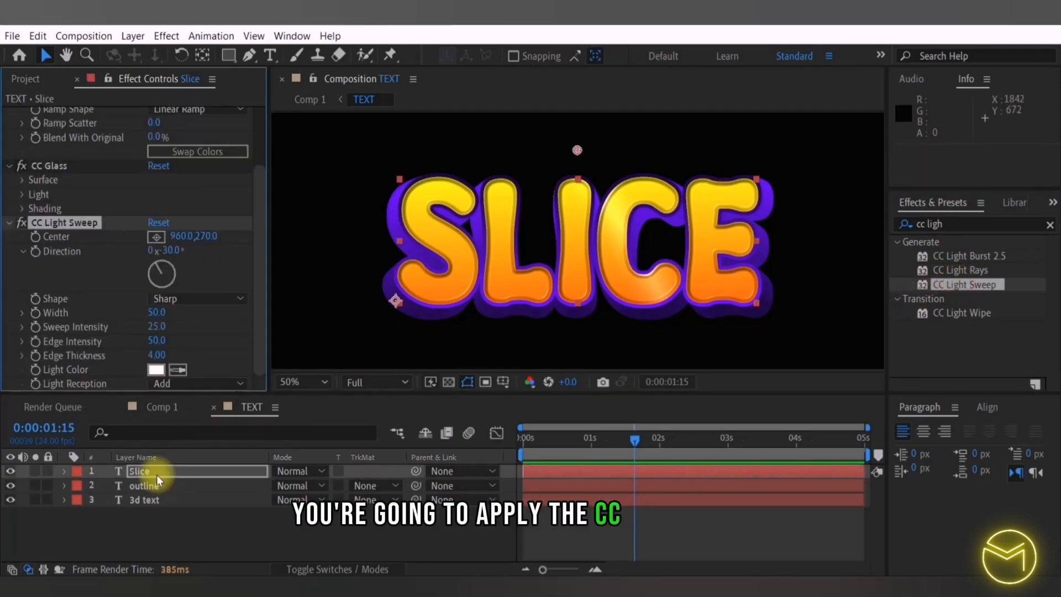
Set the Slice layer's CC Light Sweep shape to Smooth and its Edge Intensity to 25
click(190, 299)
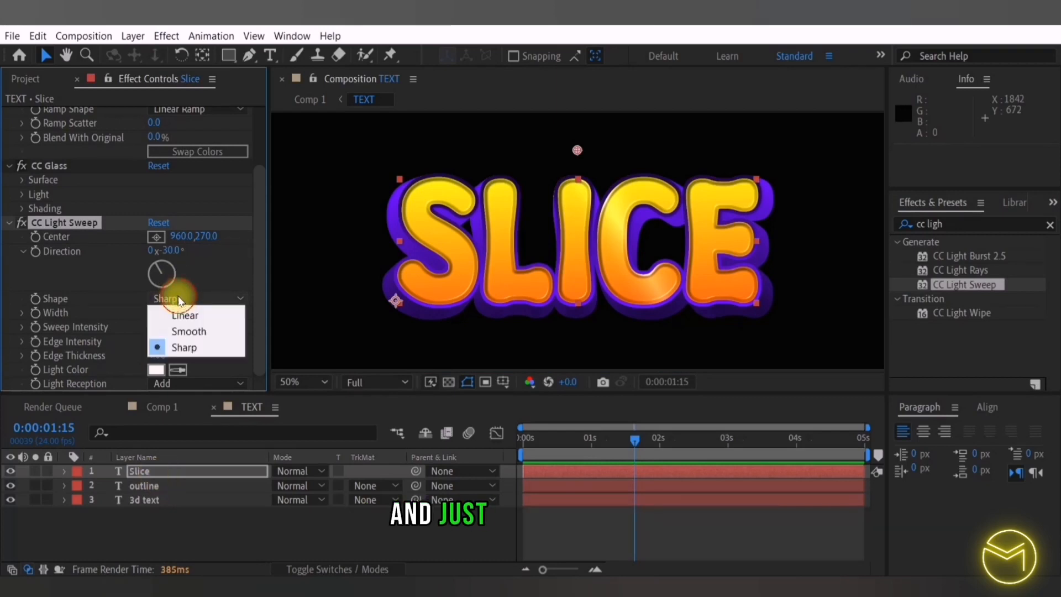
click(194, 331)
click(156, 340)
text(2)
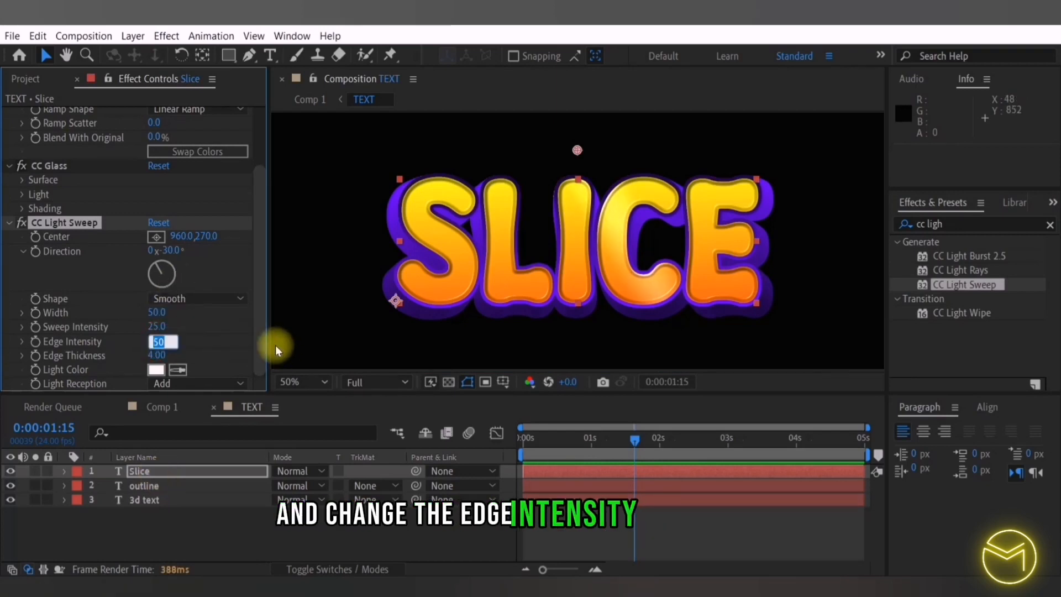
text(5)
key(Return)
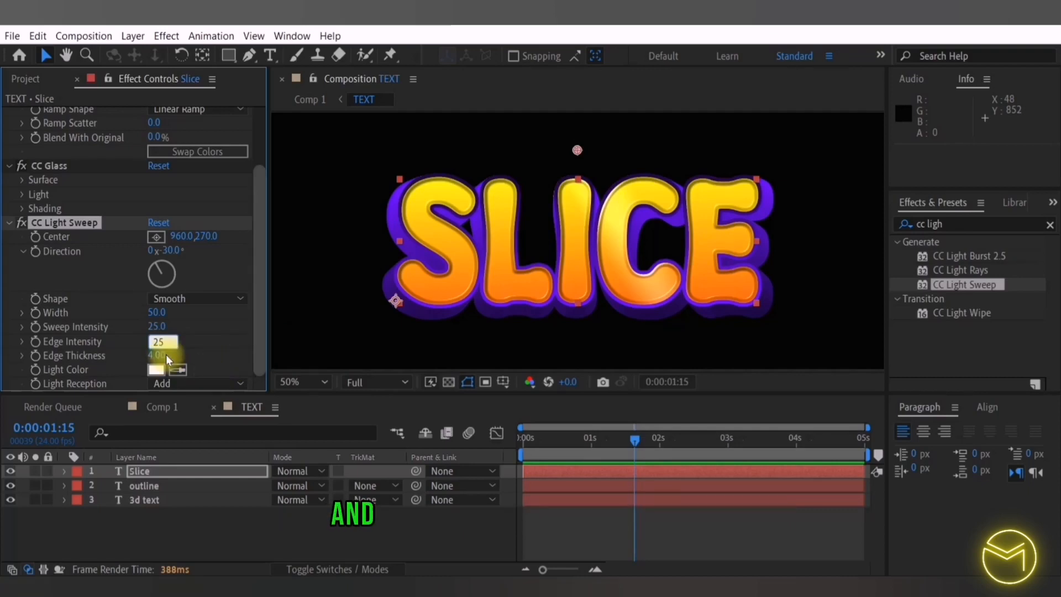
key(Return)
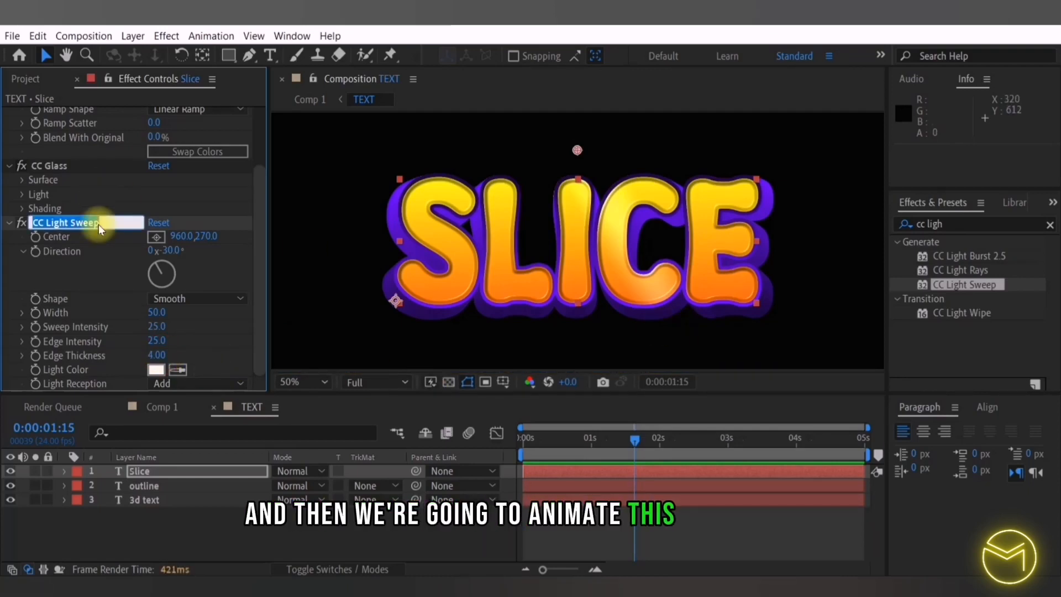
Keyframe the light sweep's Center at about 98, 286 at 0:00:01:15 and about 1582, 24 at 0:00:04:00
click(35, 237)
drag(577, 150, 279, 157)
click(798, 440)
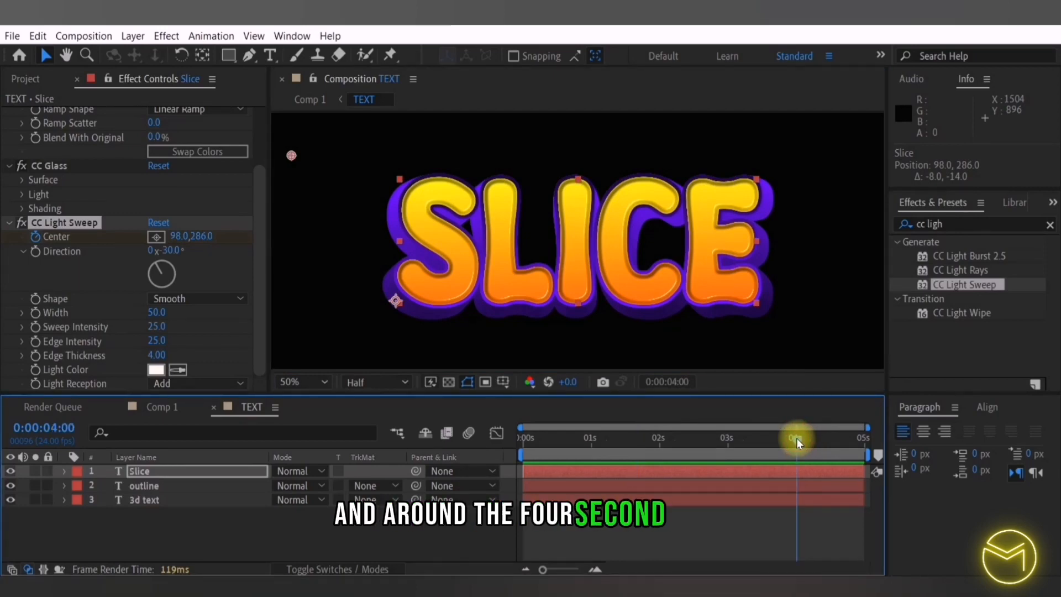
drag(292, 156, 788, 70)
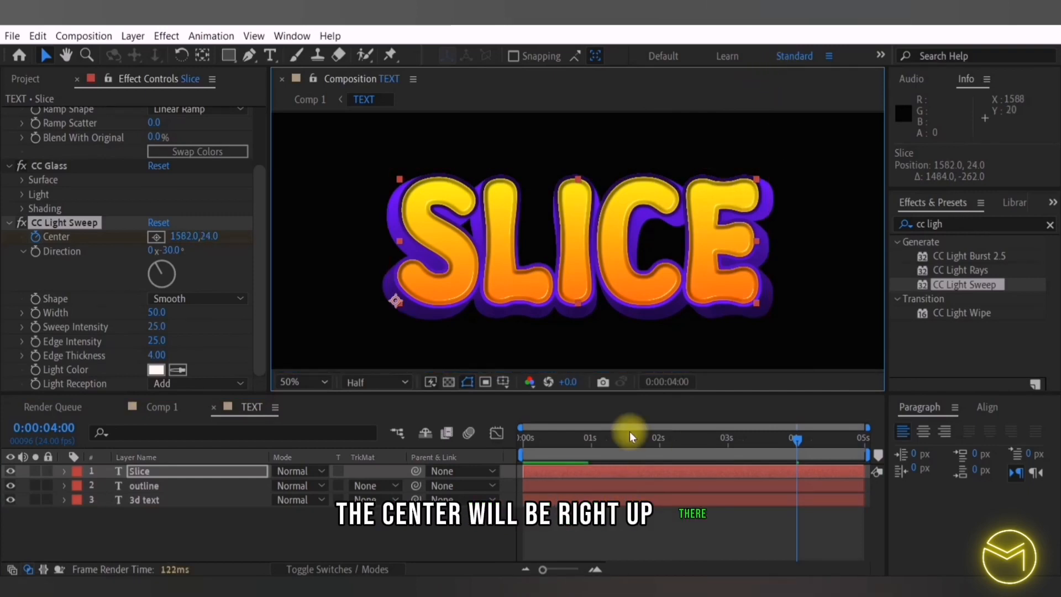
Play the TEXT composition from about two seconds to check the light sweep across the letters
click(662, 439)
key(space)
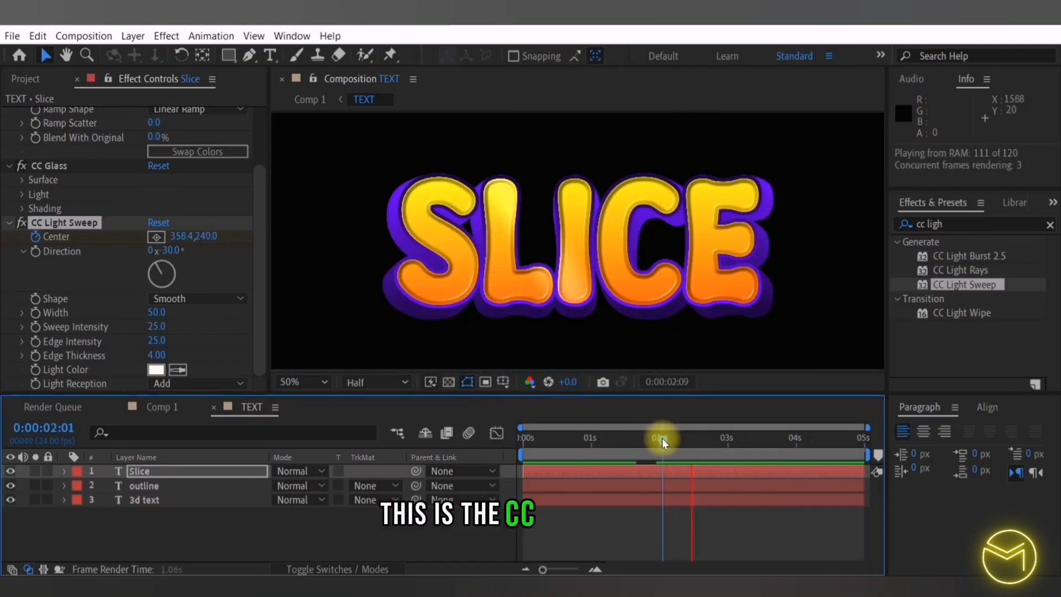
key(space)
Copy the Slice layer's animated CC Light Sweep onto the outline and 3d text layers at 0:00:01:15
click(61, 223)
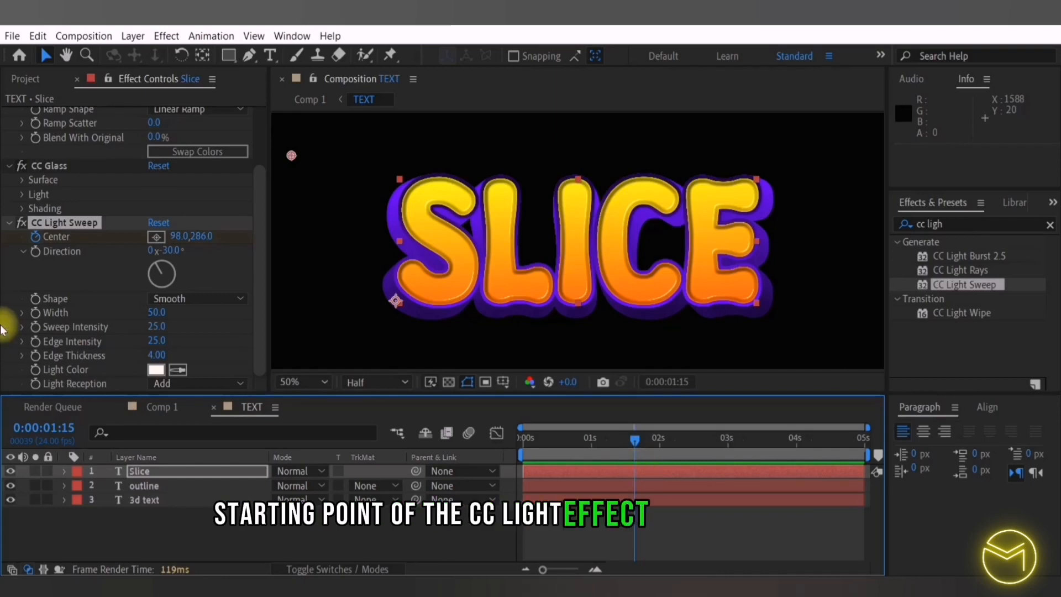
click(158, 489)
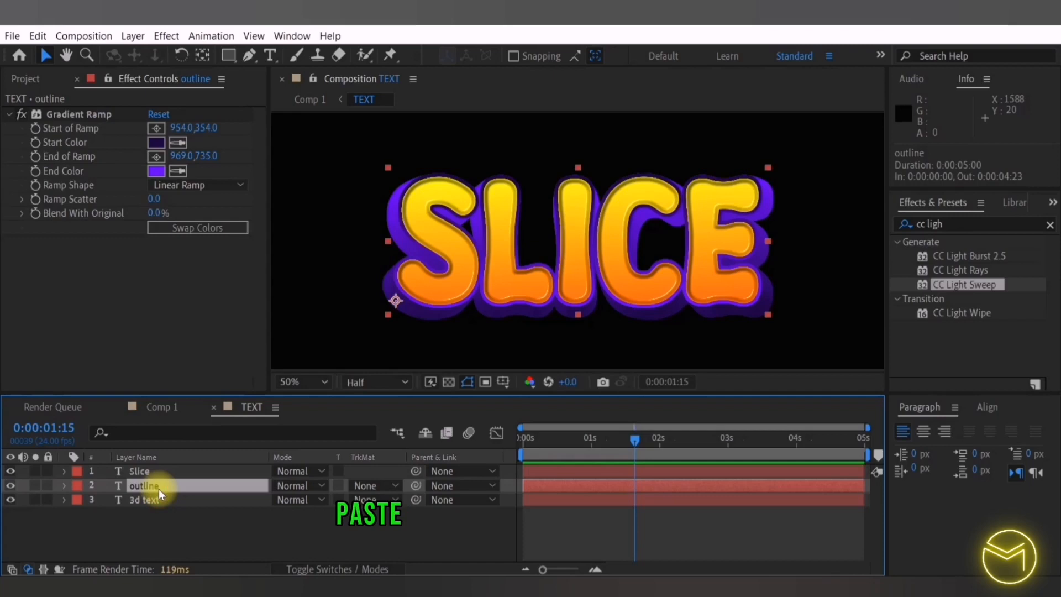
key(ctrl+v)
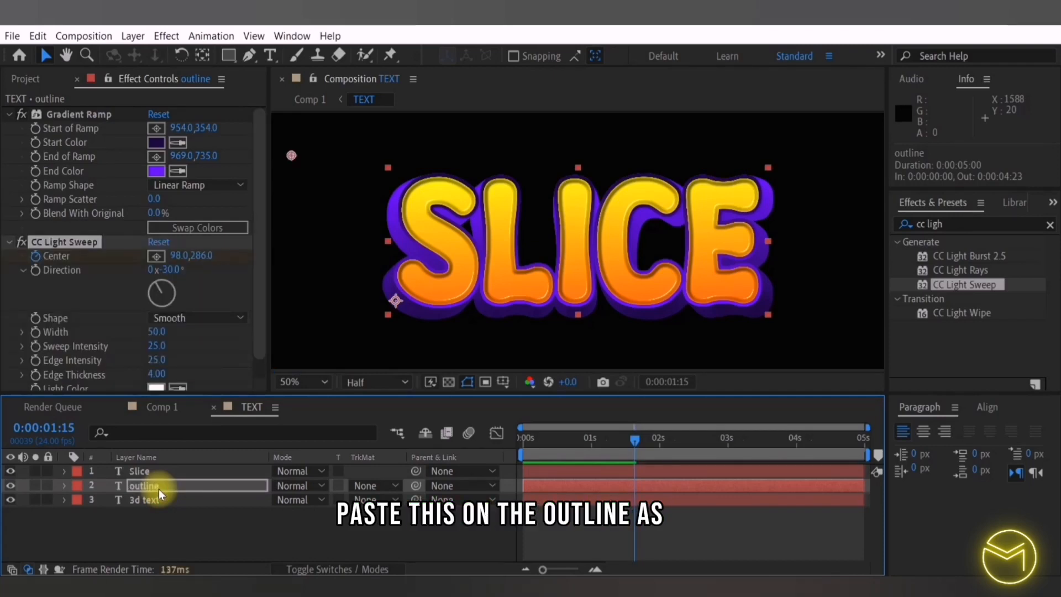
click(163, 504)
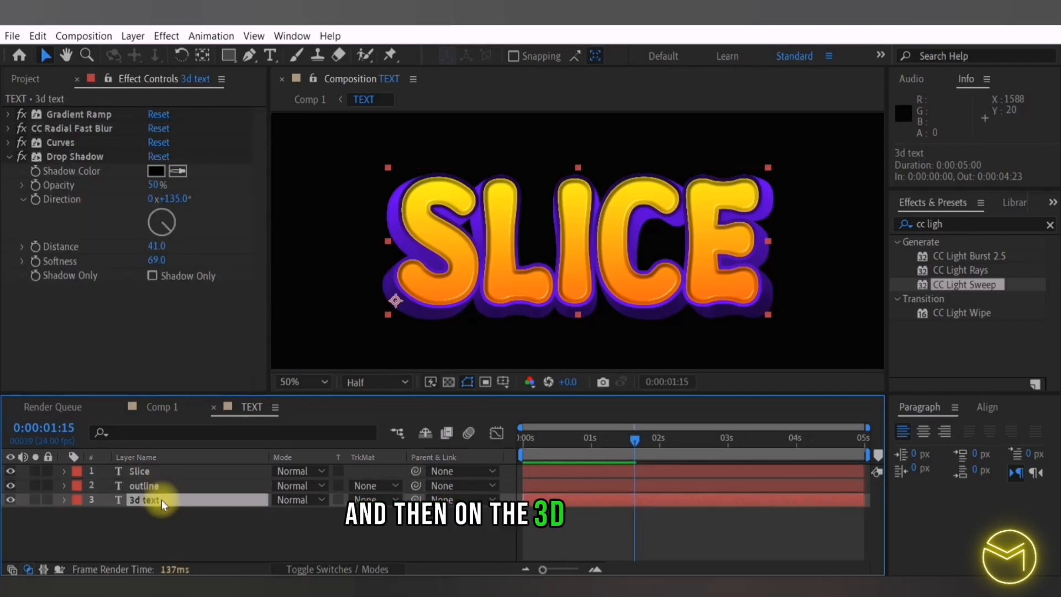
key(ctrl+v)
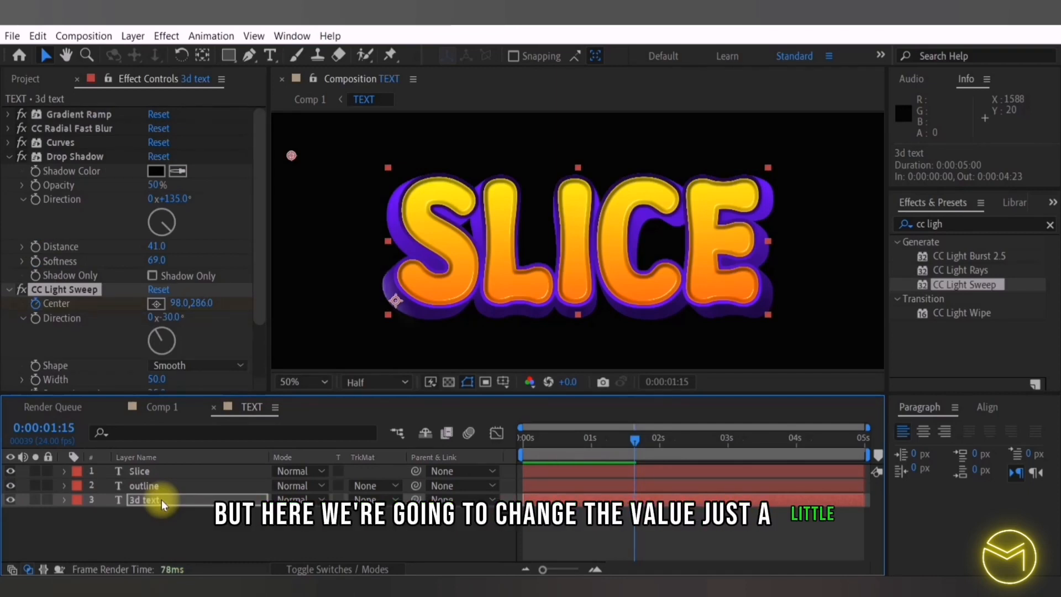
Set the 3d text layer's CC Light Sweep direction to -32°, move the effect above Drop Shadow, and preview it
click(167, 318)
text(-32)
key(Return)
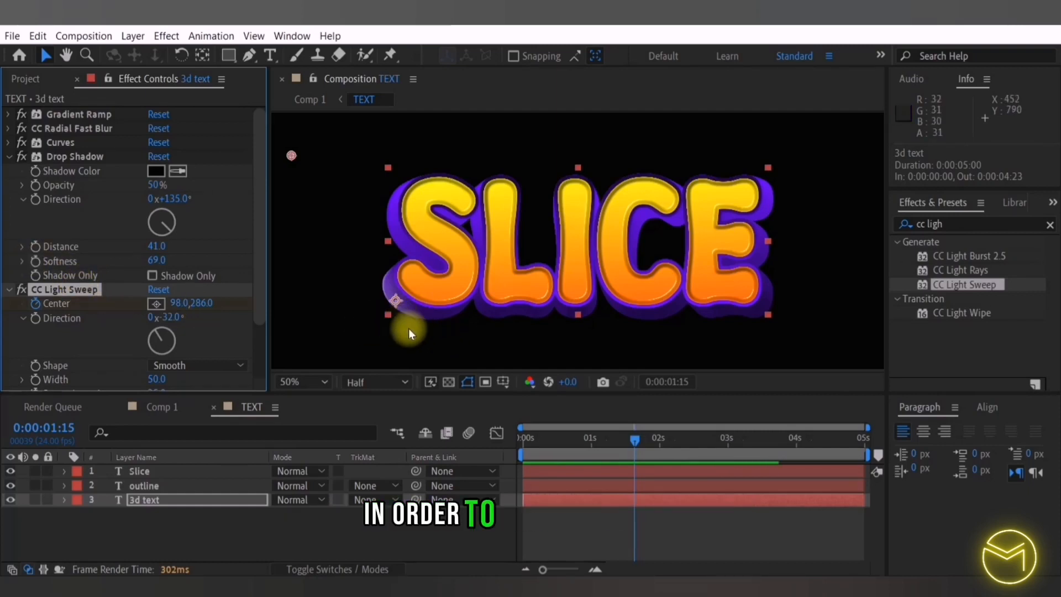
drag(74, 290, 77, 151)
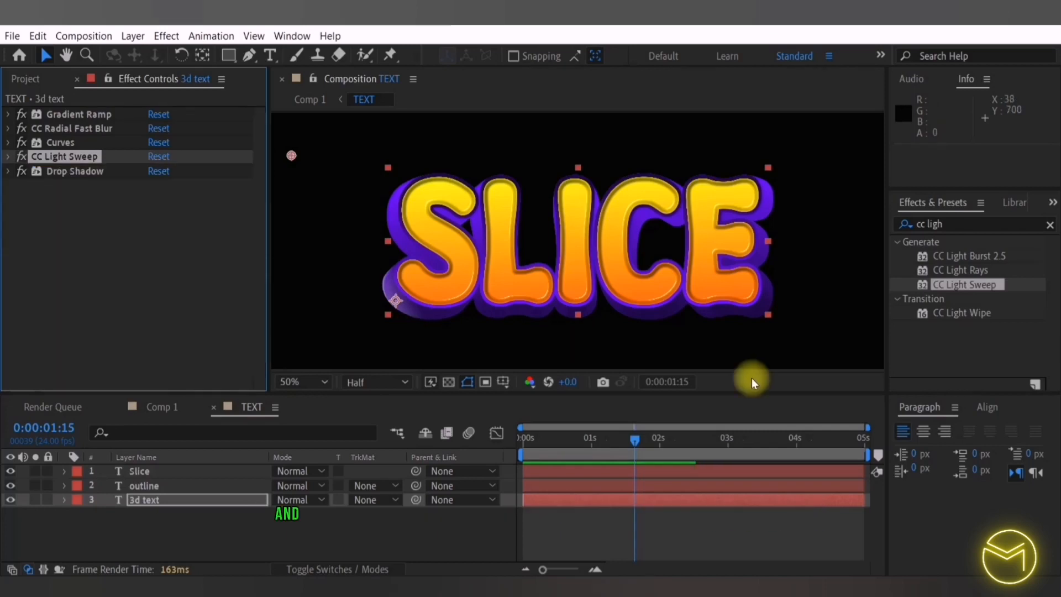
key(space)
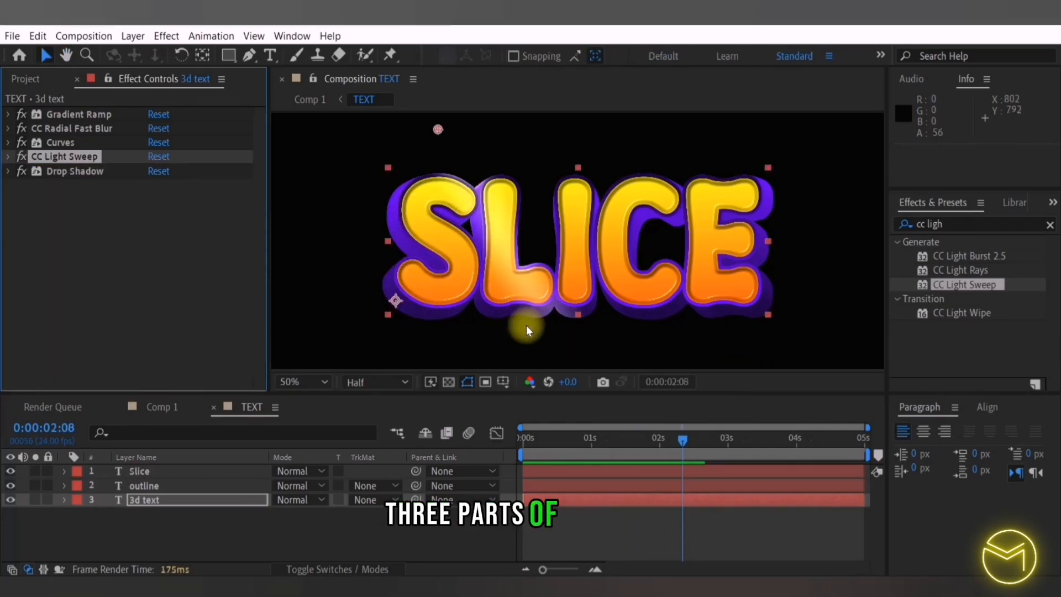
In Comp 1 at 0:00:04:00, add a null object and parent the TOP and BOTTOM layers to it
click(158, 406)
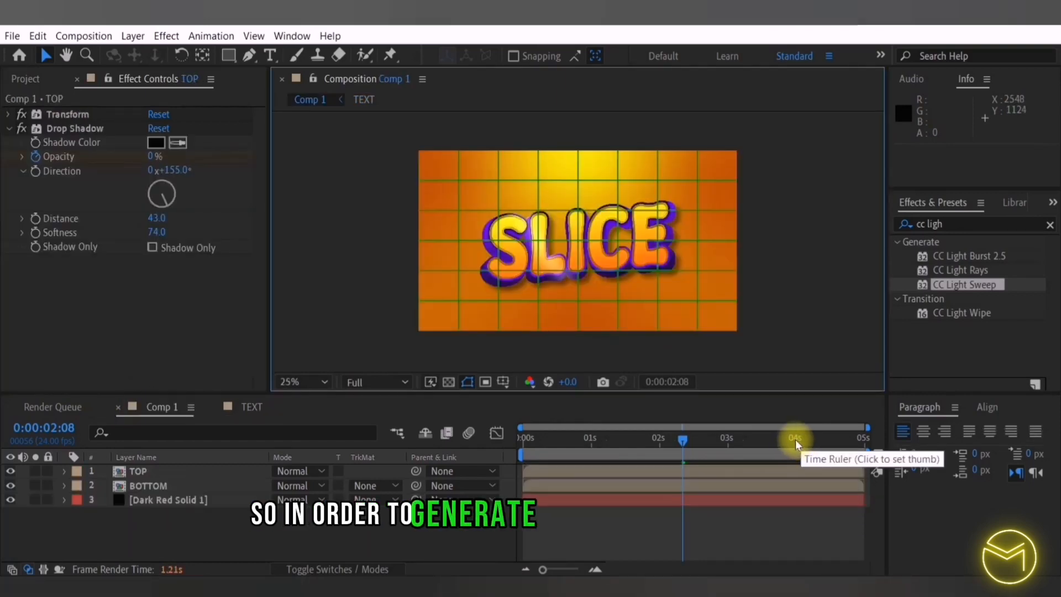
click(796, 442)
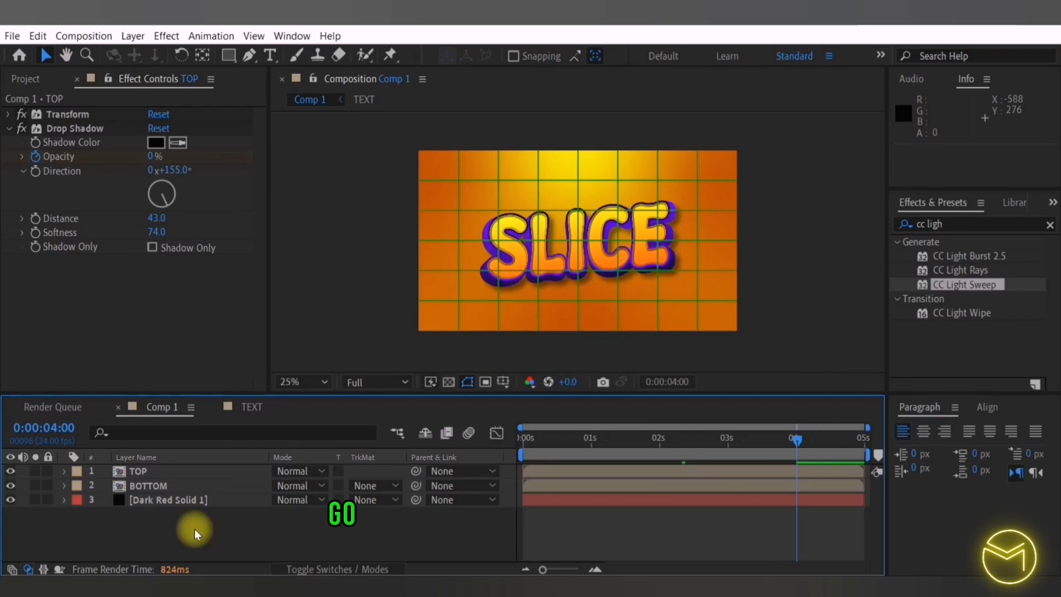
click(83, 35)
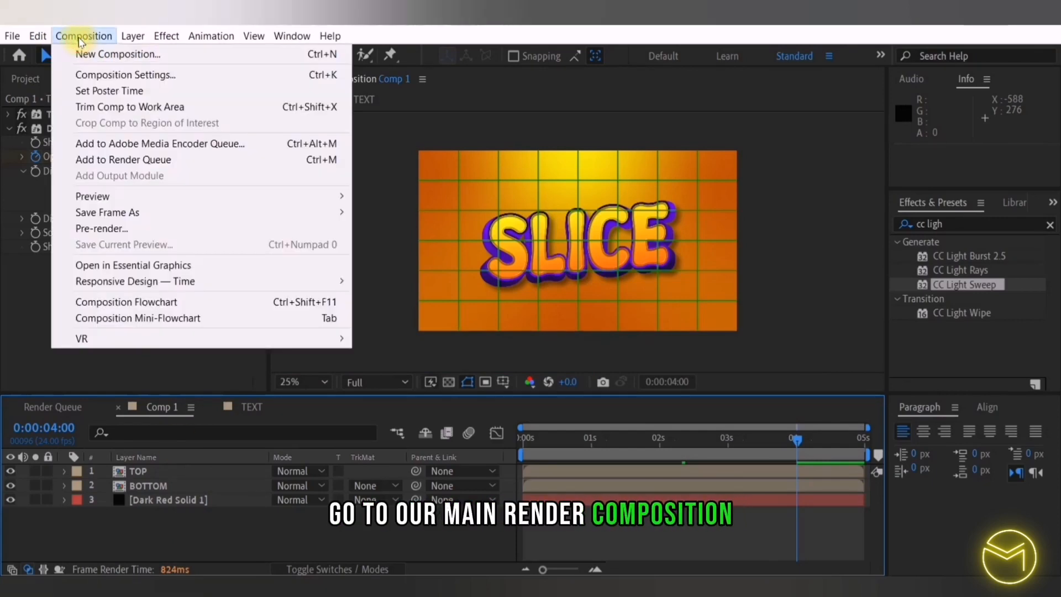
mouse_move(133, 35)
mouse_move(149, 54)
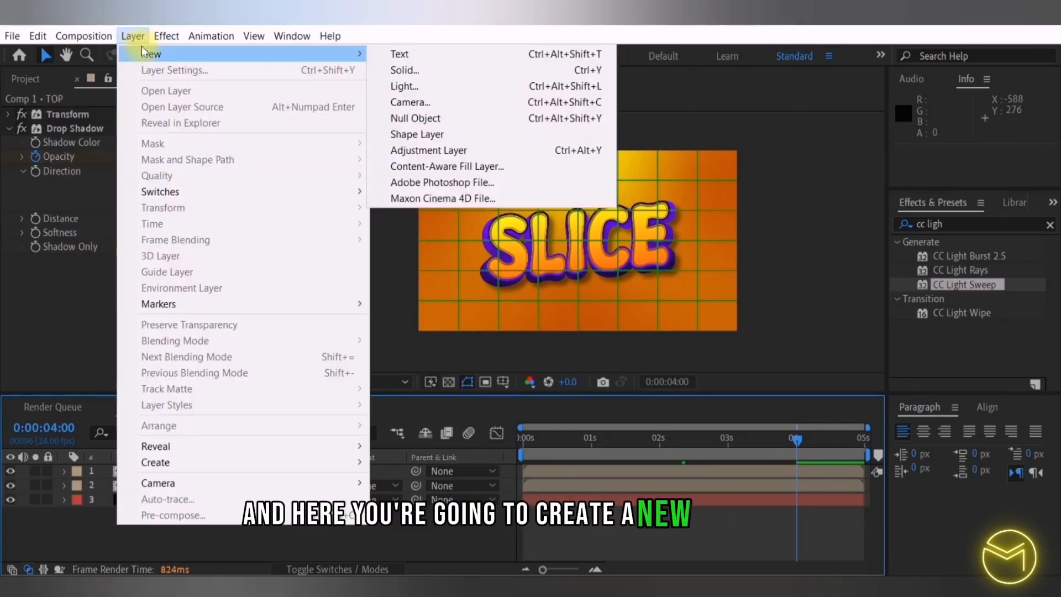
click(415, 118)
drag(416, 486, 194, 472)
drag(416, 499, 196, 472)
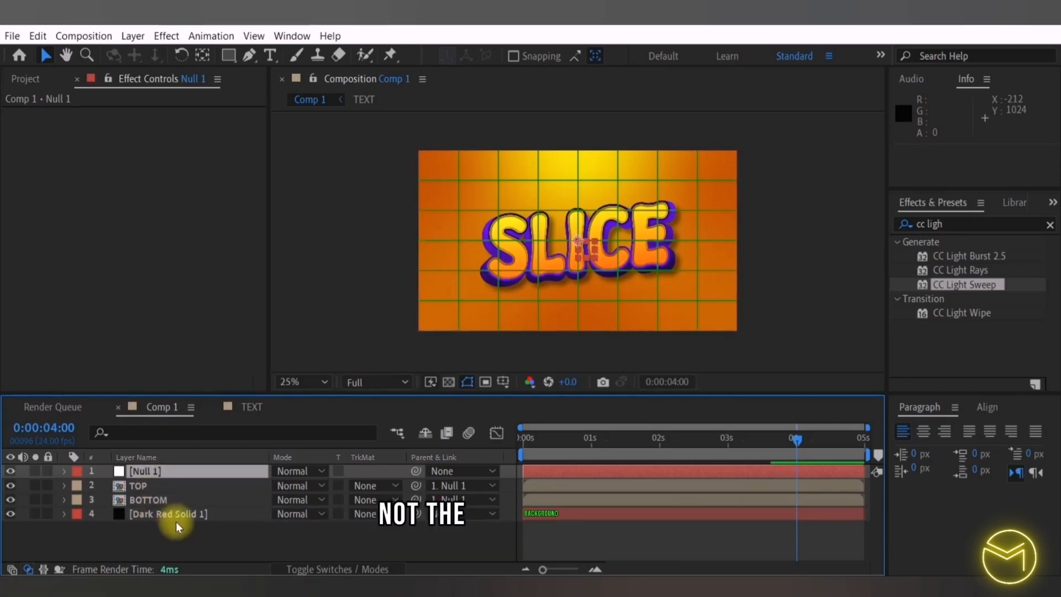
Keyframe the null's scale at 100% at 0:00:04:00 and 495% at 0:00:04:23, and scrub back through the zoom
click(66, 472)
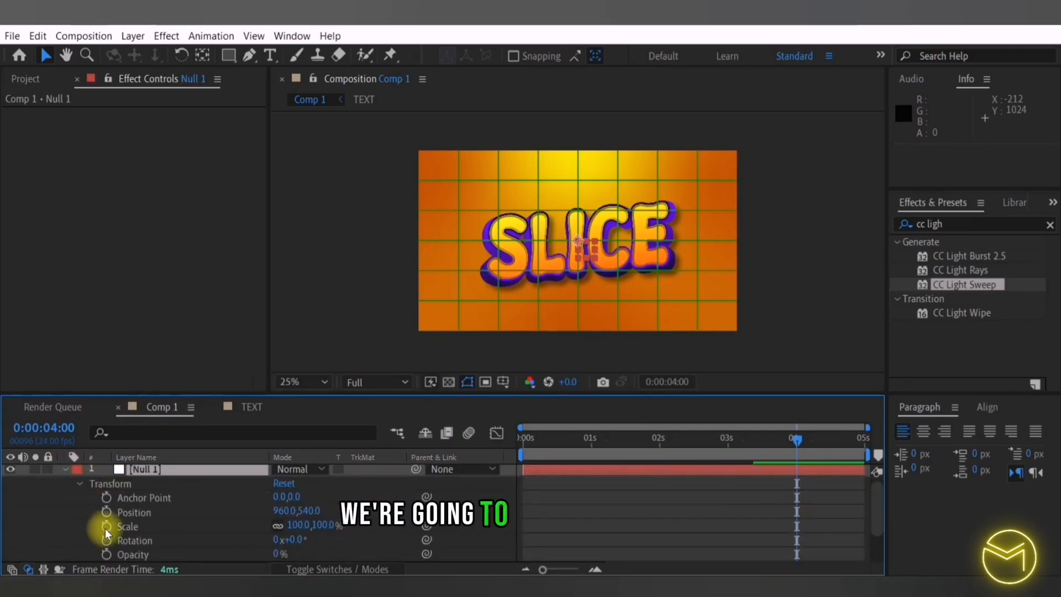
click(106, 528)
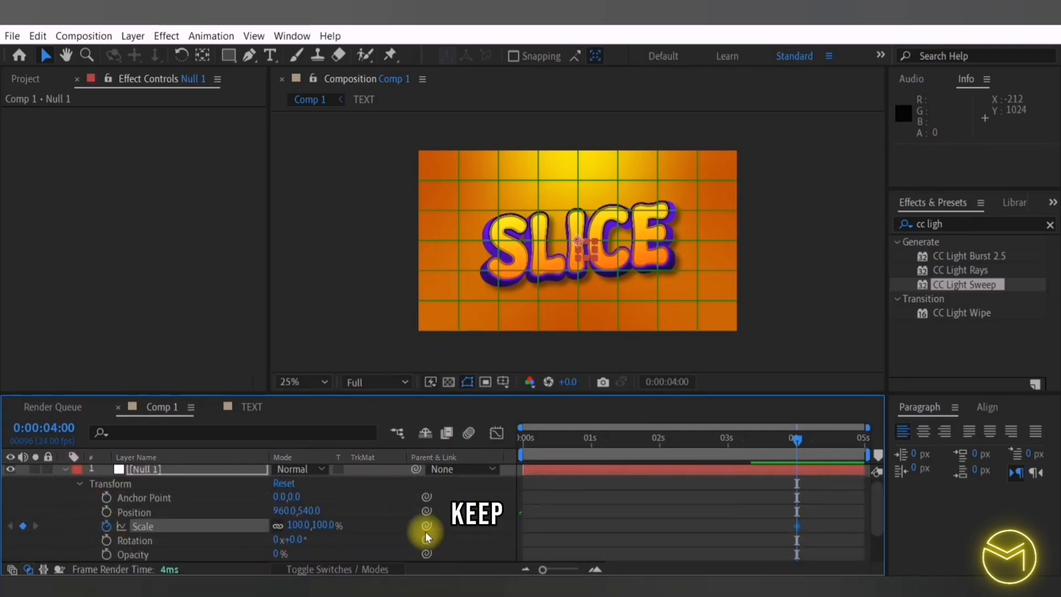
drag(796, 440, 879, 438)
click(298, 525)
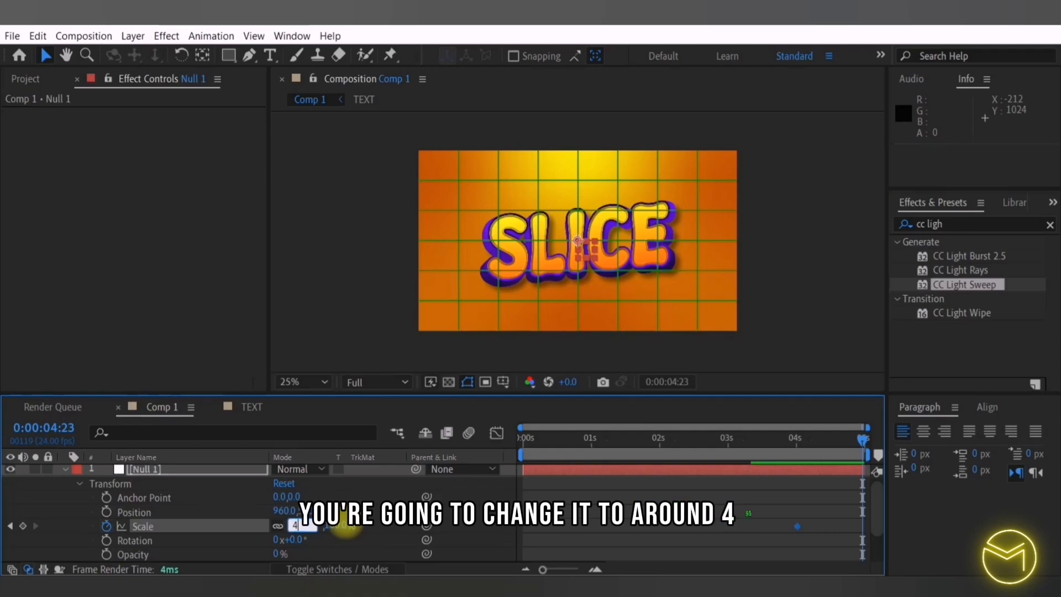
text(495)
key(Return)
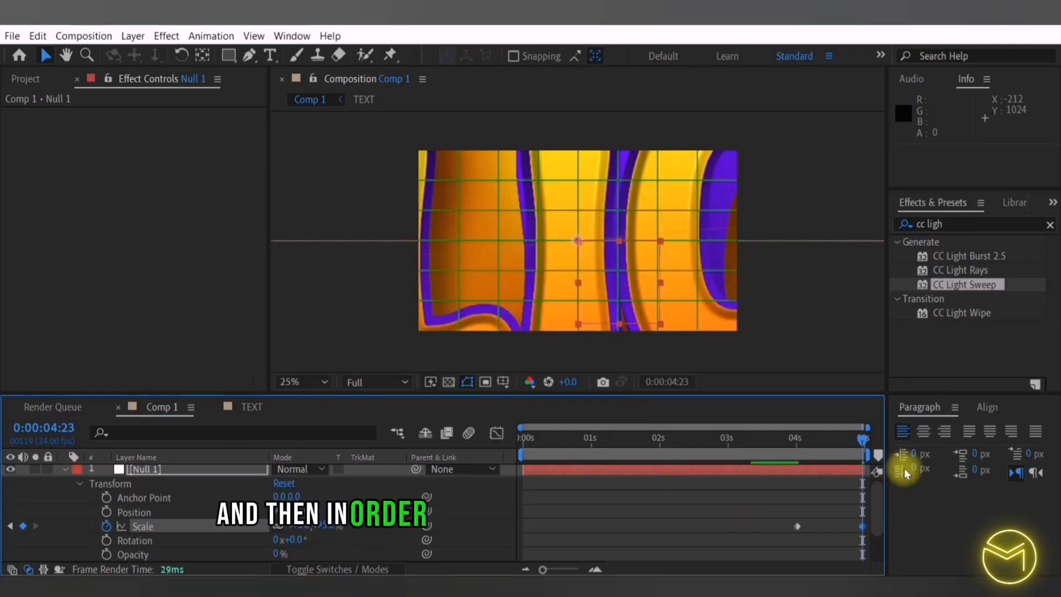
click(859, 440)
drag(858, 446, 848, 441)
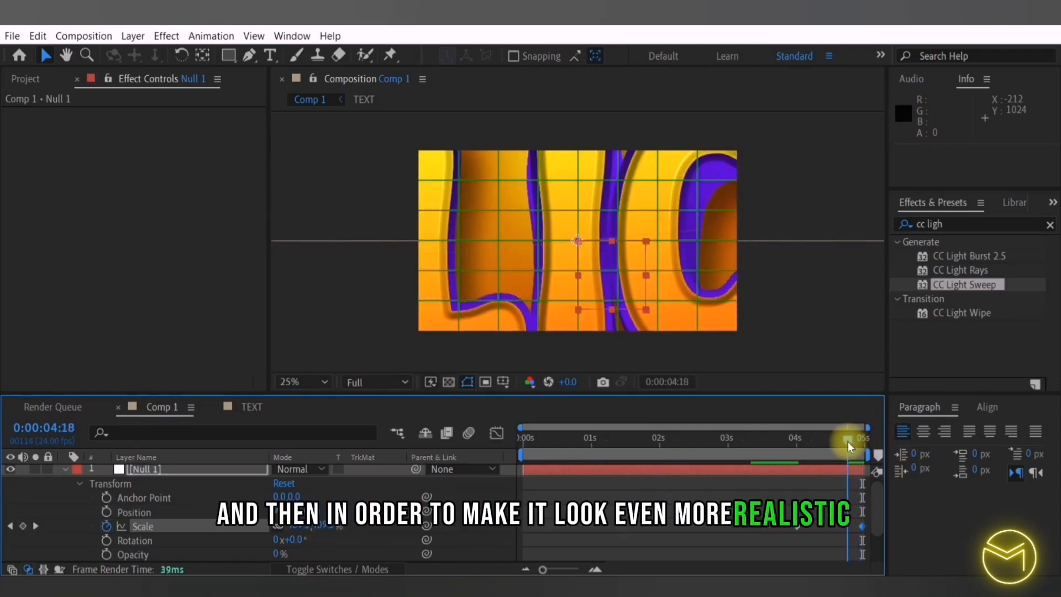
Apply the Fade In+Out - msec preset to the TOP layer and set its Fade In Duration to 0
click(65, 469)
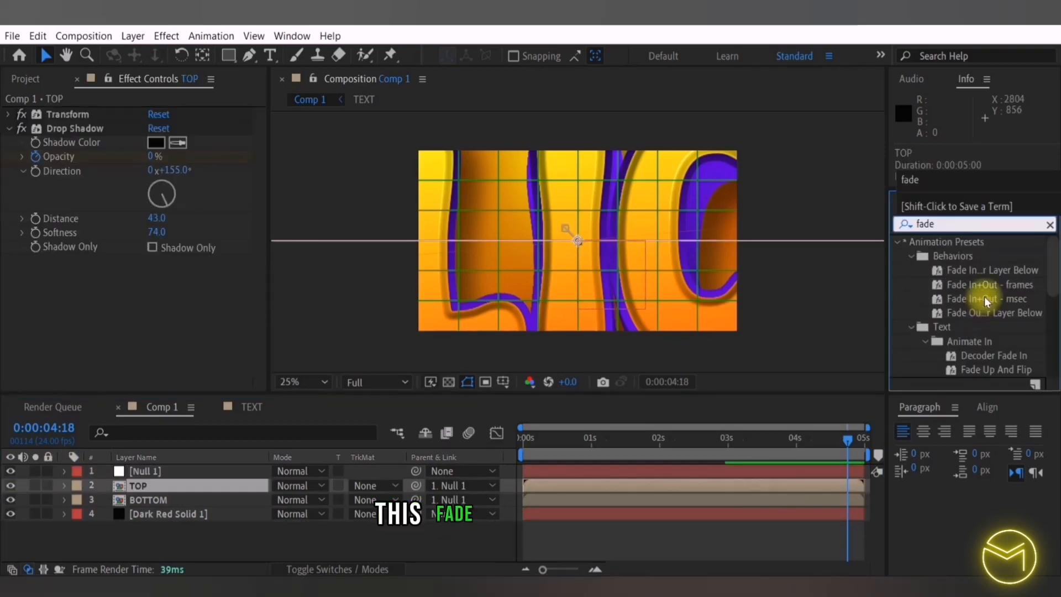
double_click(984, 297)
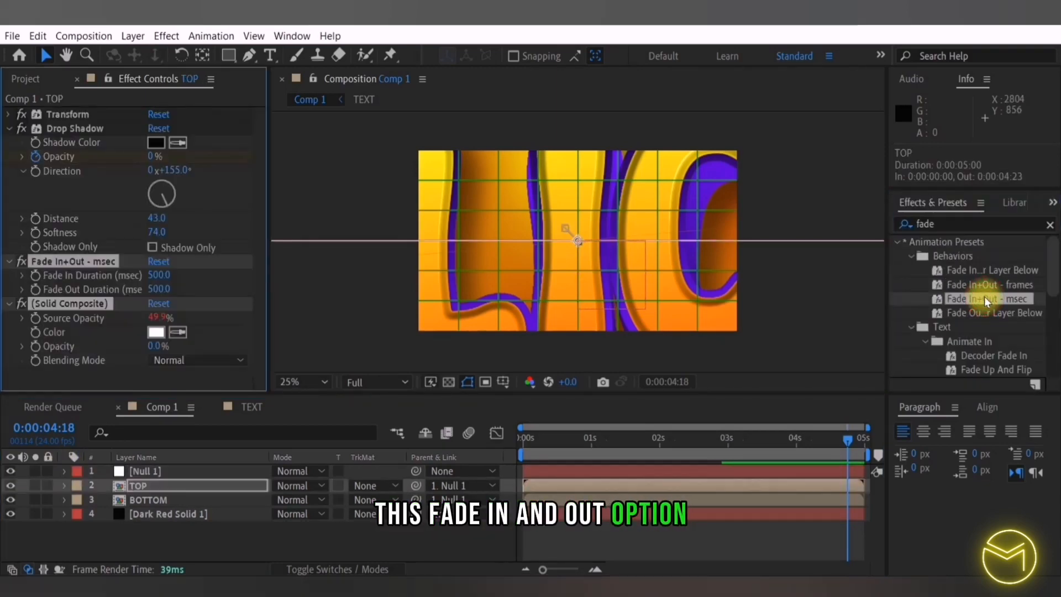
click(168, 273)
text(0)
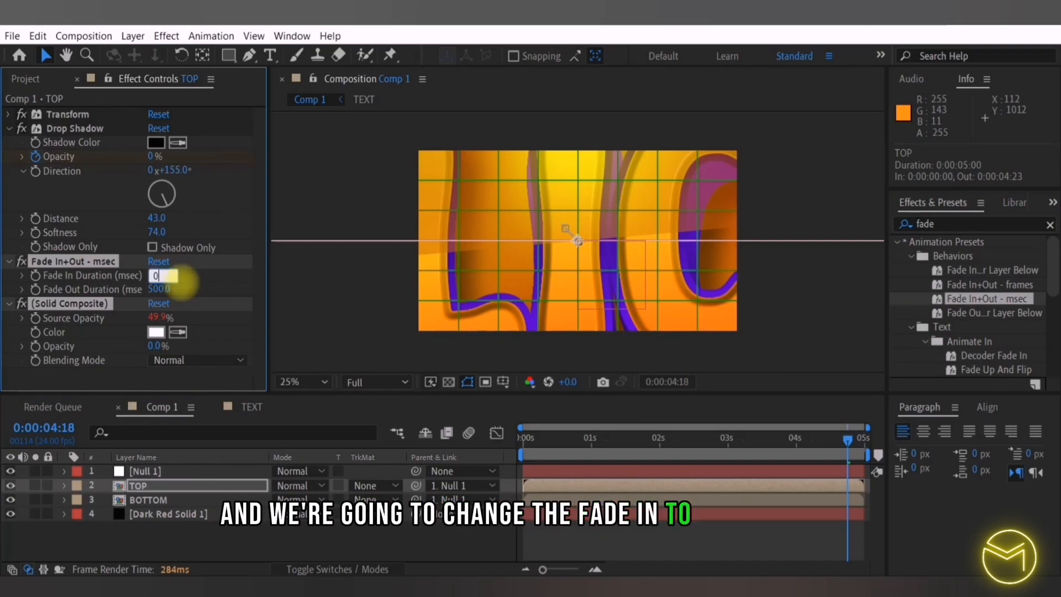
key(Return)
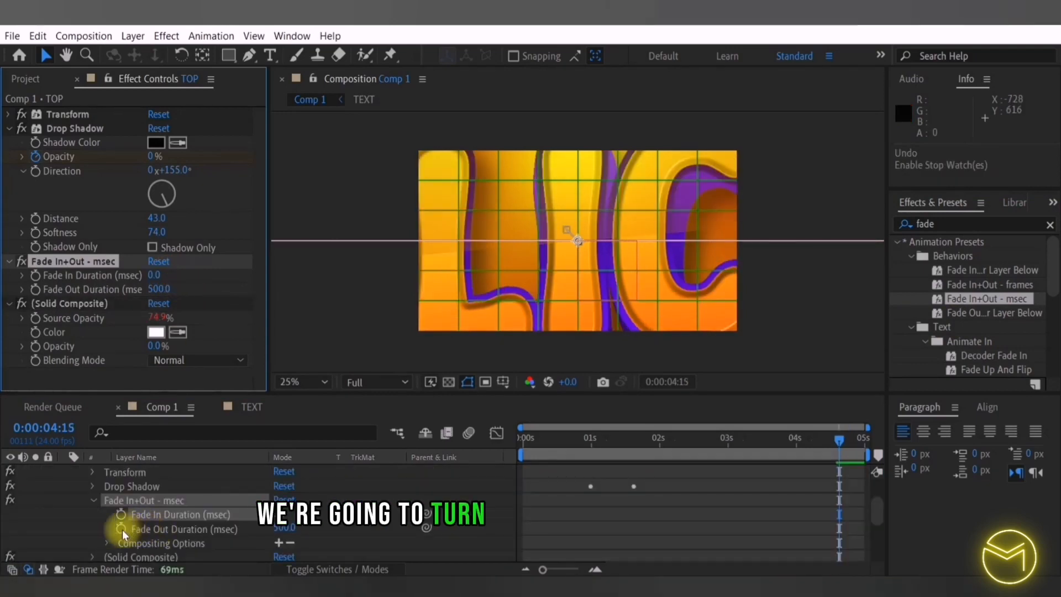
Keyframe the TOP layer's Fade Out Duration at 0 at 0:00:04:15
click(120, 529)
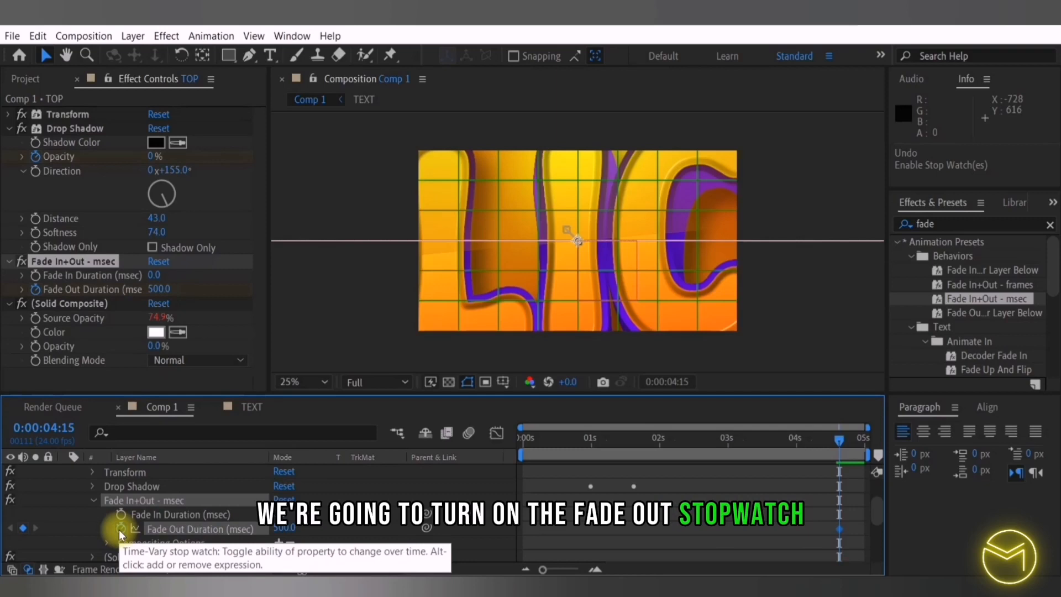
click(160, 289)
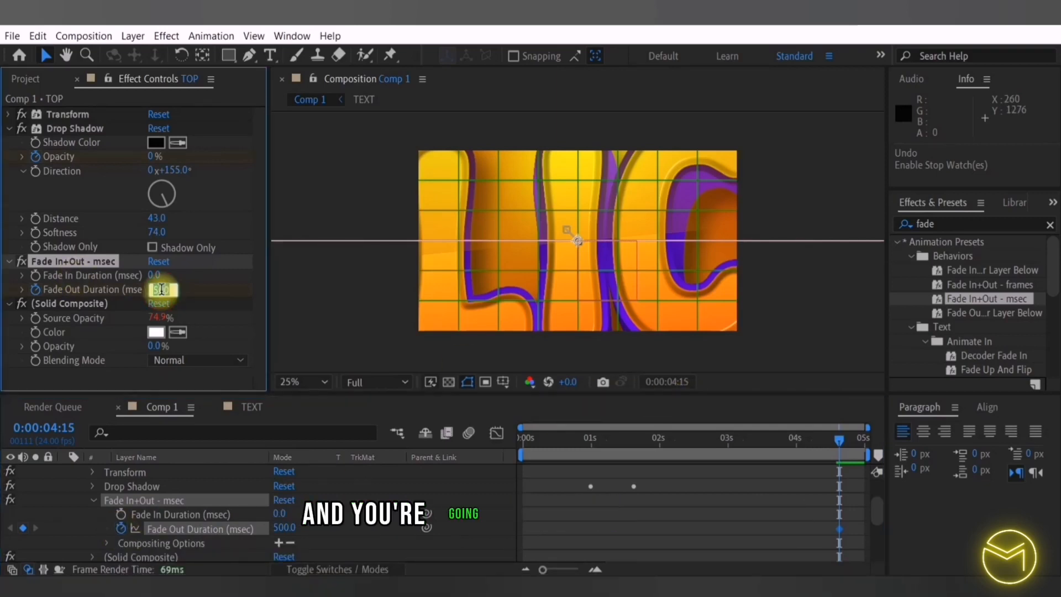
text(0)
click(536, 543)
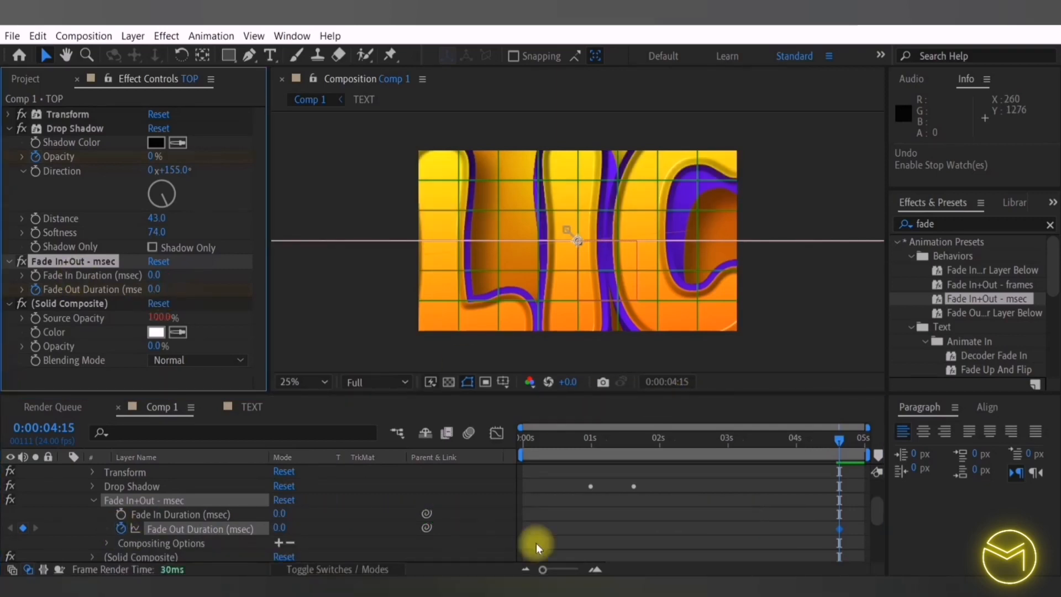
Keyframe the TOP layer's Fade Out Duration at 4800 at 0:00:04:23
drag(858, 441, 871, 437)
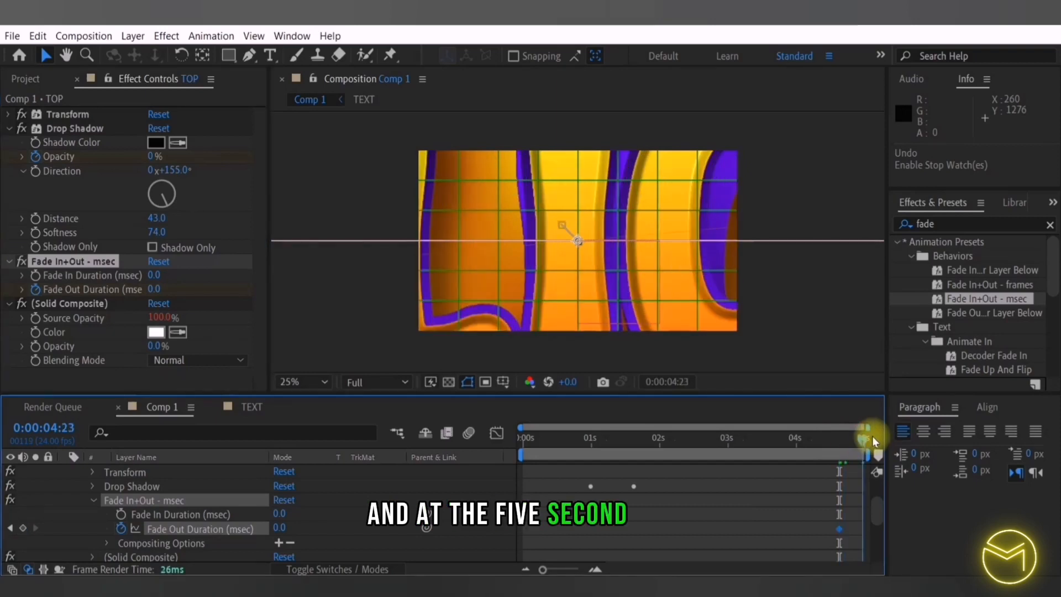
click(153, 290)
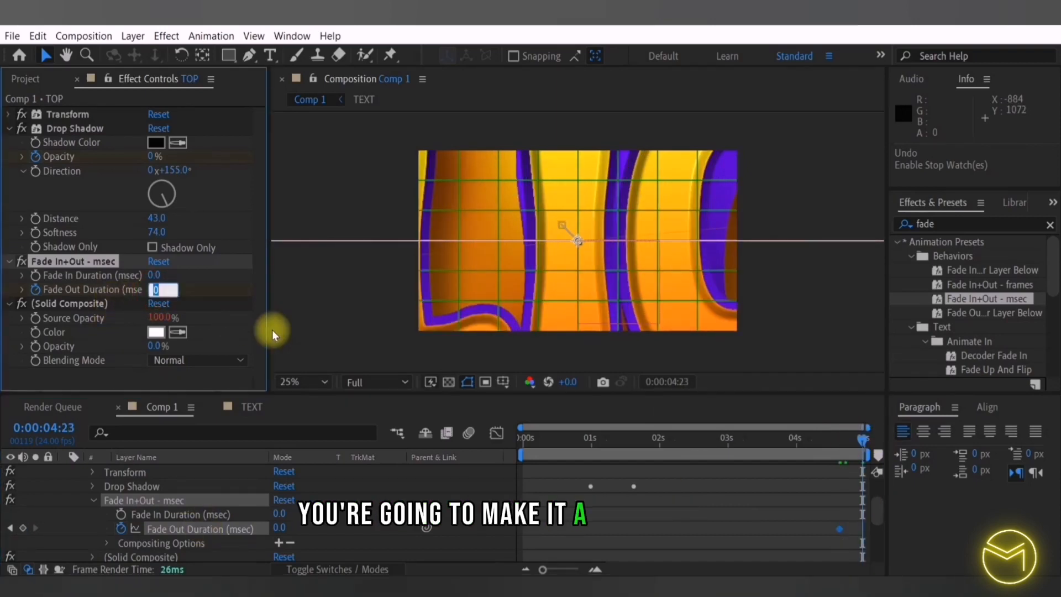
text(4800)
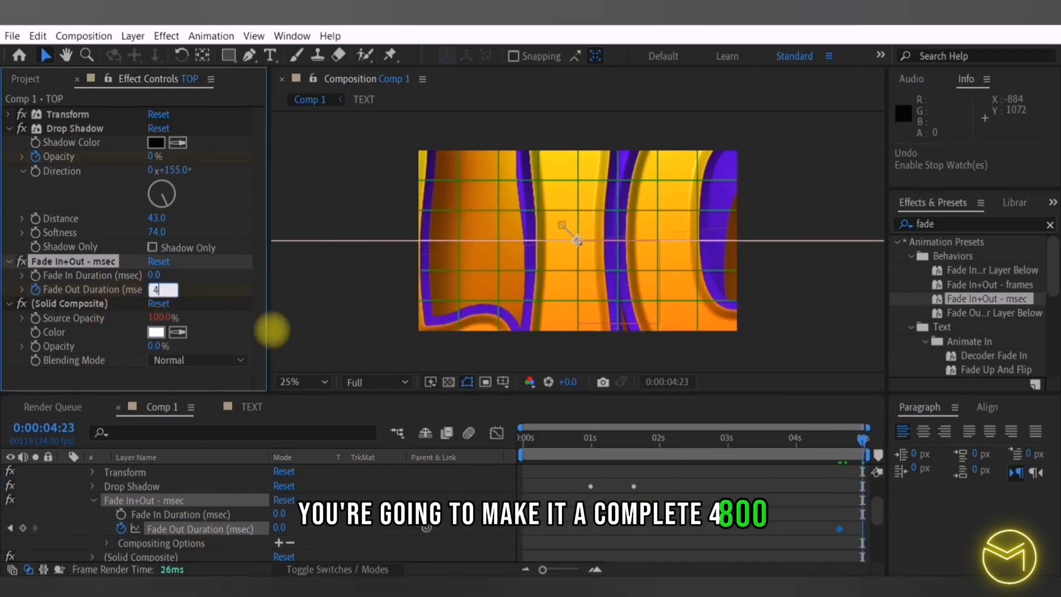
key(Return)
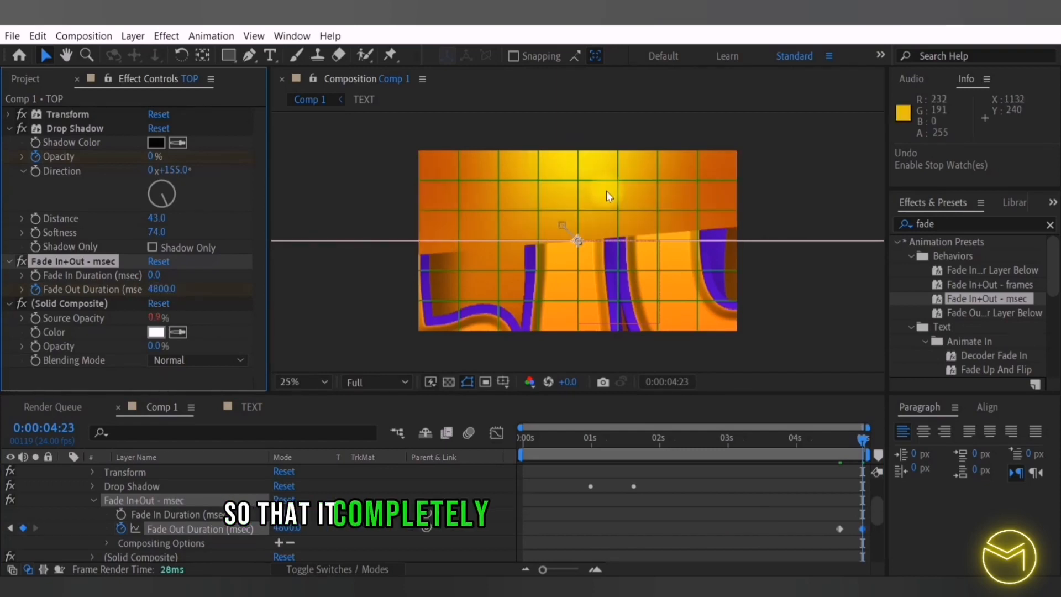
Apply Easy Ease to both Fade Out Duration keyframes and reshape their speed graph into a sharp peak near the end
drag(872, 530, 841, 525)
right_click(841, 525)
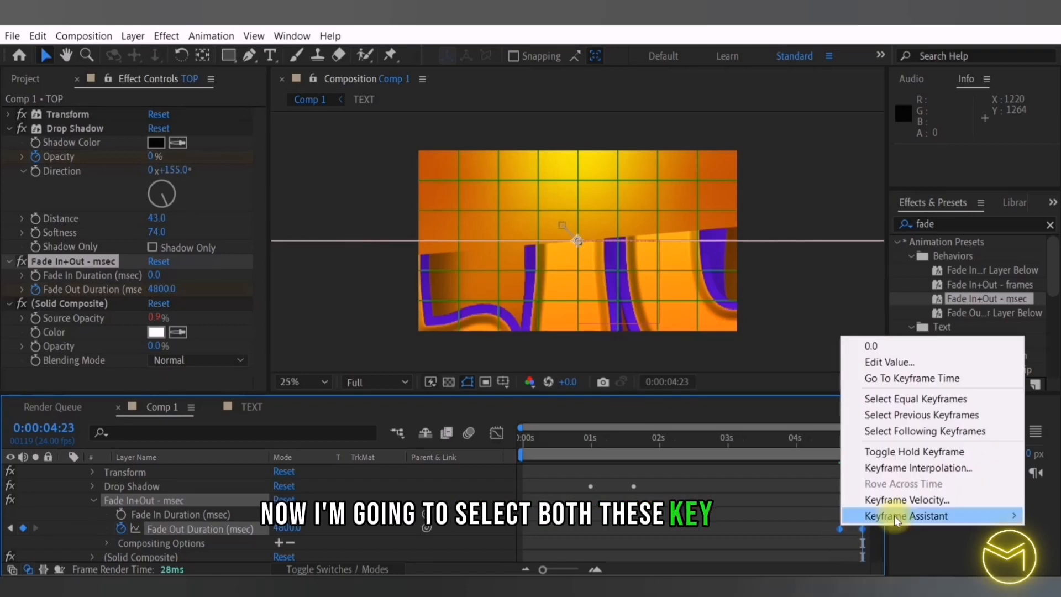
mouse_move(894, 516)
click(689, 426)
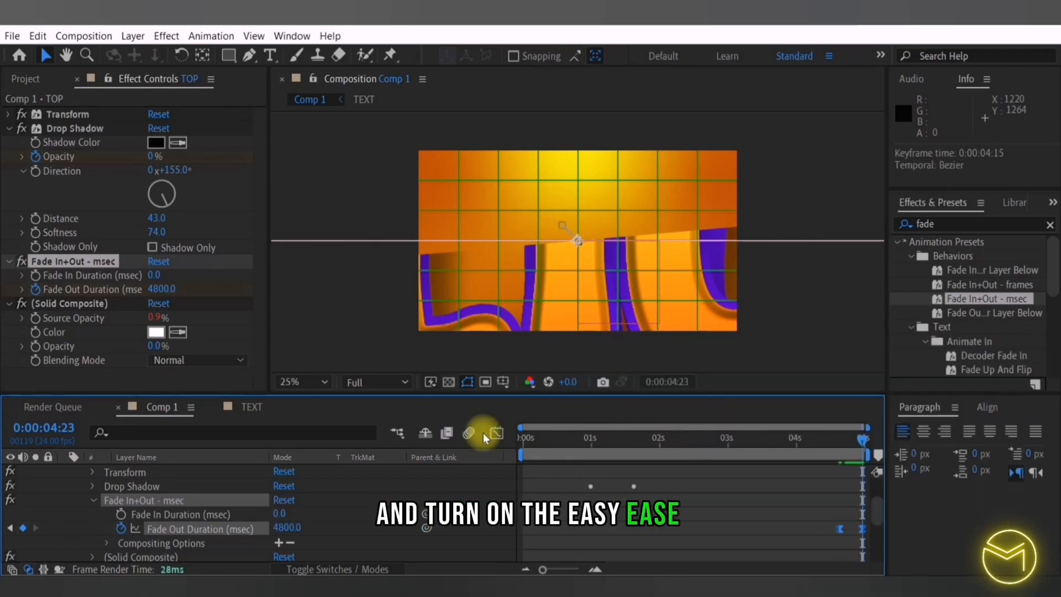
click(495, 436)
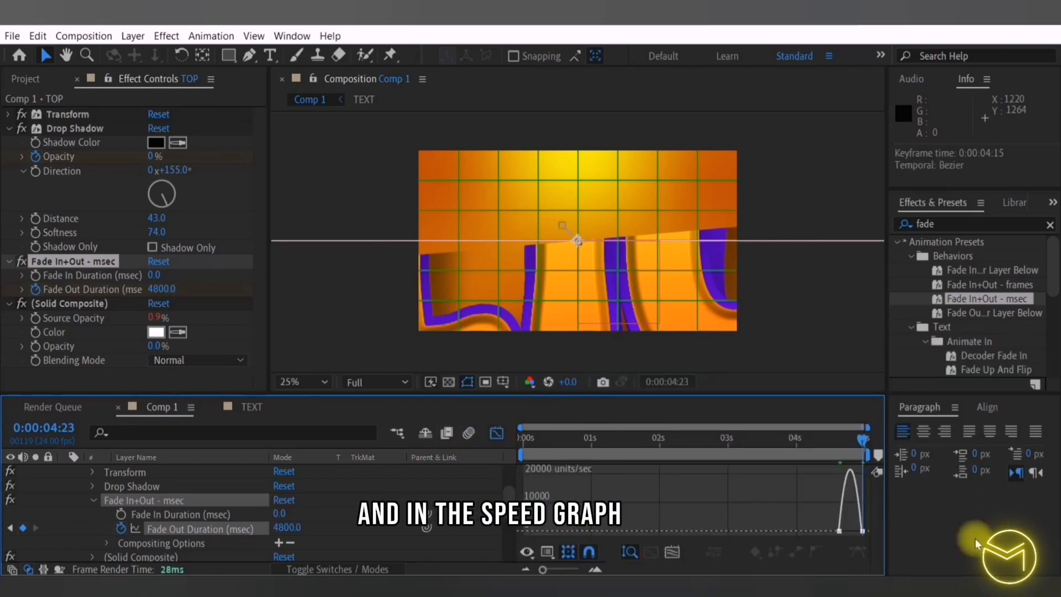
click(839, 532)
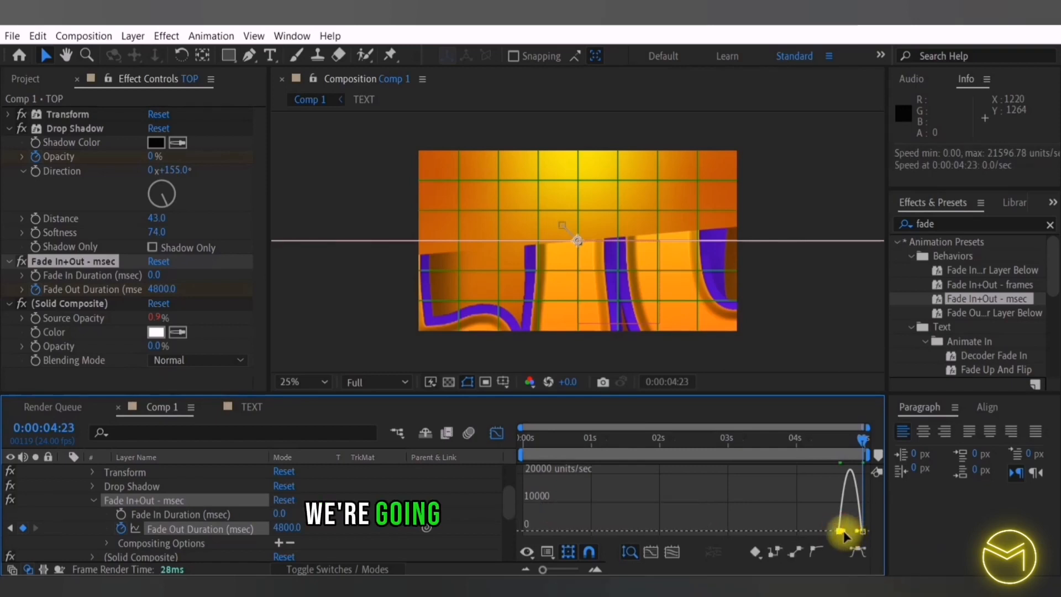
drag(840, 534, 862, 537)
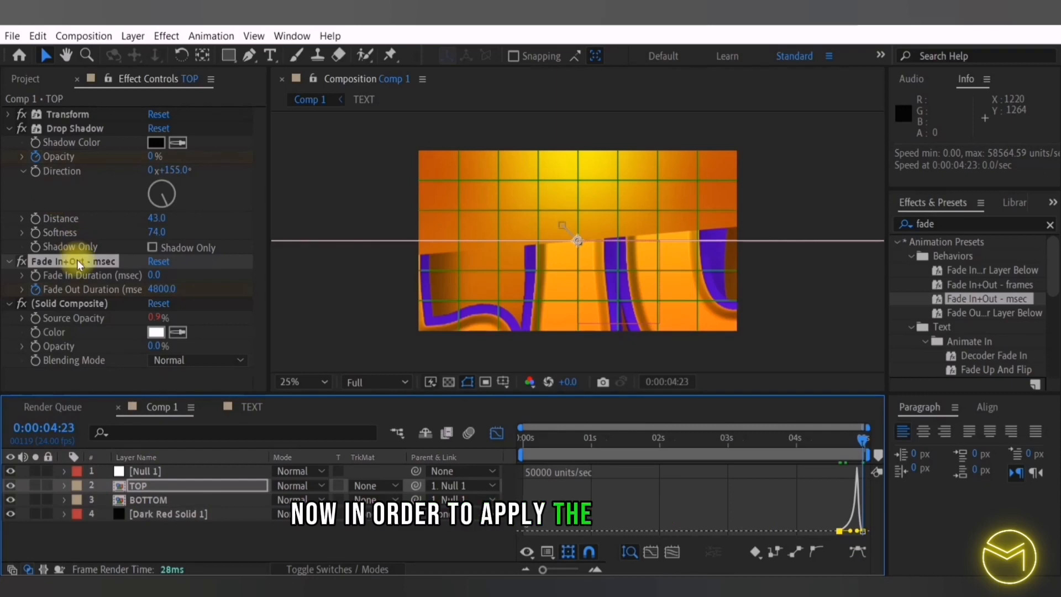
Copy the TOP layer's Fade In+Out - msec and Solid Composite effects onto the BOTTOM layer at 0:00:04:15
shift+click(92, 306)
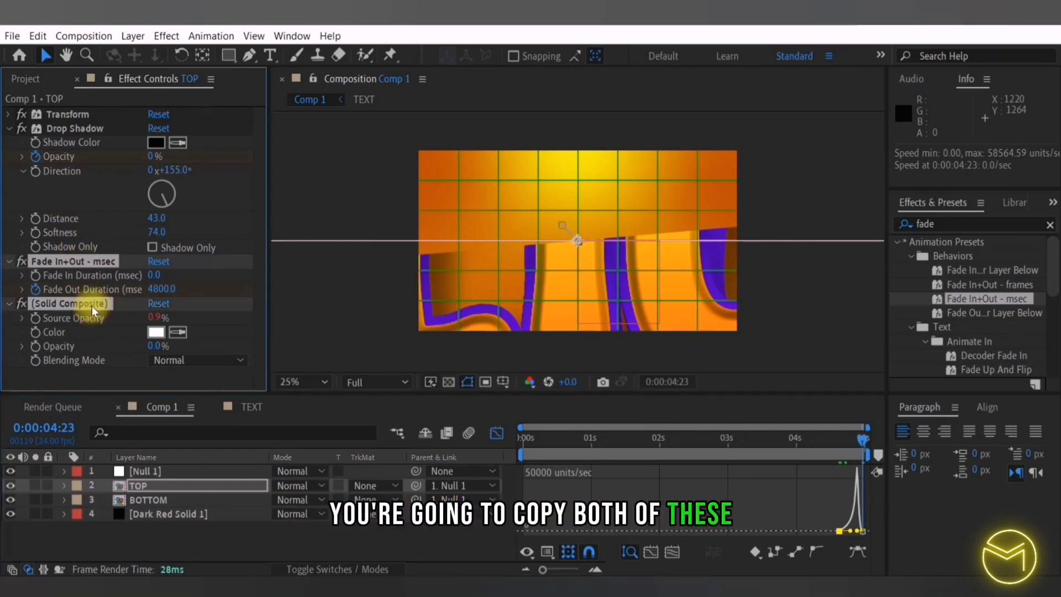
click(145, 500)
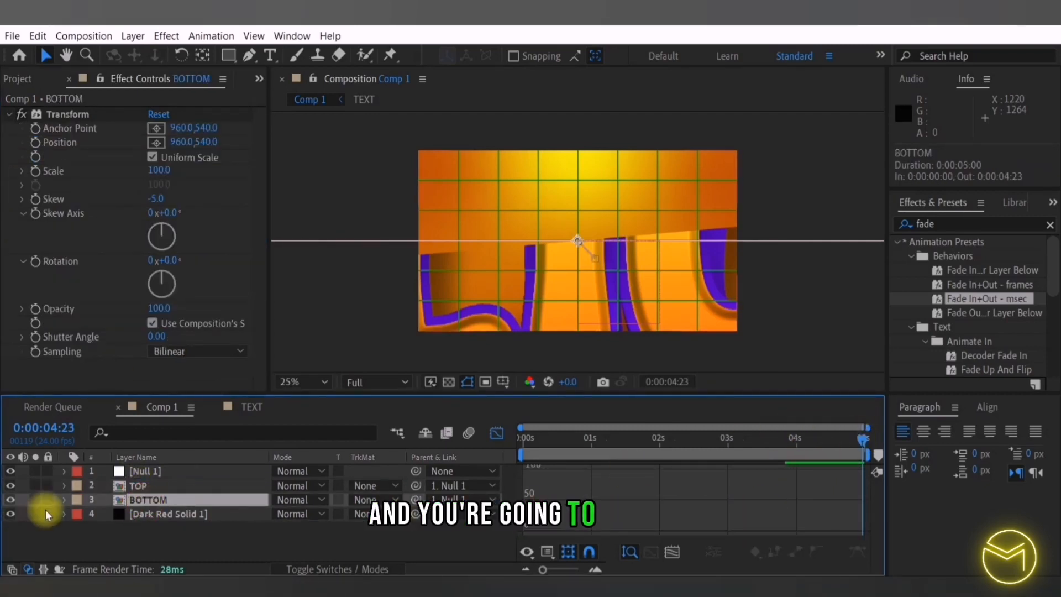
click(66, 498)
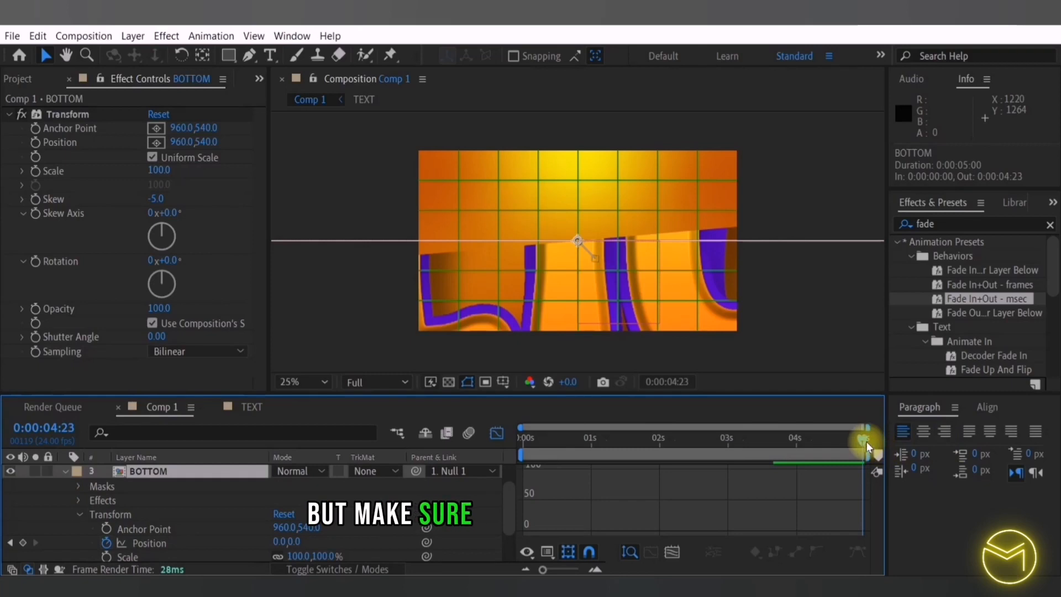
drag(854, 445, 841, 445)
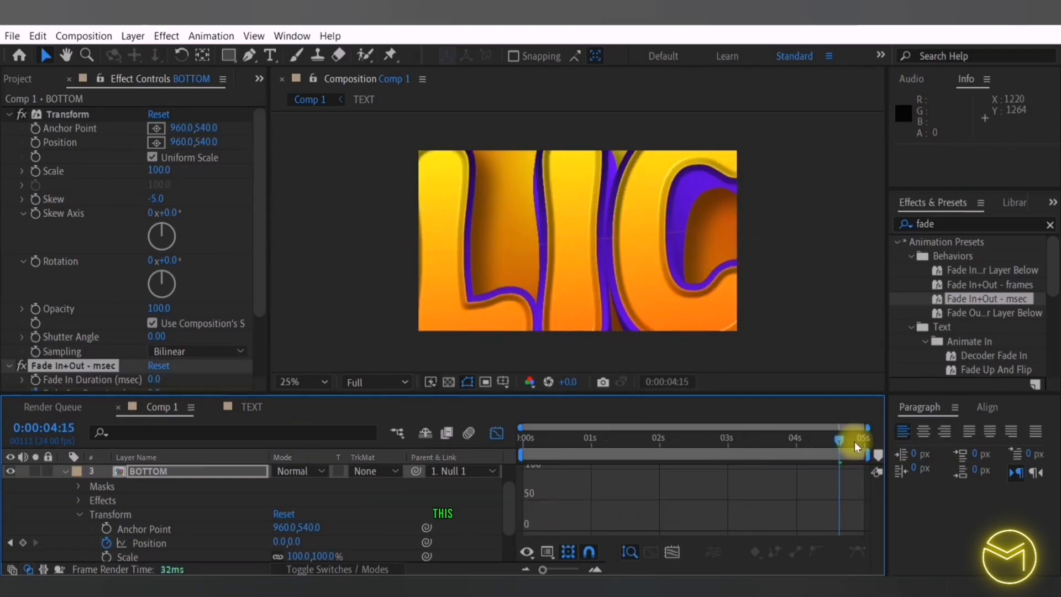
Preview the fade-out from 0:00:04:15, and play the whole slice animation from 0:00:00:00
key(space)
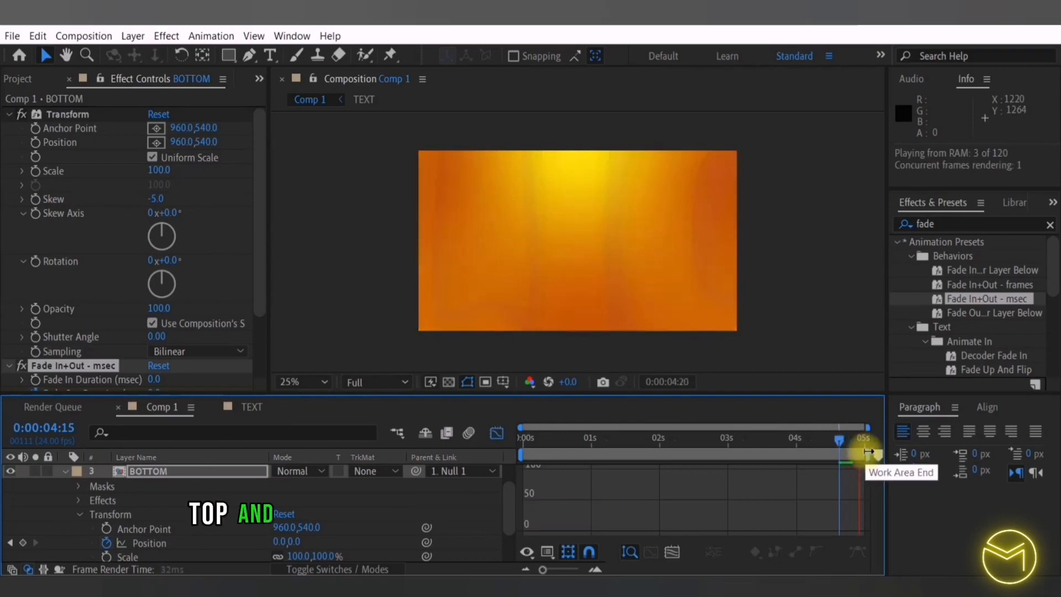
drag(841, 439, 64, 459)
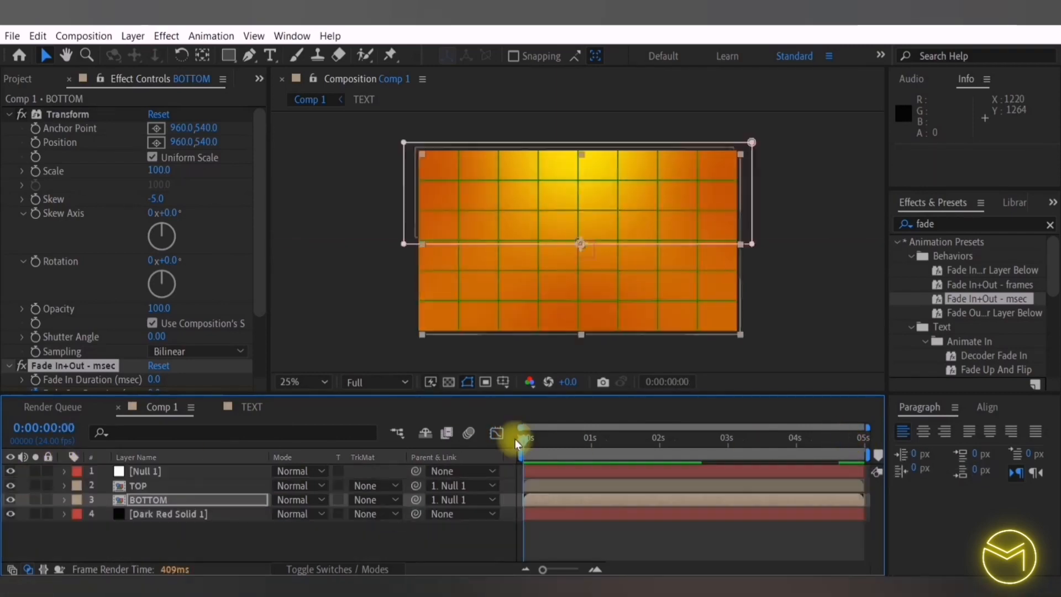
key(space)
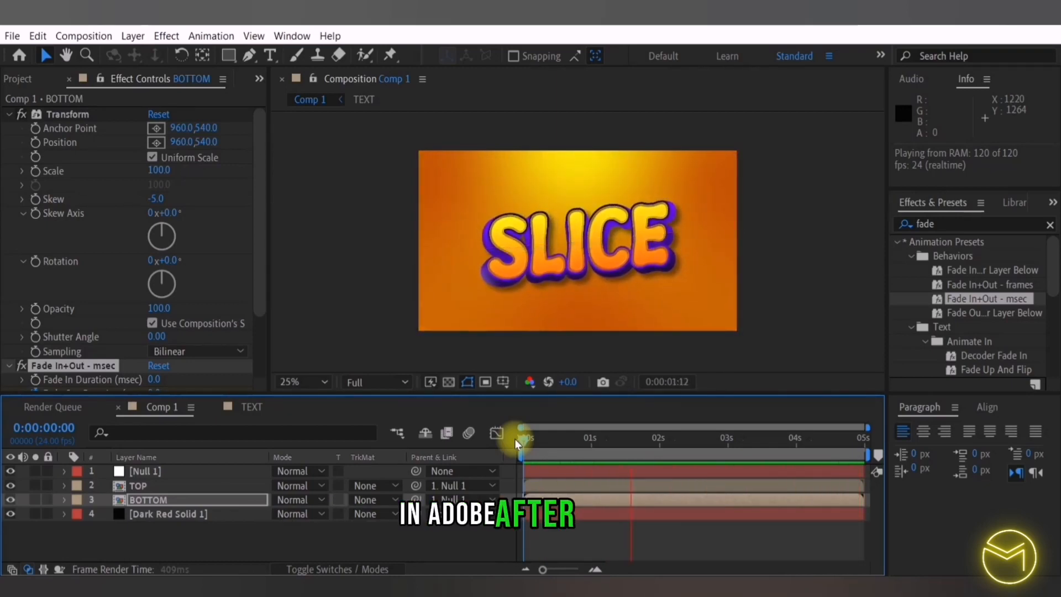
key(space)
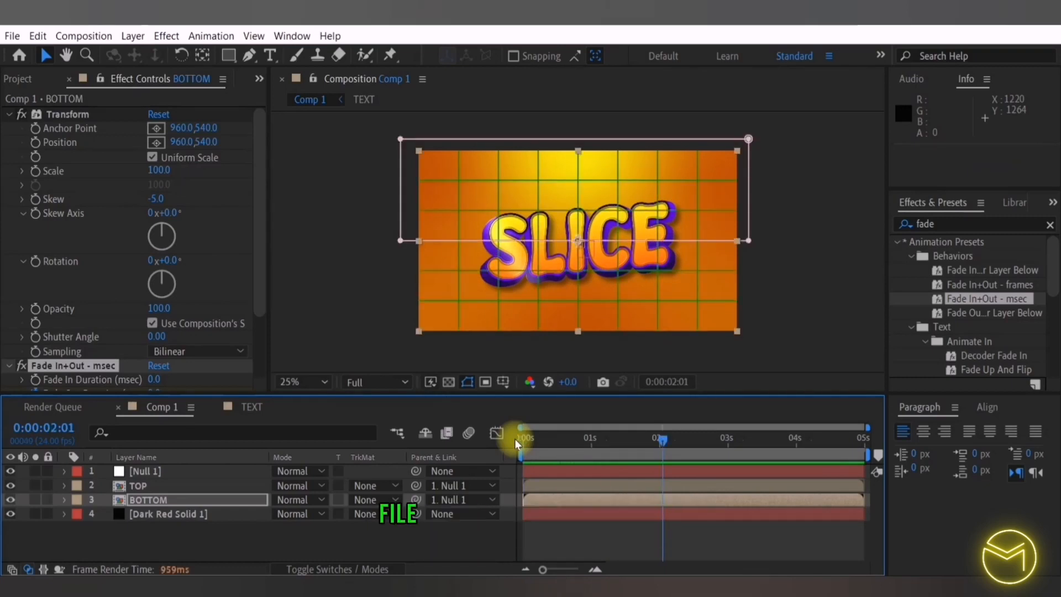